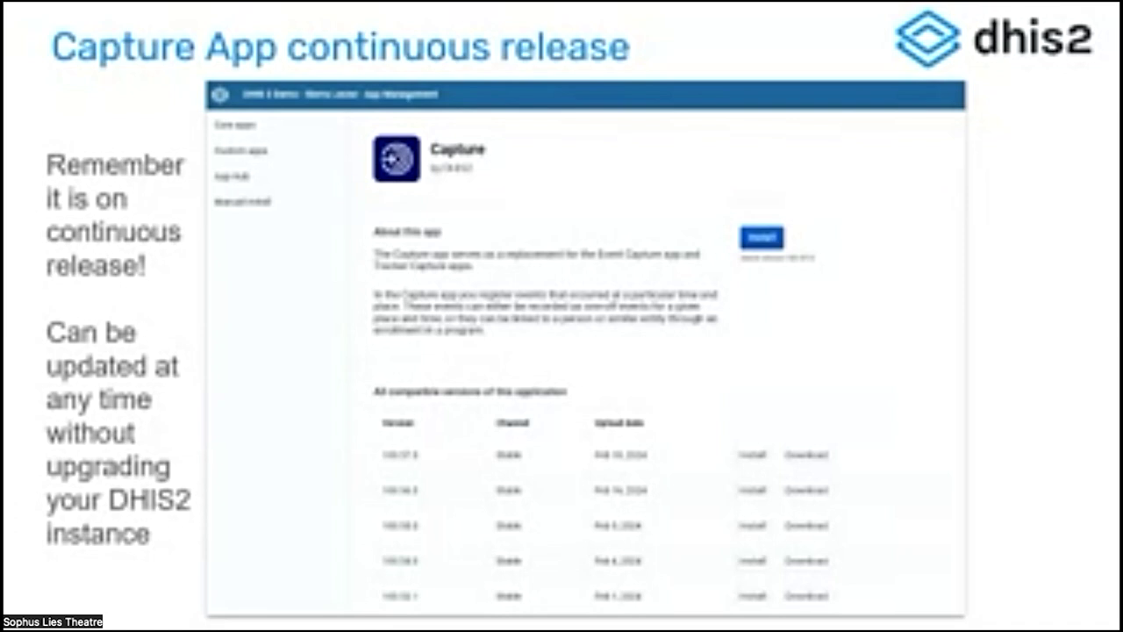
# Advance the presentation to the Capture App Plugins slide.
pyautogui.press('Right')
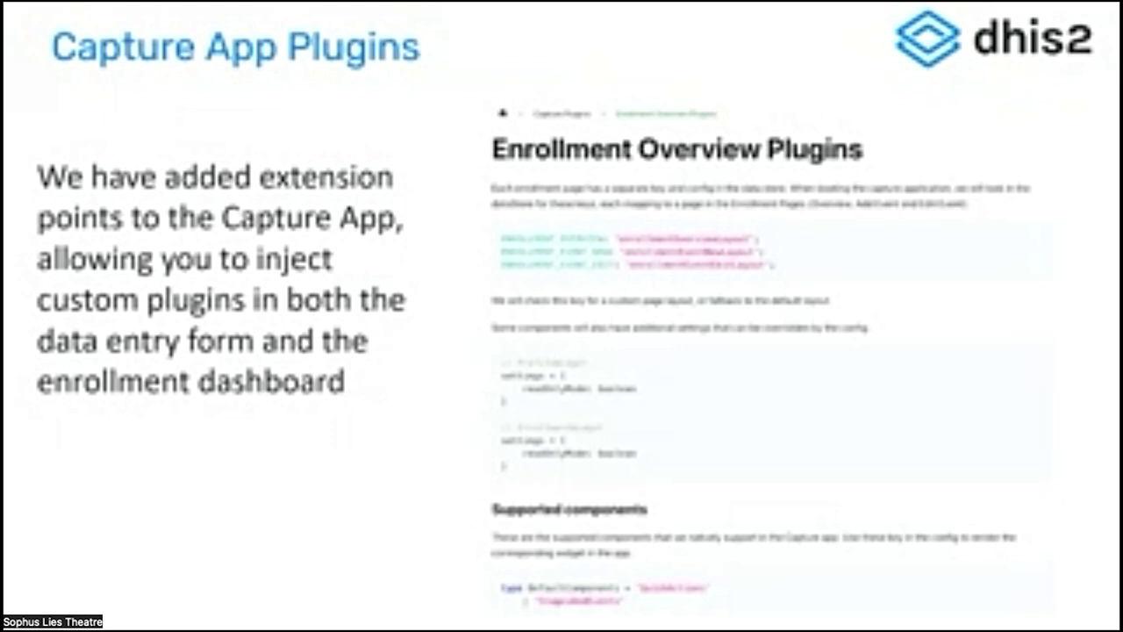
pyautogui.hotkey('alt', 'Tab')
pyautogui.press('Tab')
pyautogui.hotkey('shift', 'Tab')
pyautogui.press('Tab')
pyautogui.hotkey('shift', 'Tab')
pyautogui.press('Tab')
pyautogui.press('Tab')
pyautogui.press('Tab')
pyautogui.press('Tab')
pyautogui.press('Tab')
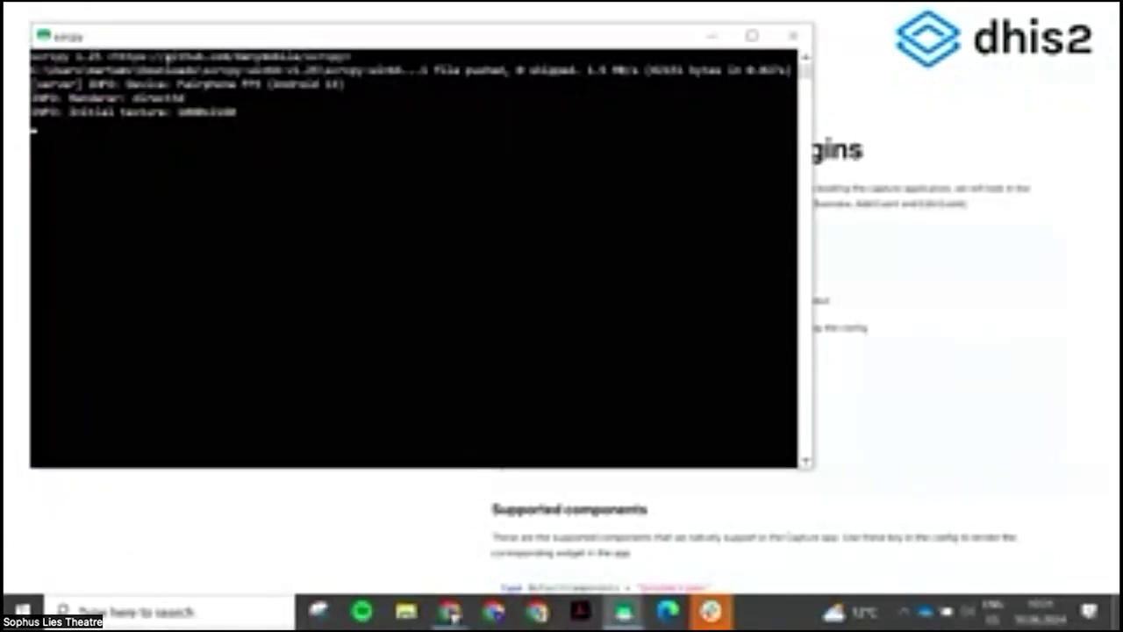
pyautogui.hotkey('alt', 'Tab')
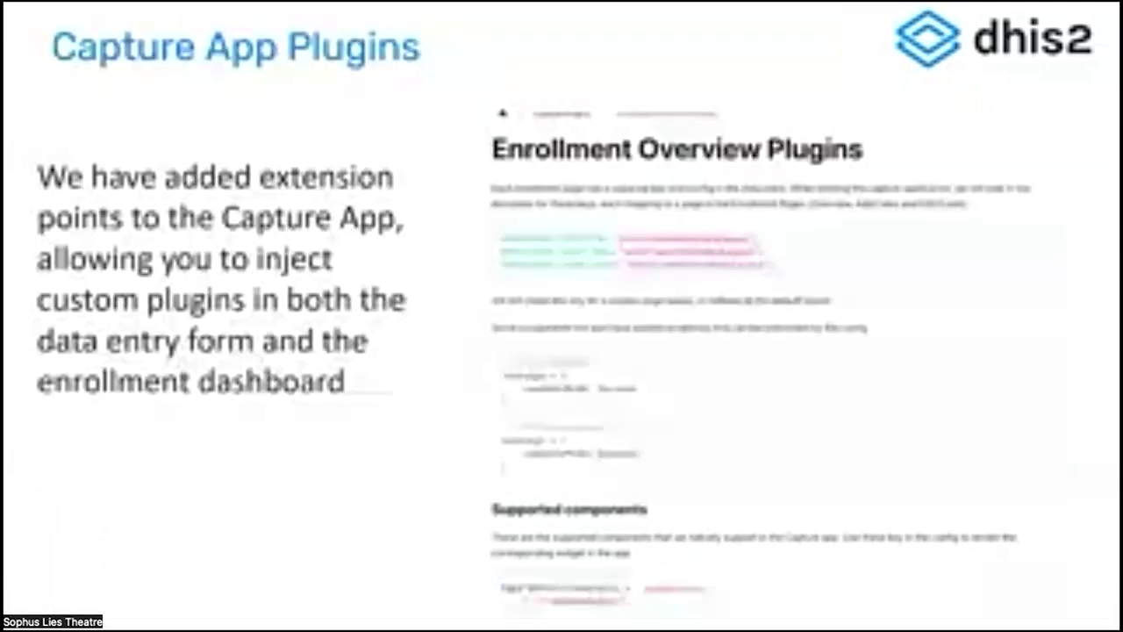
# Exit the slideshow and switch to the browser window with the DHIS2 Maintenance app.
pyautogui.press('Escape')
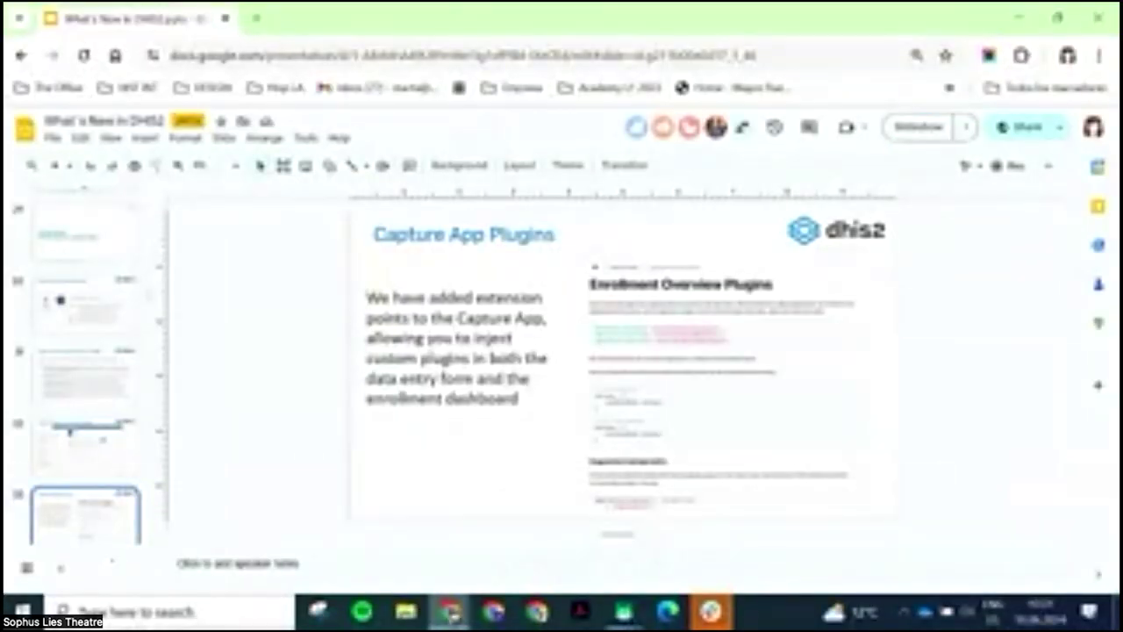
pyautogui.moveTo(451, 612)
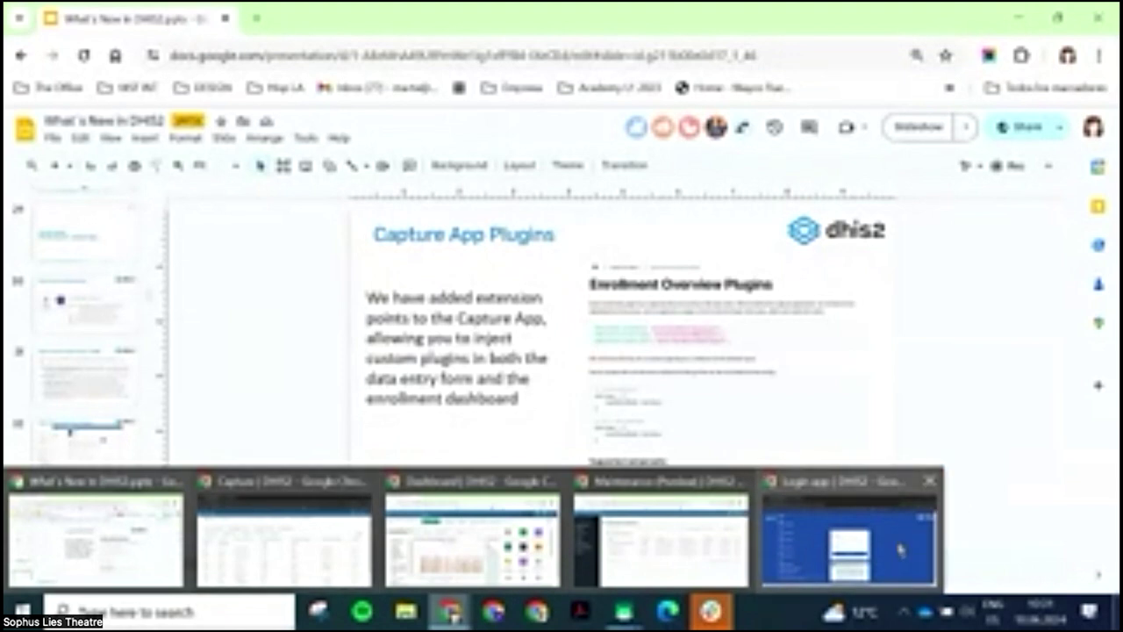
pyautogui.click(596, 538)
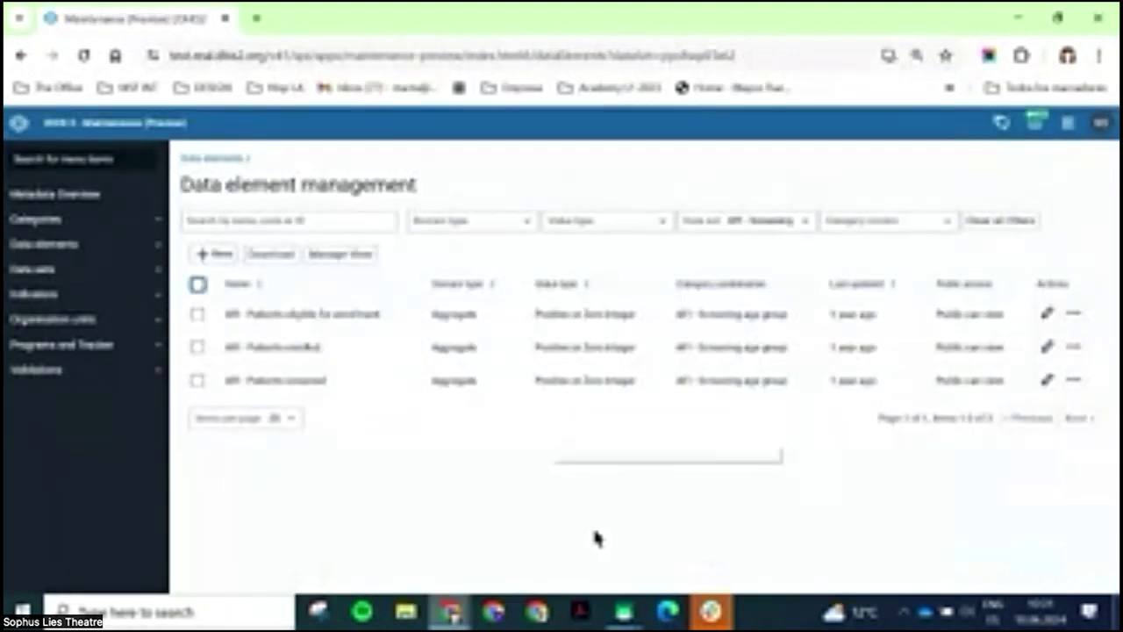
# Find the App Management app and open the Capture Growth Chart page from its App Hub.
pyautogui.click(1067, 123)
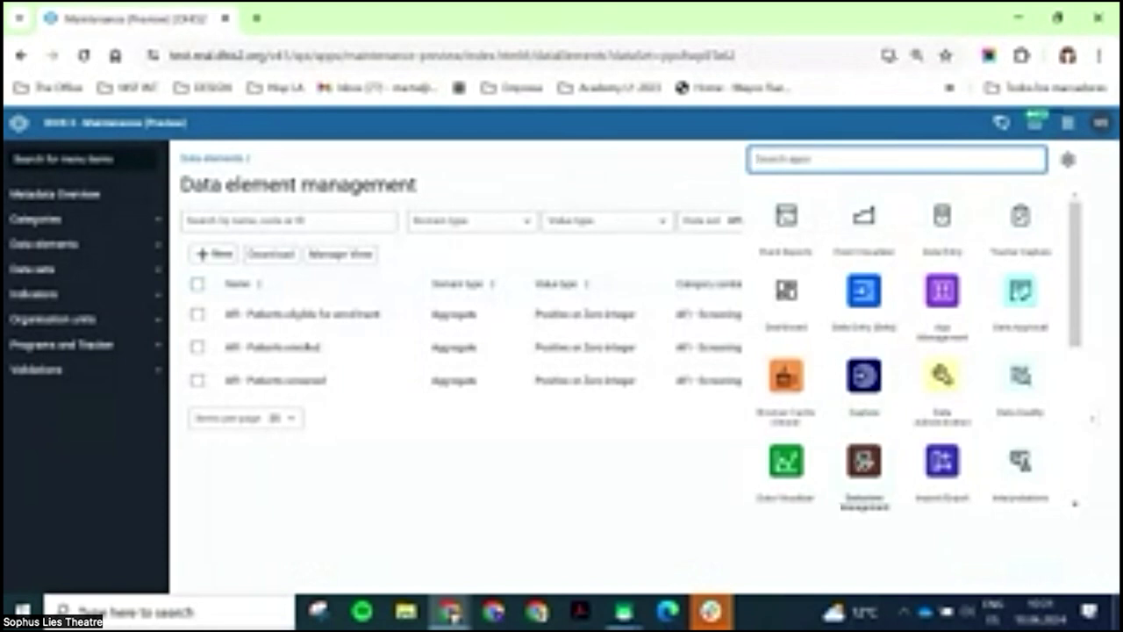
pyautogui.write('app')
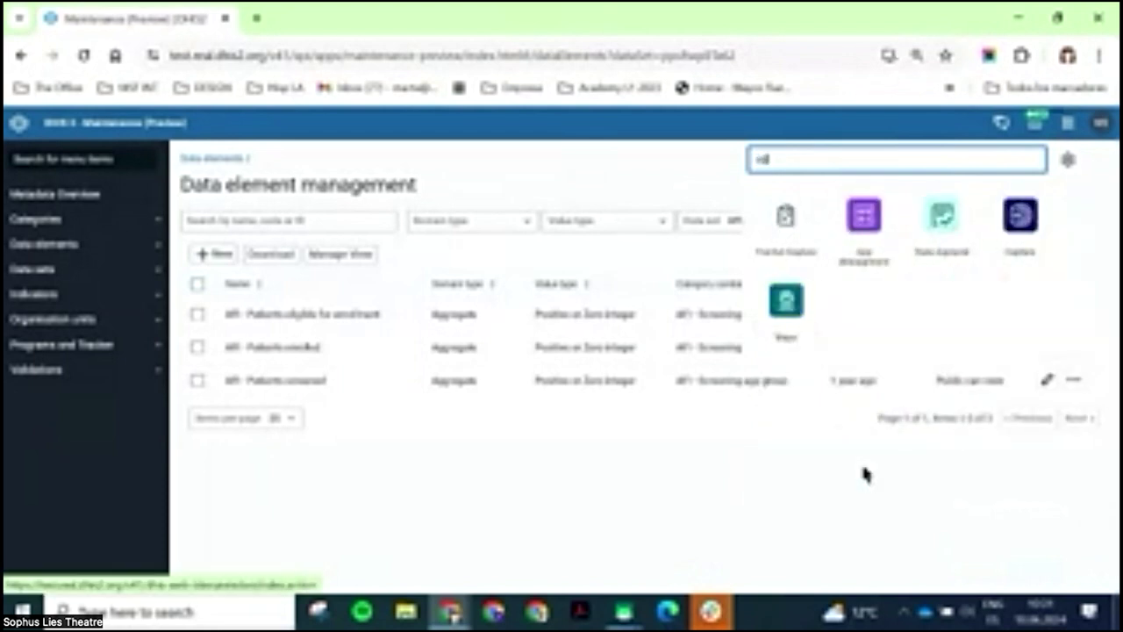
pyautogui.click(795, 237)
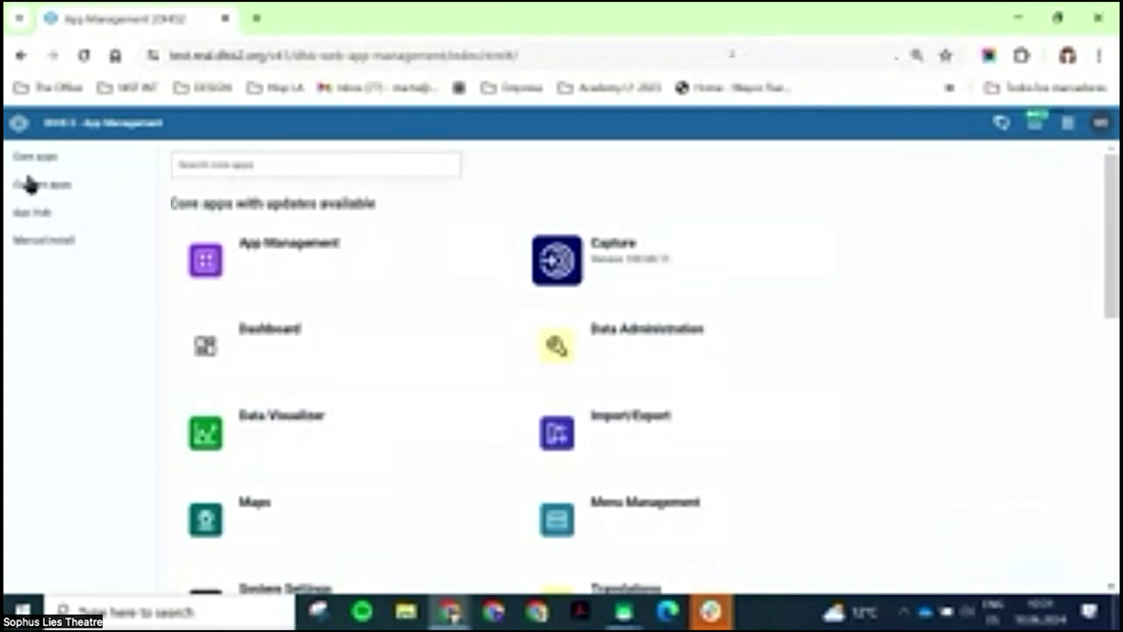
pyautogui.click(44, 215)
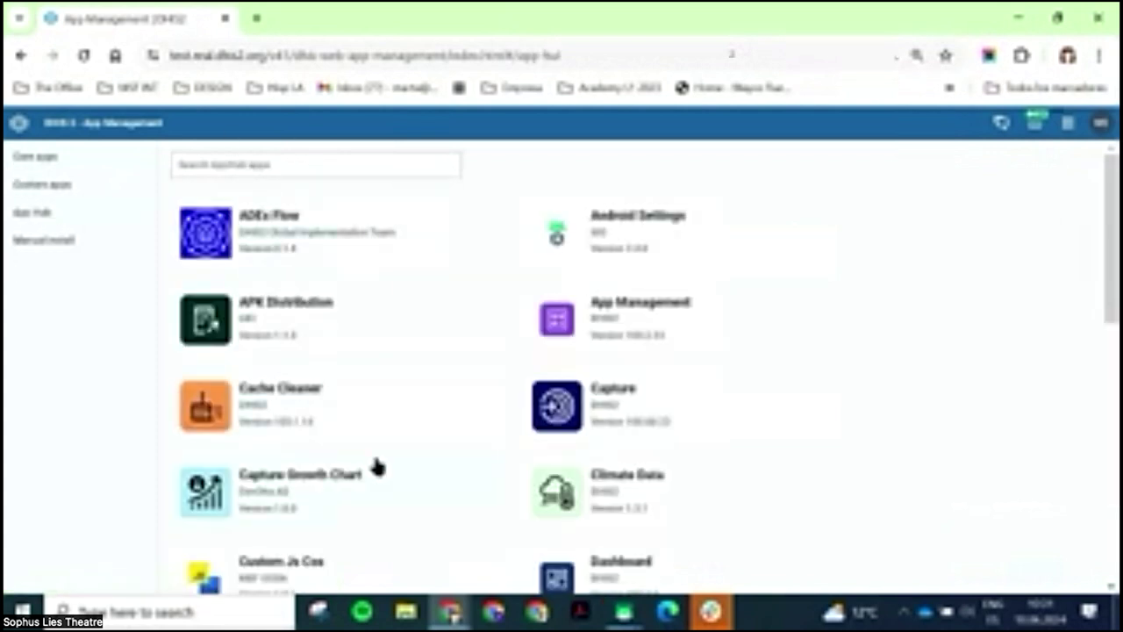
pyautogui.click(321, 495)
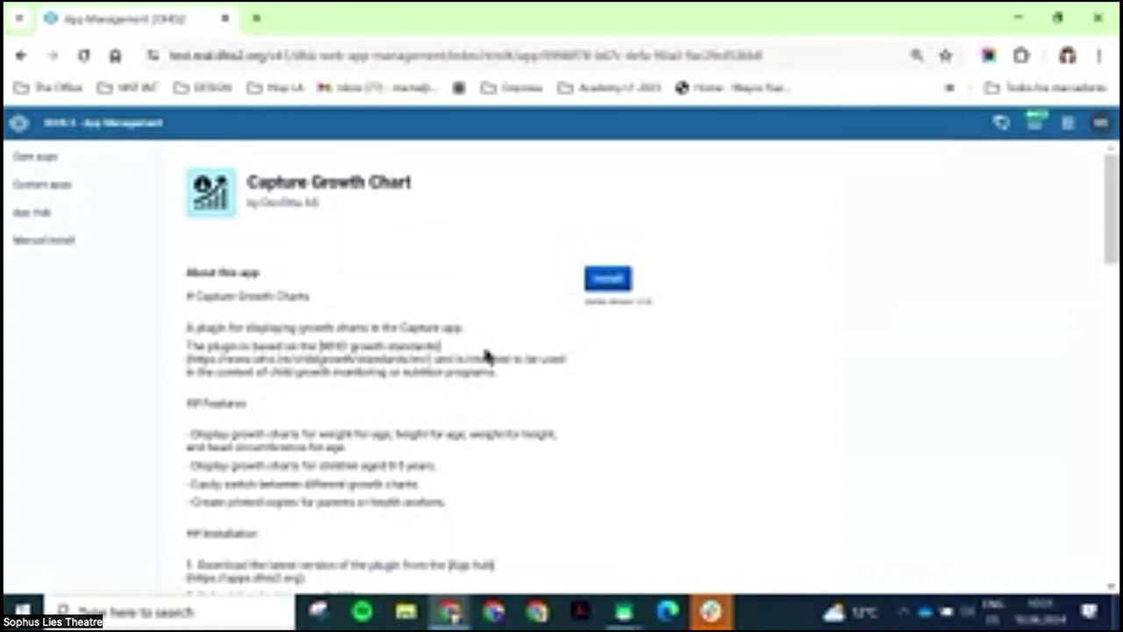
# Open Datastore Management and show the config key of the capture-growth-chart namespace in Code view.
pyautogui.click(1067, 130)
pyautogui.click(867, 481)
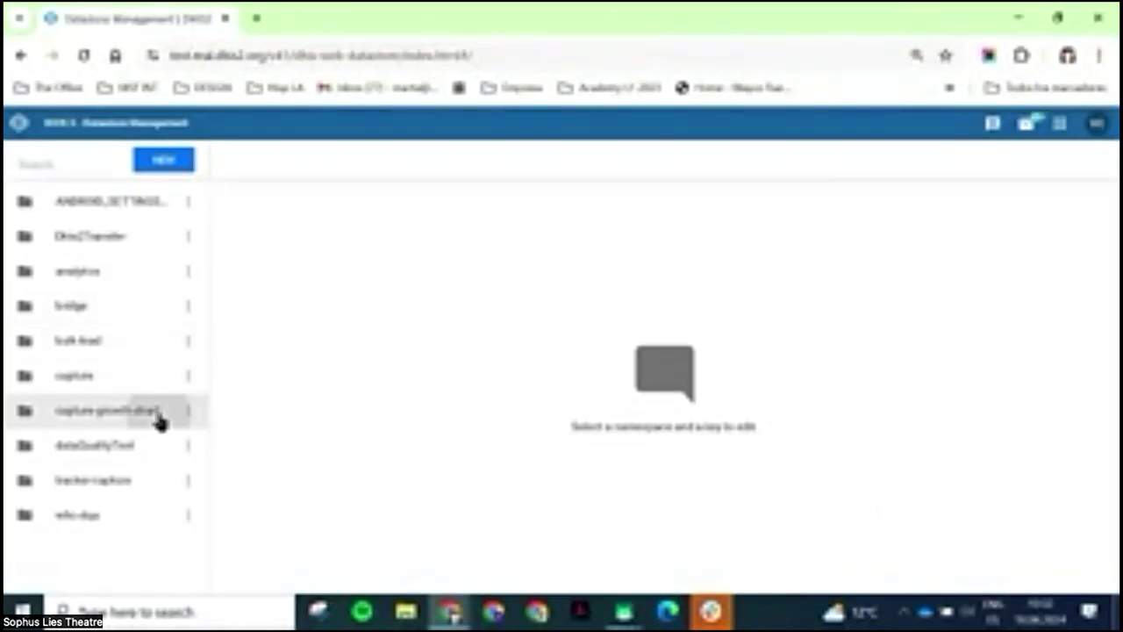
pyautogui.click(158, 417)
pyautogui.click(97, 454)
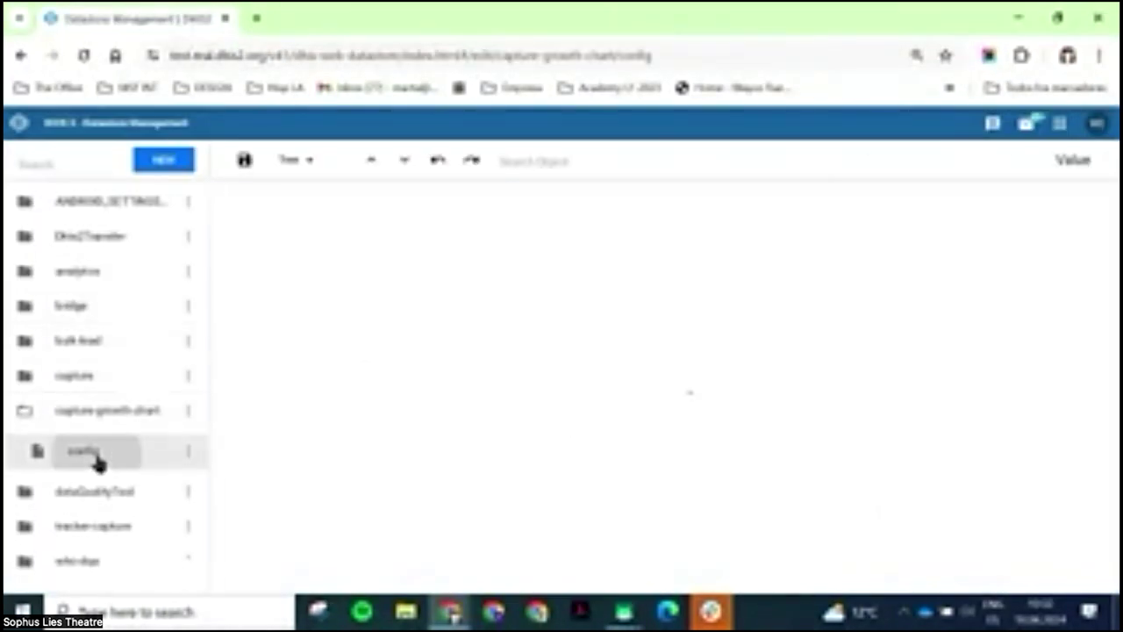
pyautogui.click(301, 161)
pyautogui.click(302, 187)
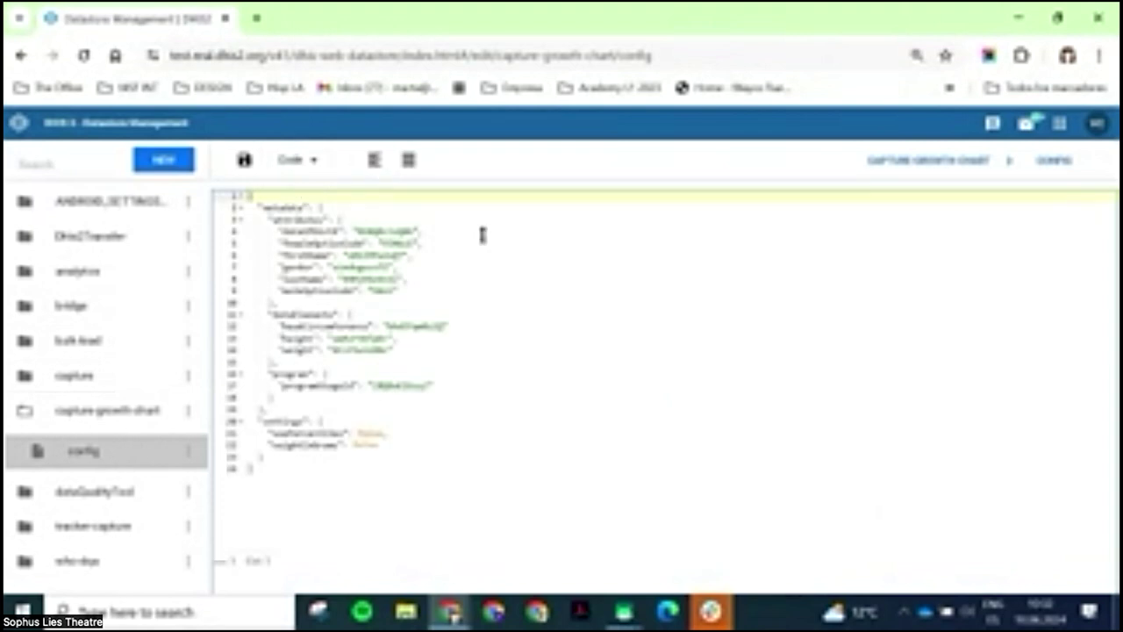
# Show the capture namespace's enrollmentOverviewLayout key in Code view and highlight the growth chart plugin's source and type lines.
pyautogui.click(105, 390)
pyautogui.click(128, 461)
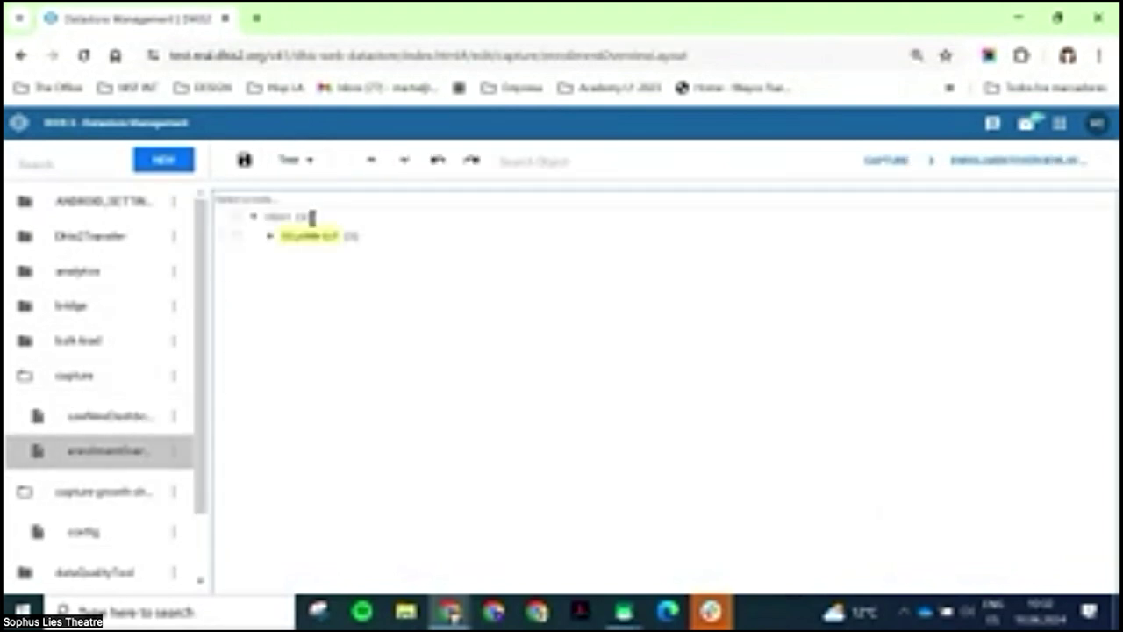
pyautogui.click(290, 159)
pyautogui.click(301, 187)
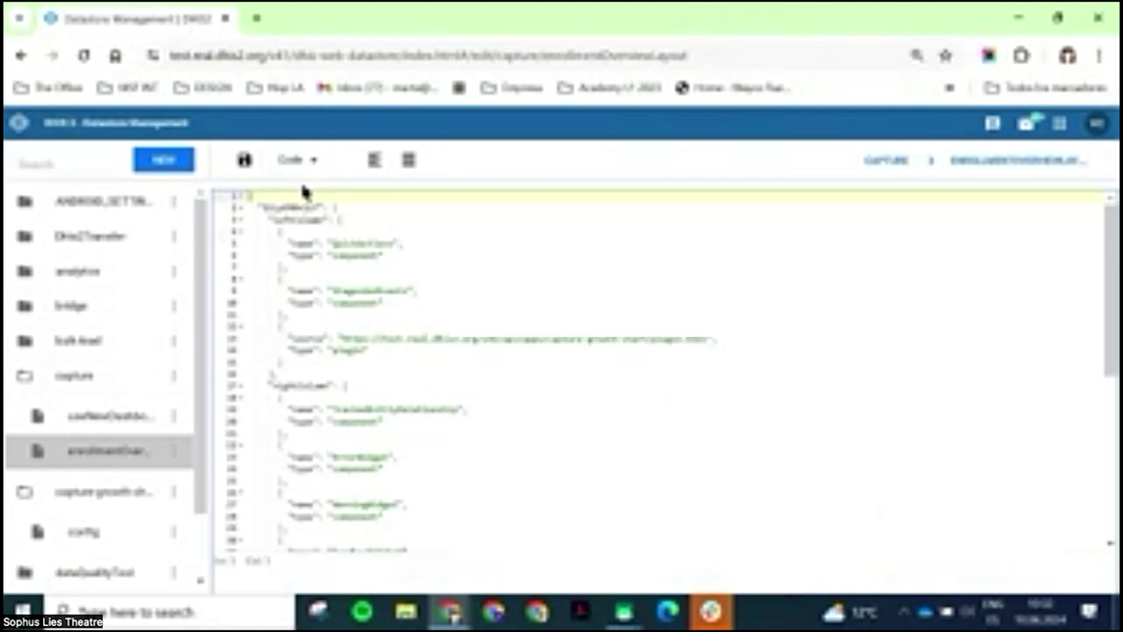
pyautogui.moveTo(334, 353); pyautogui.dragTo(272, 340)
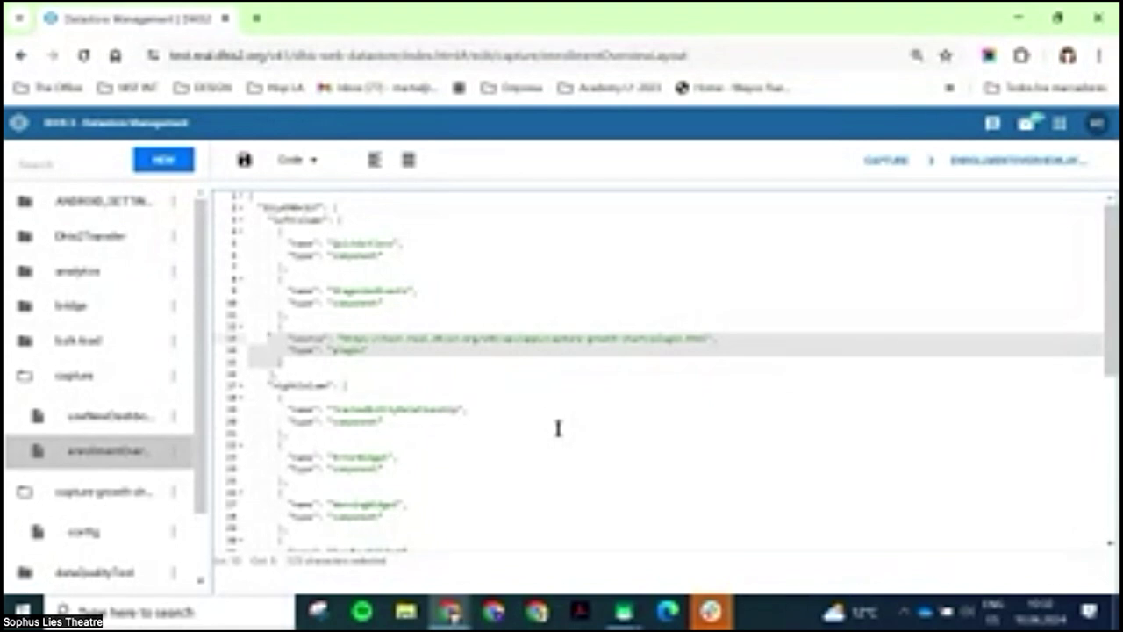
# Open the Capture app, choose the Electronic Immunization Registry program and a registering unit, and open a person's enrollment.
pyautogui.click(1060, 128)
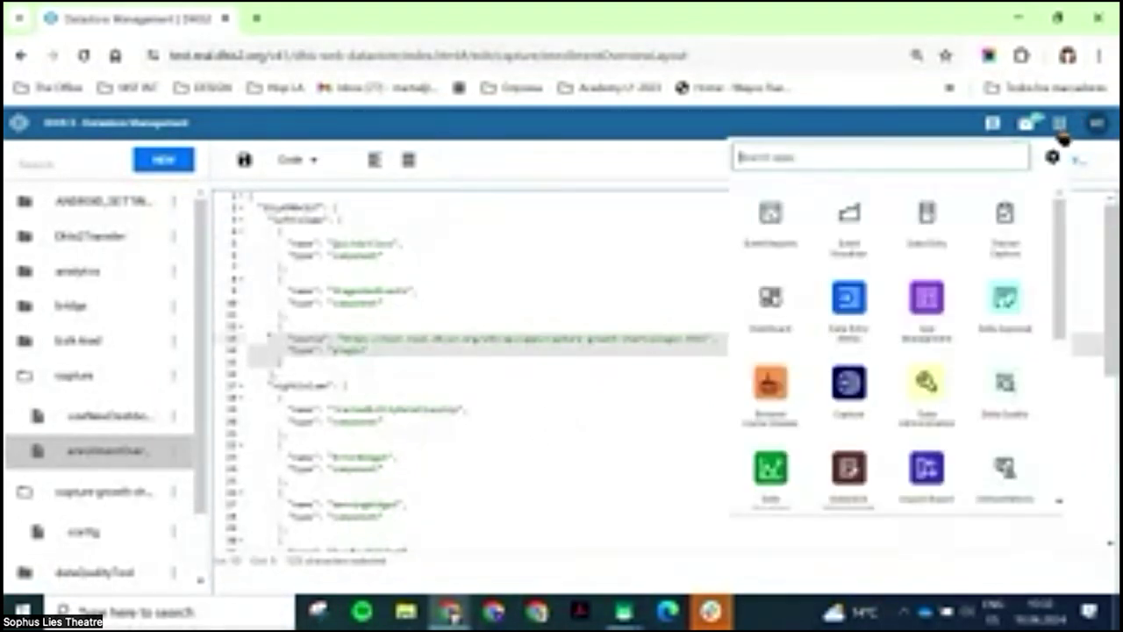
pyautogui.click(845, 404)
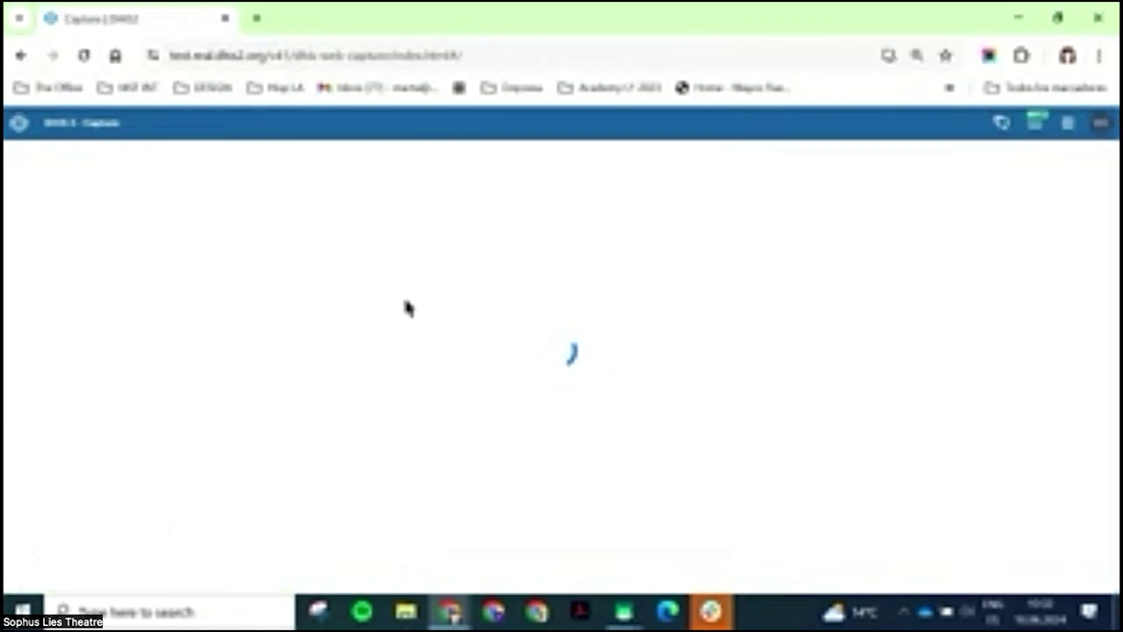
pyautogui.click(140, 153)
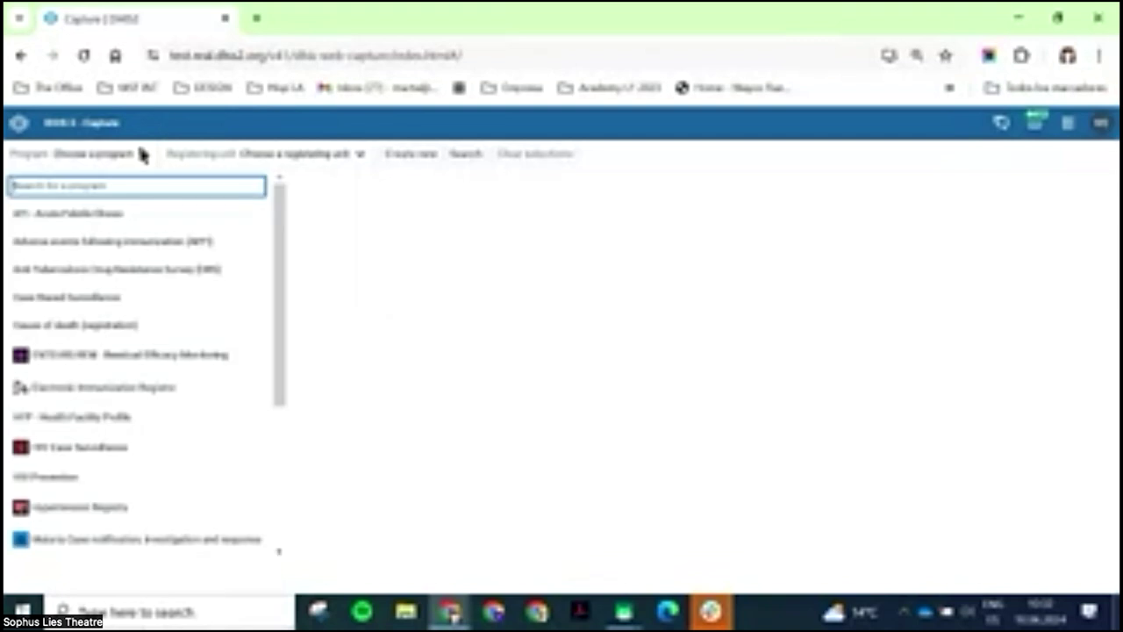
pyautogui.click(108, 387)
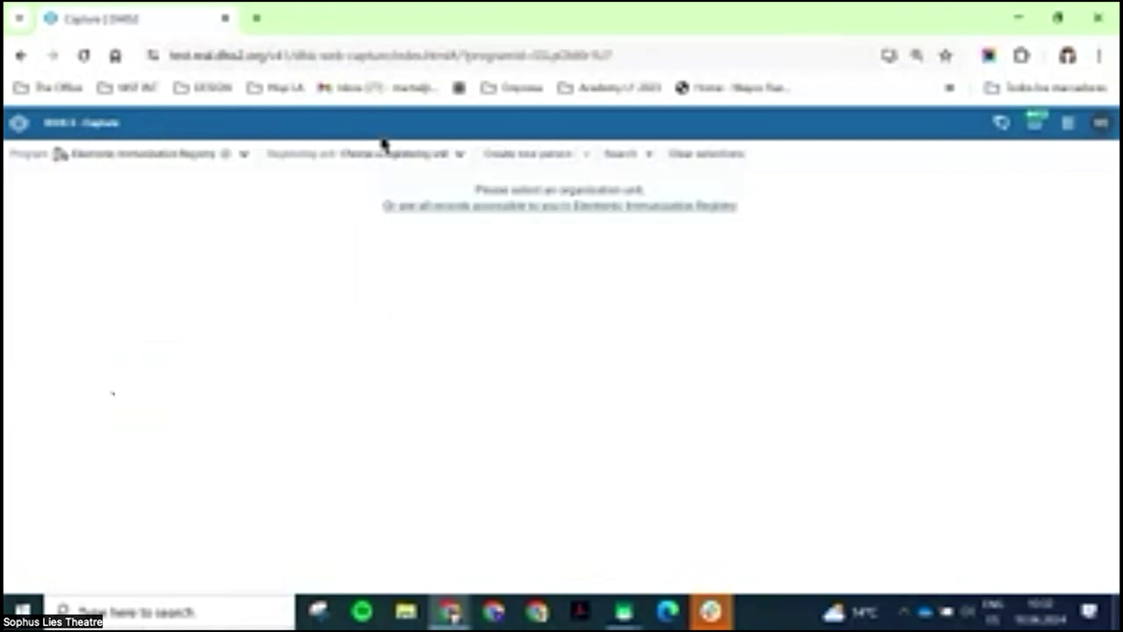
pyautogui.click(406, 154)
pyautogui.click(395, 329)
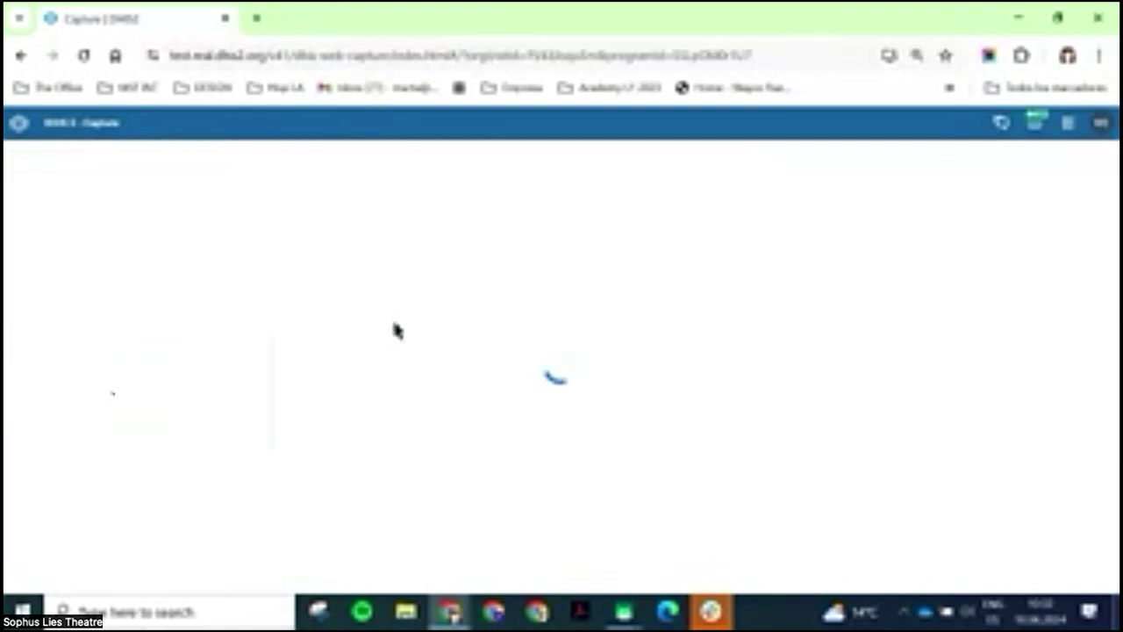
pyautogui.click(567, 328)
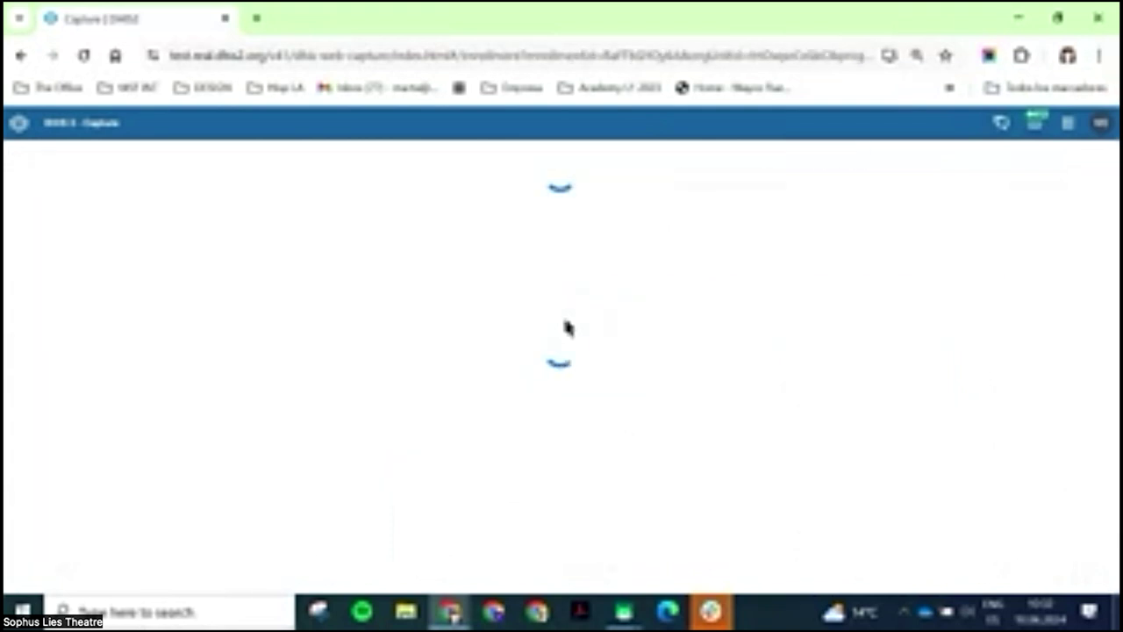
# Examine the enrollment dashboard, from quick actions and program stages down to the embedded Growth Chart plugin.
pyautogui.scroll(-10, 582, 351)
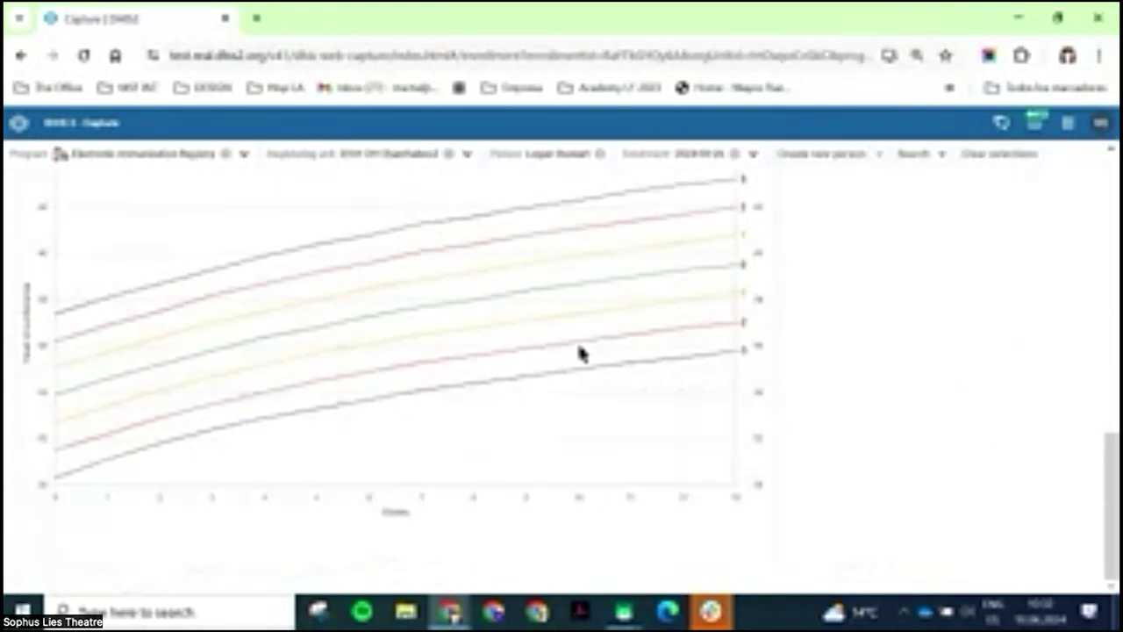
pyautogui.scroll(10, 582, 353)
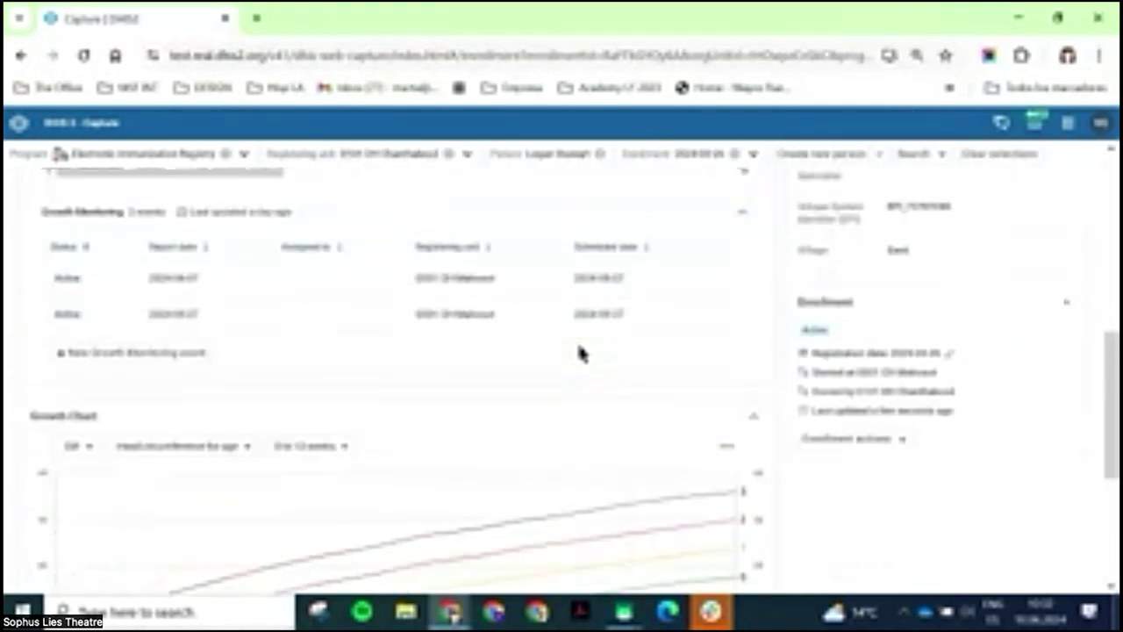
pyautogui.scroll(5, 579, 354)
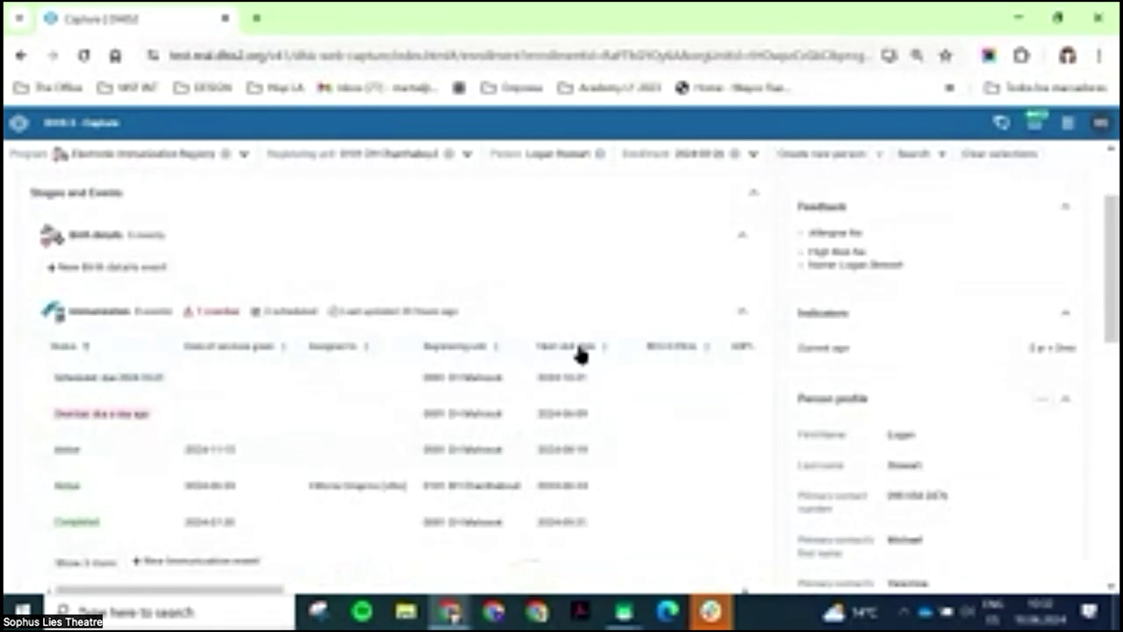
pyautogui.scroll(1, 581, 354)
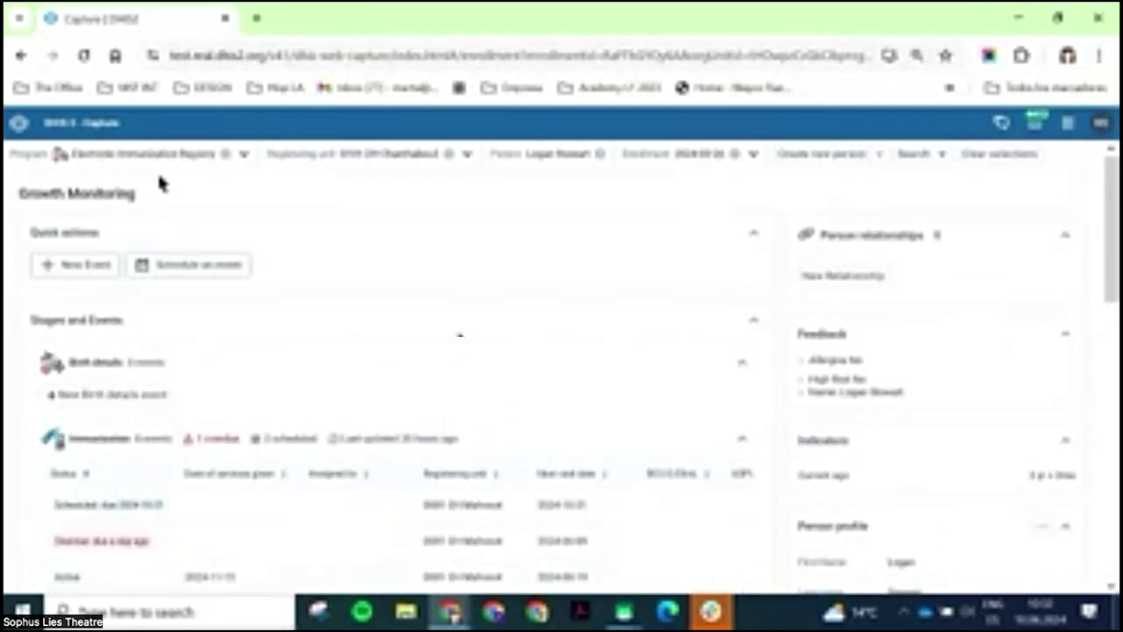
pyautogui.scroll(-1, 497, 384)
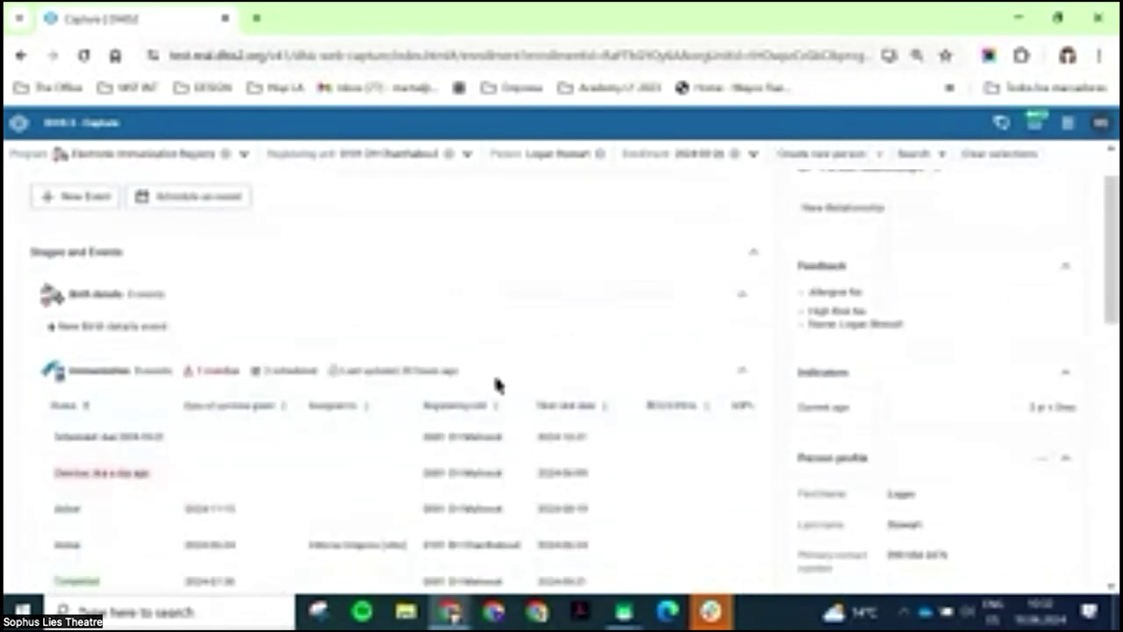
pyautogui.scroll(-3, 474, 291)
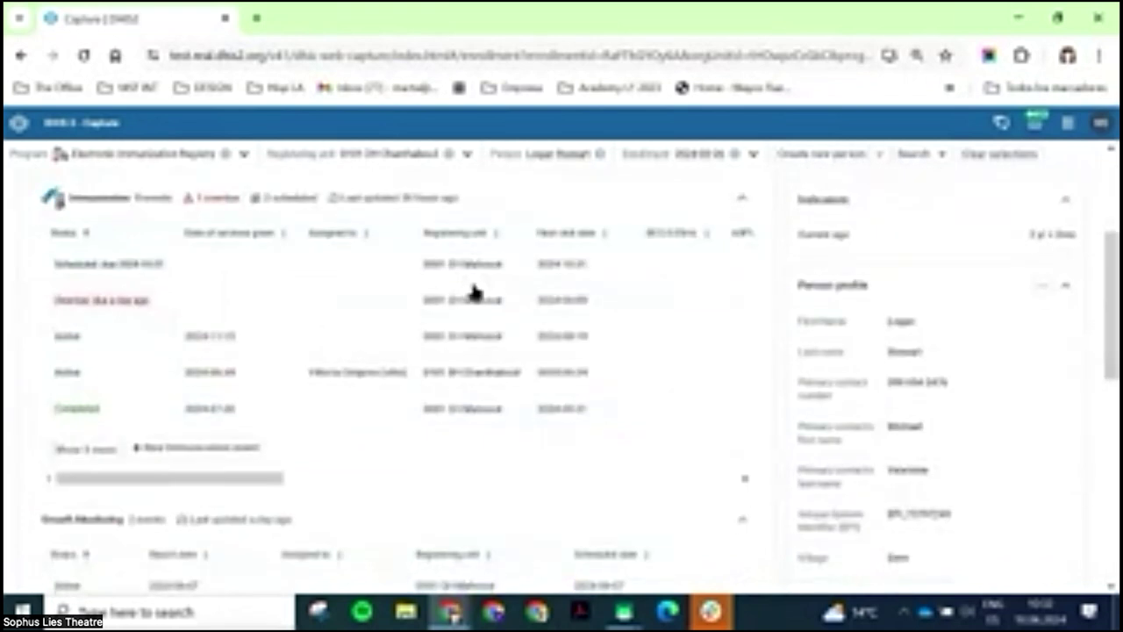
pyautogui.scroll(-3, 509, 444)
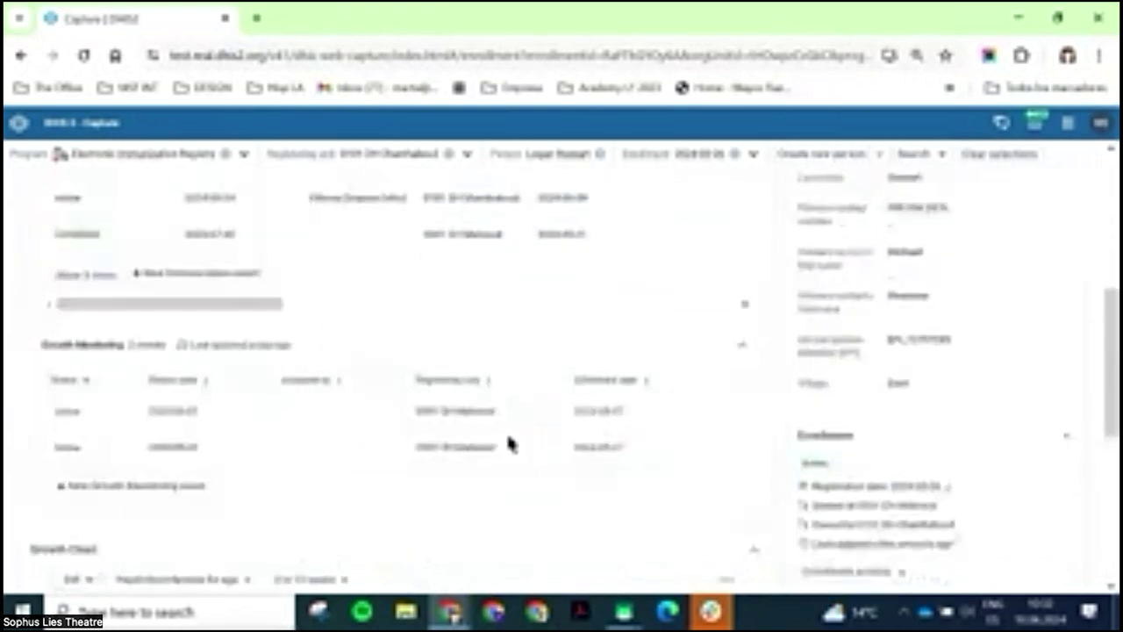
pyautogui.scroll(-6, 501, 479)
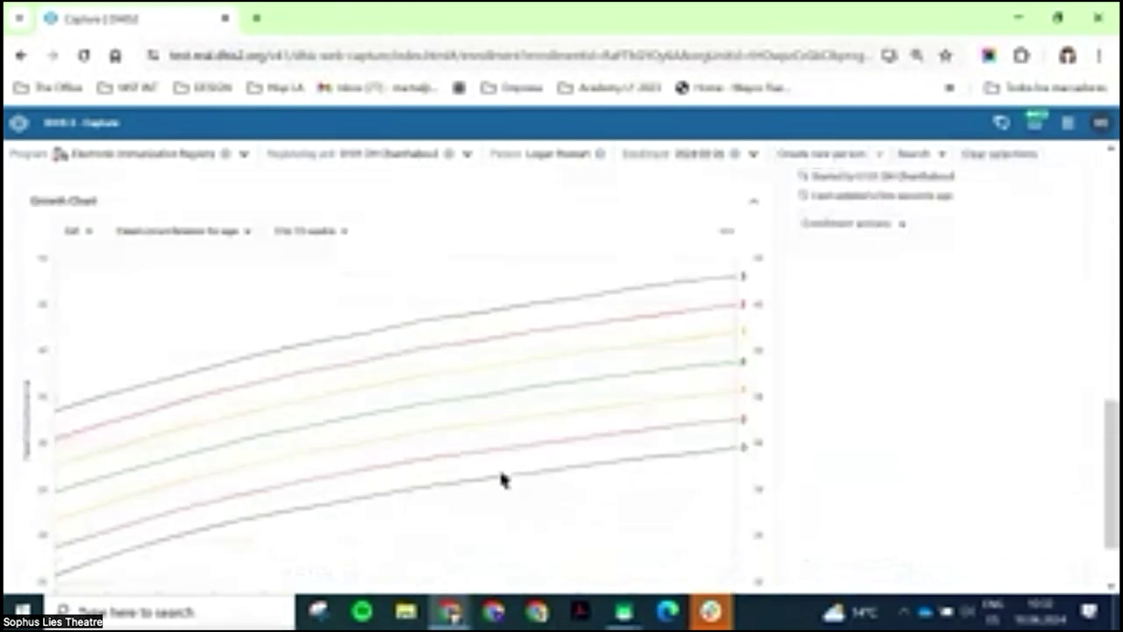
# Set the Growth Chart to Boy and the Weight for age indicator.
pyautogui.click(88, 227)
pyautogui.click(76, 249)
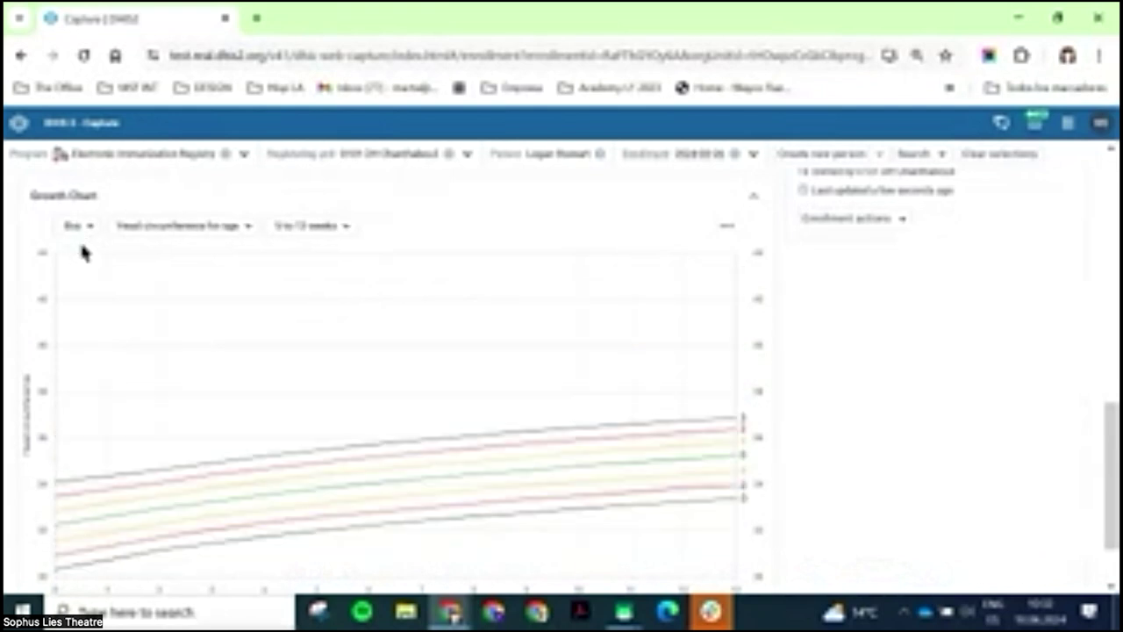
pyautogui.click(244, 230)
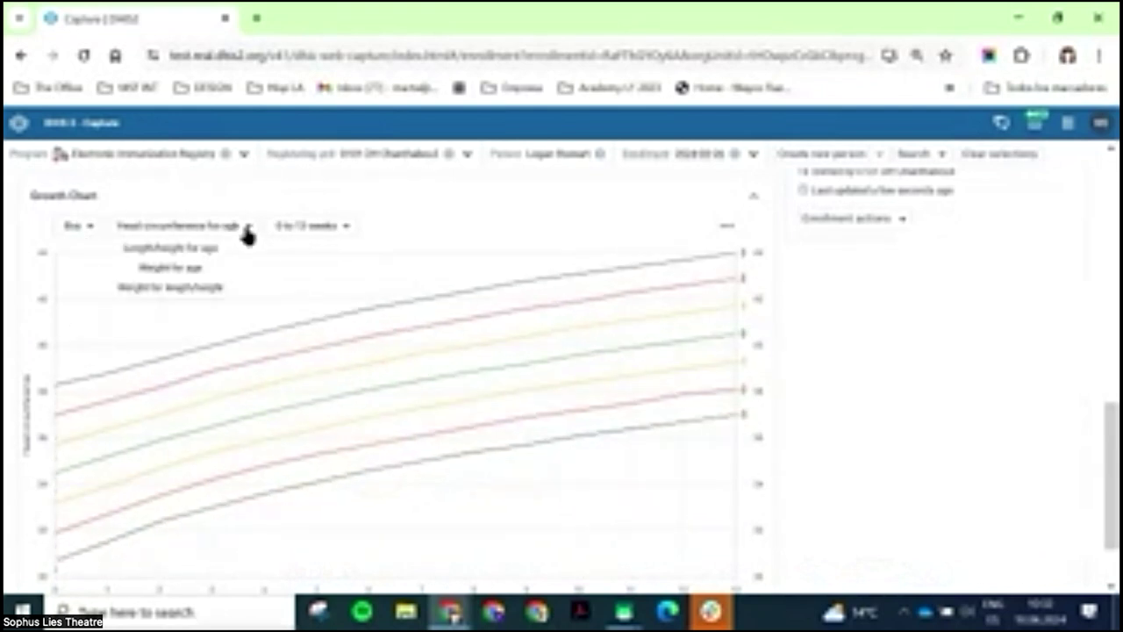
pyautogui.click(190, 268)
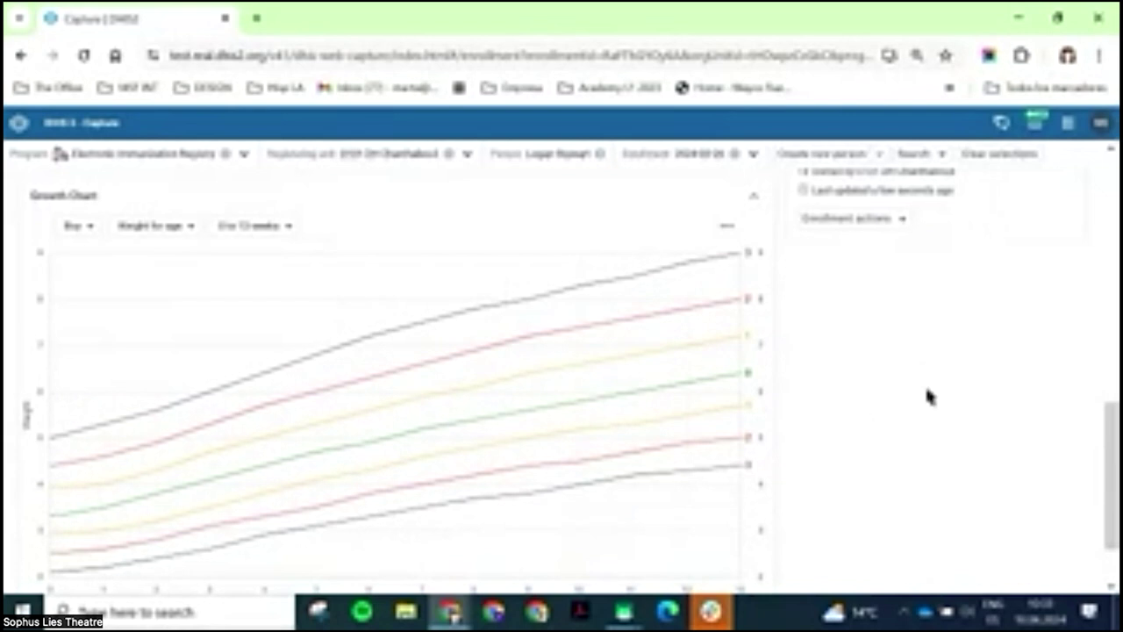
pyautogui.scroll(10, 929, 395)
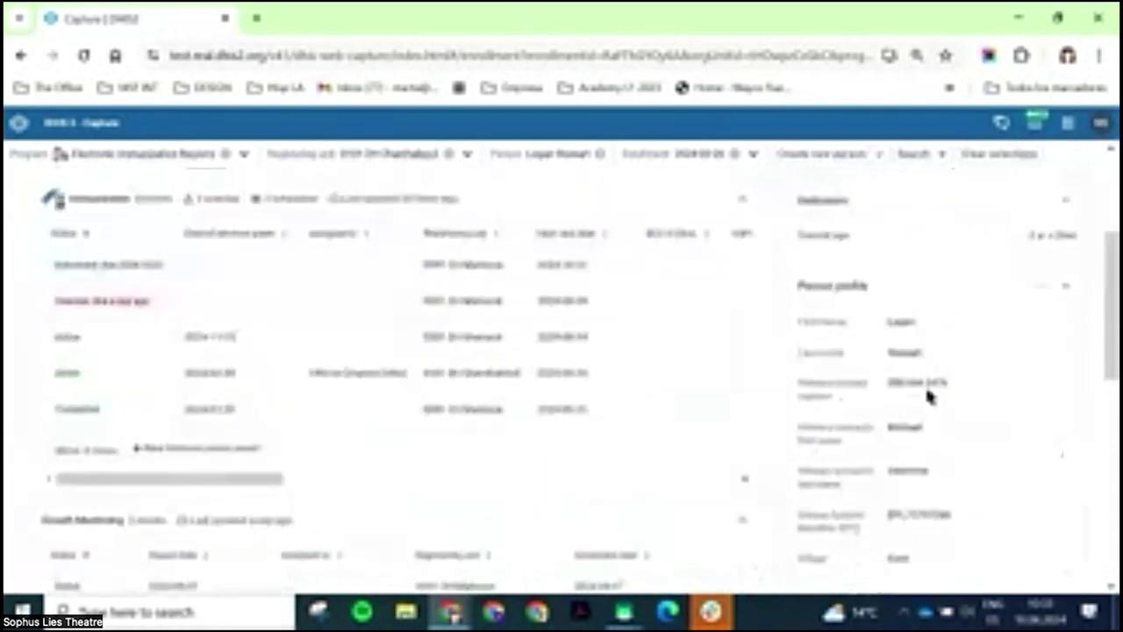
# Transfer the enrollment's ownership to 0101 DH Chanthabouli, under Lao PDR, 01 Vientiane Capital, 0101 Chanthabouli.
pyautogui.scroll(3, 928, 389)
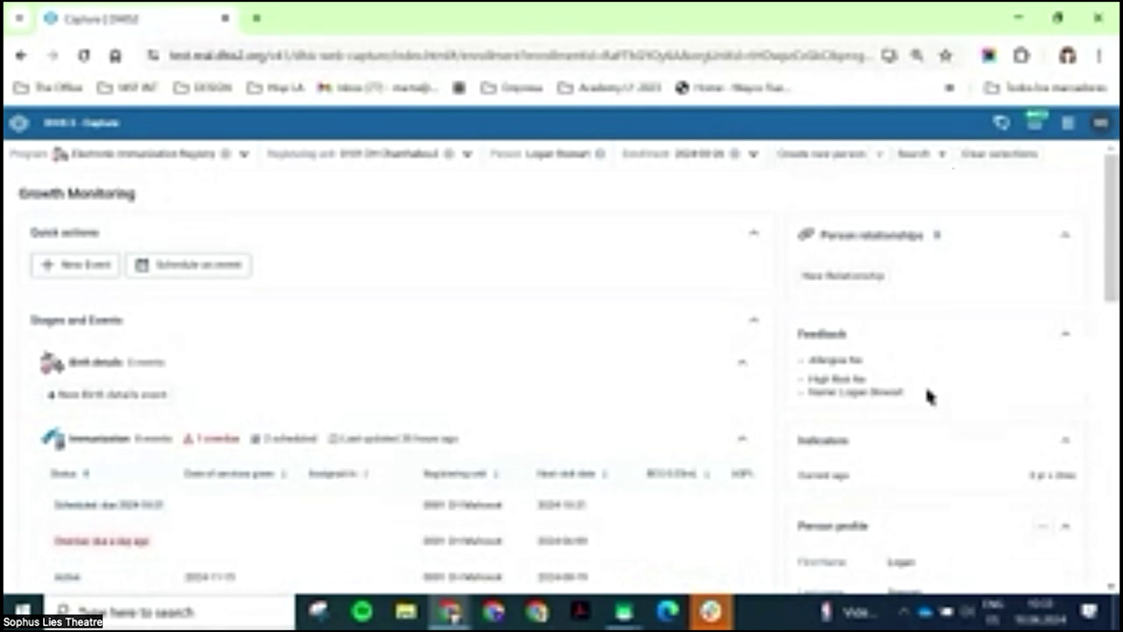
pyautogui.scroll(-6, 928, 395)
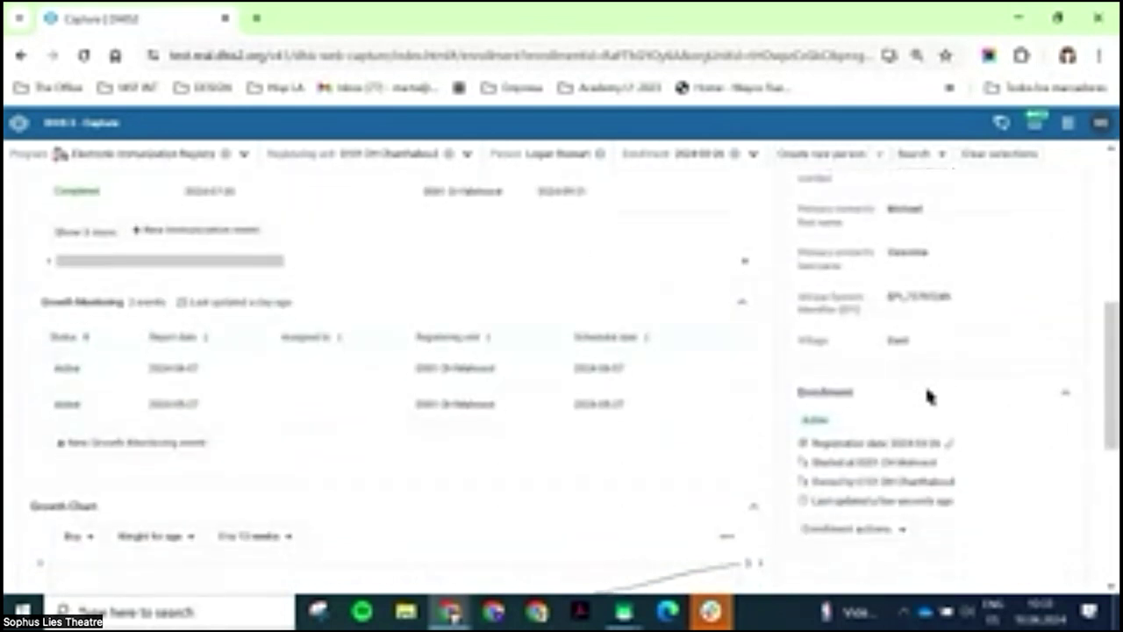
pyautogui.scroll(-1, 929, 395)
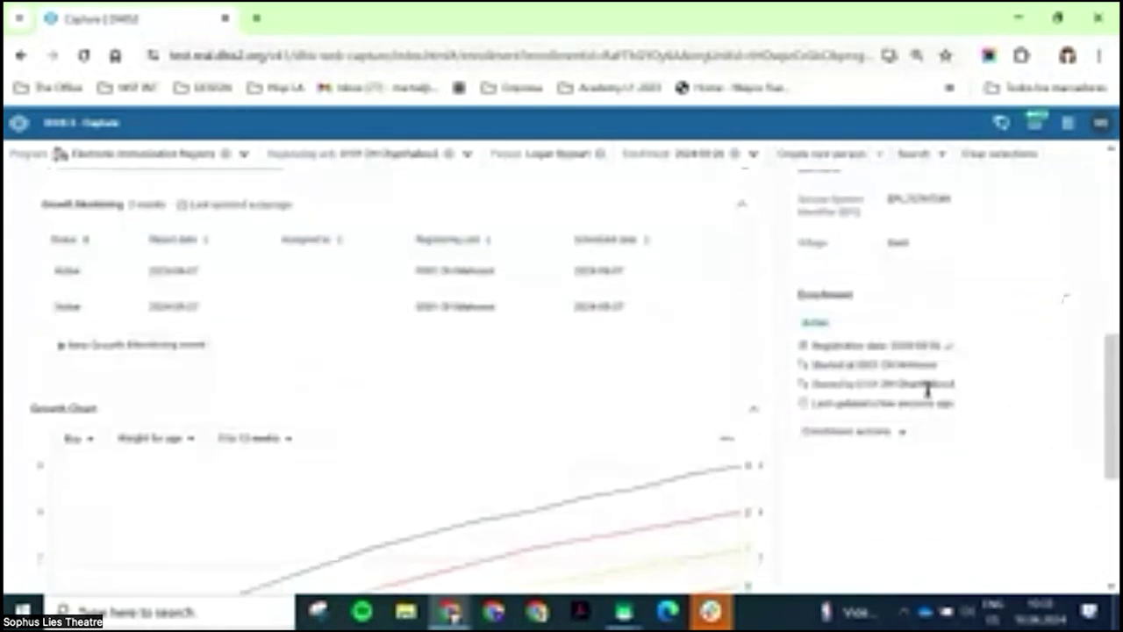
pyautogui.click(901, 434)
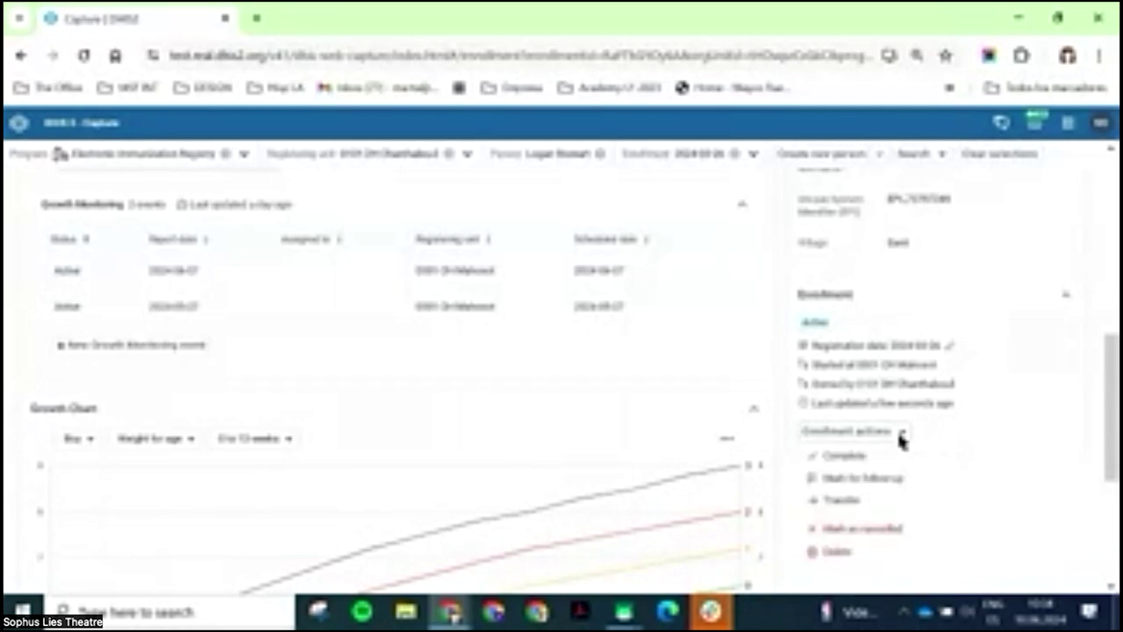
pyautogui.click(847, 501)
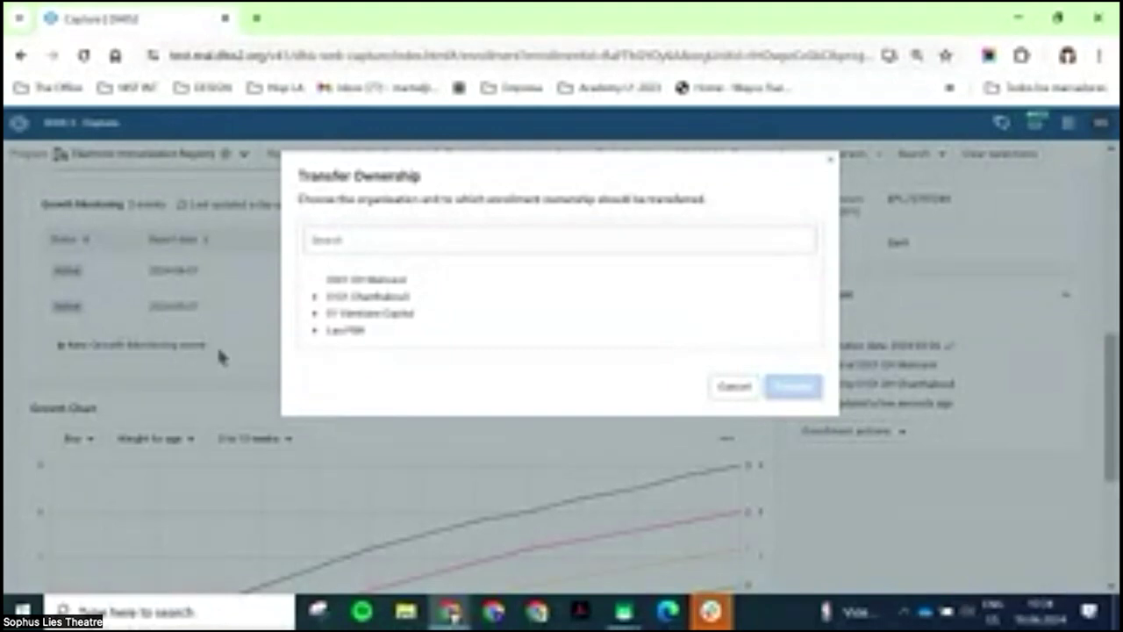
pyautogui.click(314, 333)
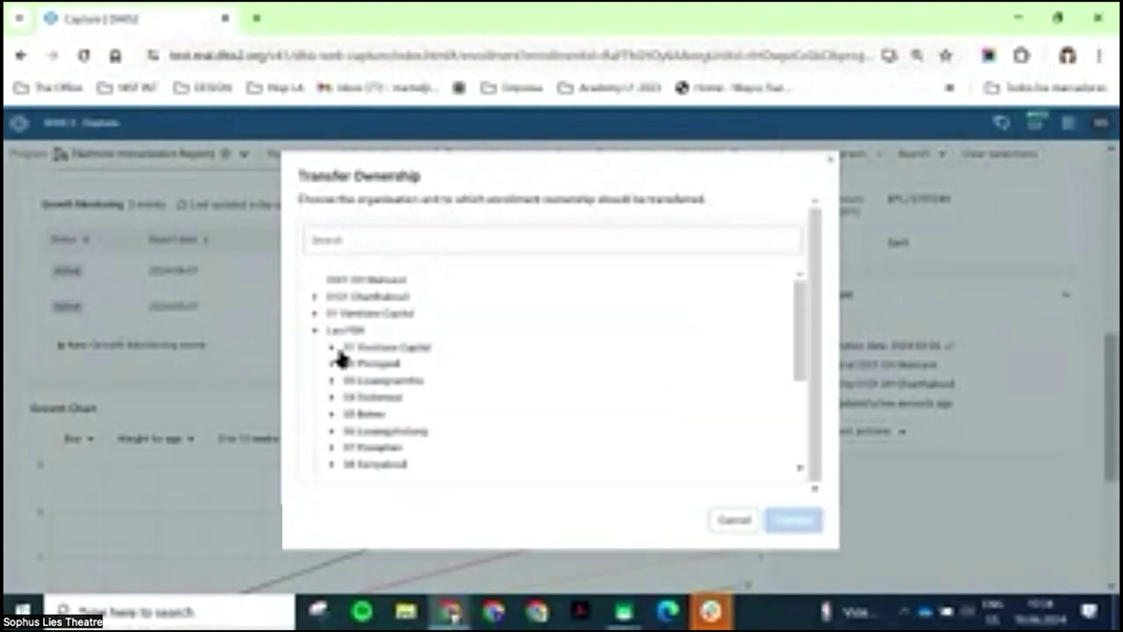
pyautogui.click(331, 349)
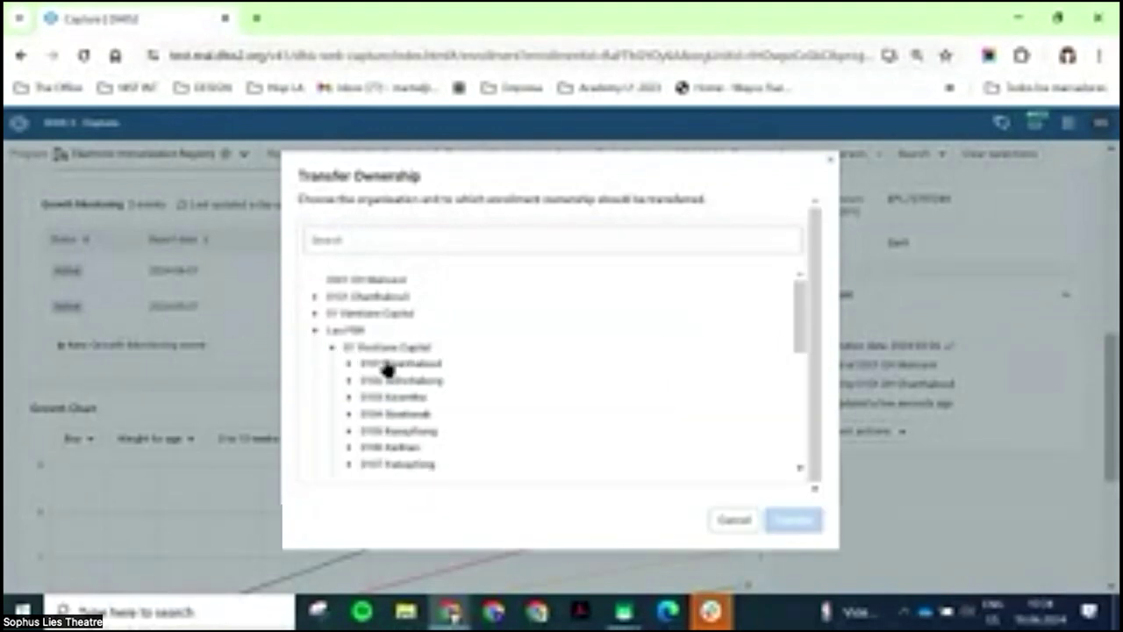
pyautogui.click(349, 364)
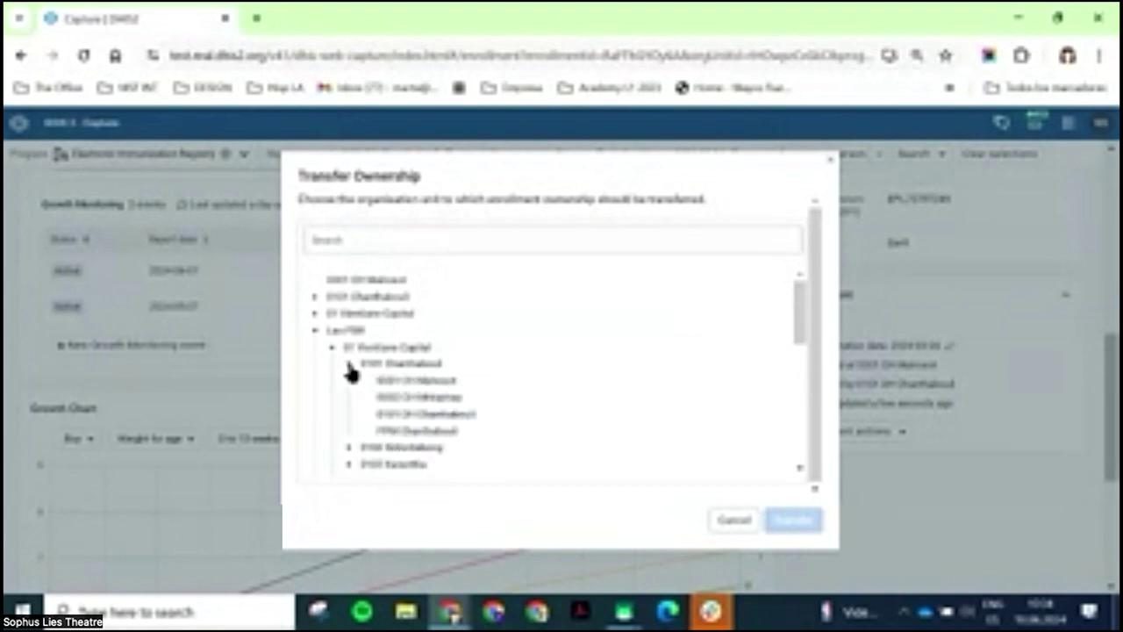
pyautogui.click(442, 415)
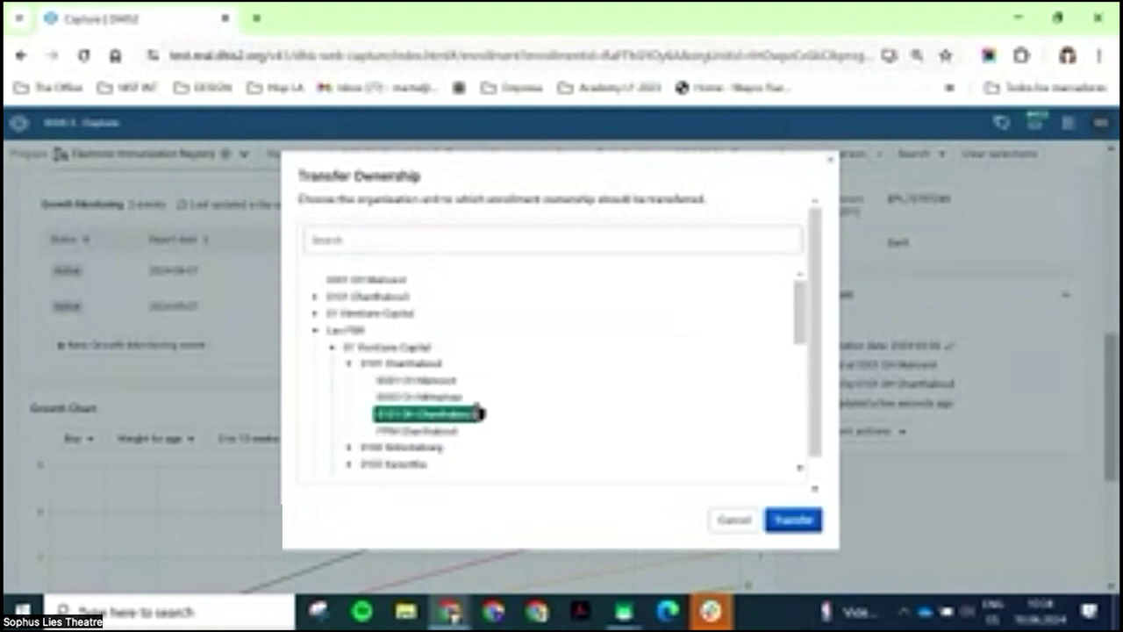
pyautogui.click(792, 521)
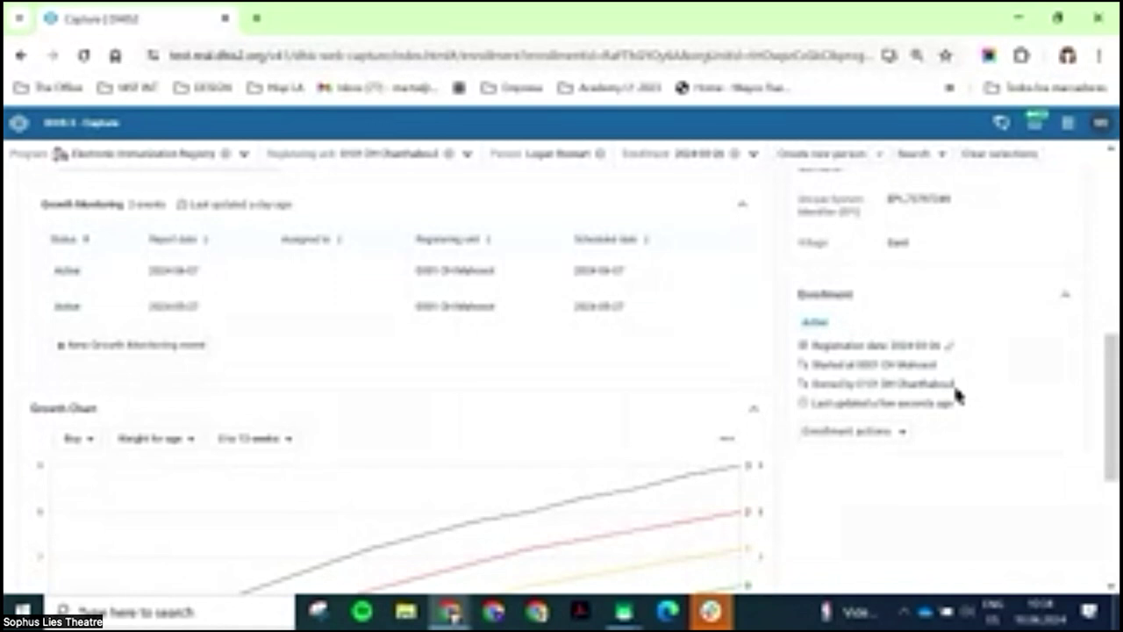
# View the details of a Growth Monitoring event and return to the enrollment dashboard.
pyautogui.click(735, 291)
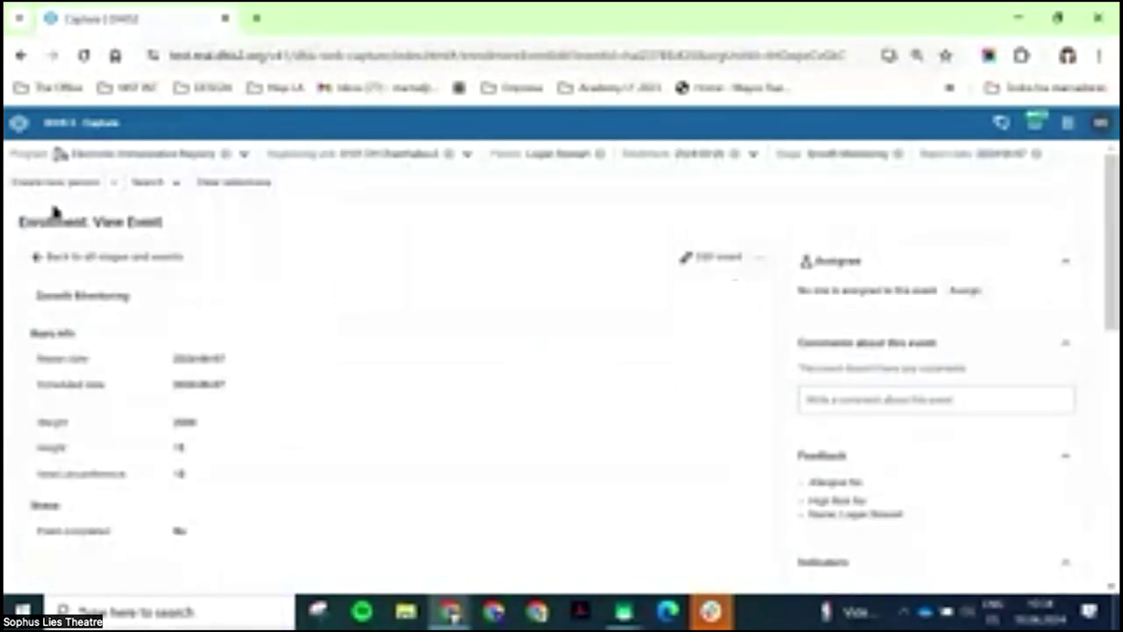
pyautogui.click(37, 256)
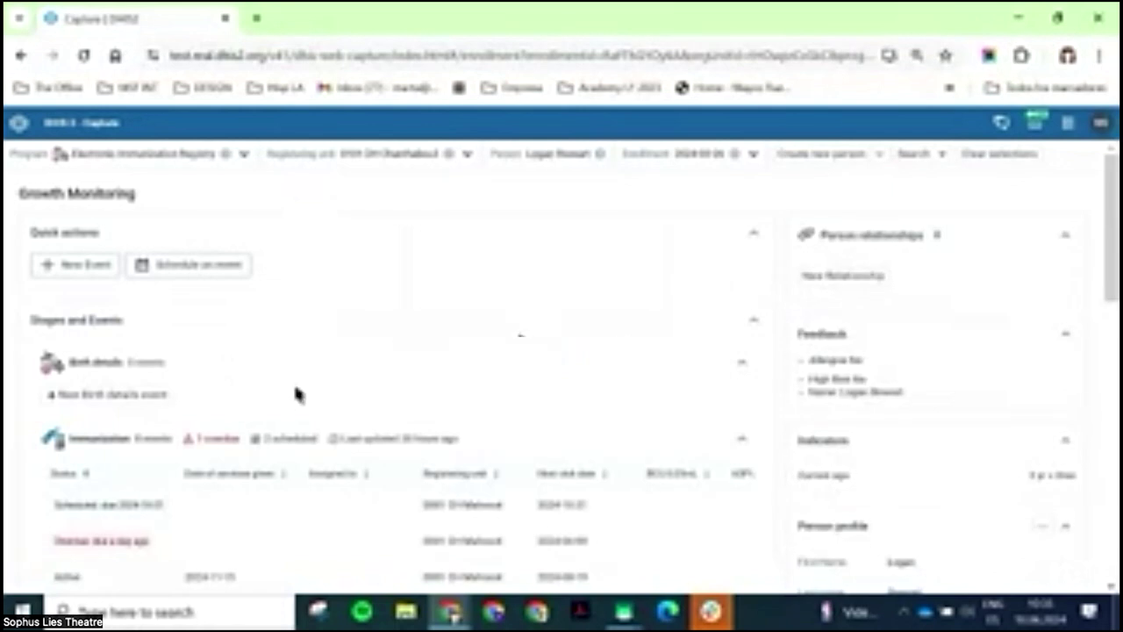
# Try to save a new Birth details event as completed with 10 June 2024 as its report date.
pyautogui.click(100, 394)
pyautogui.scroll(-5, 271, 321)
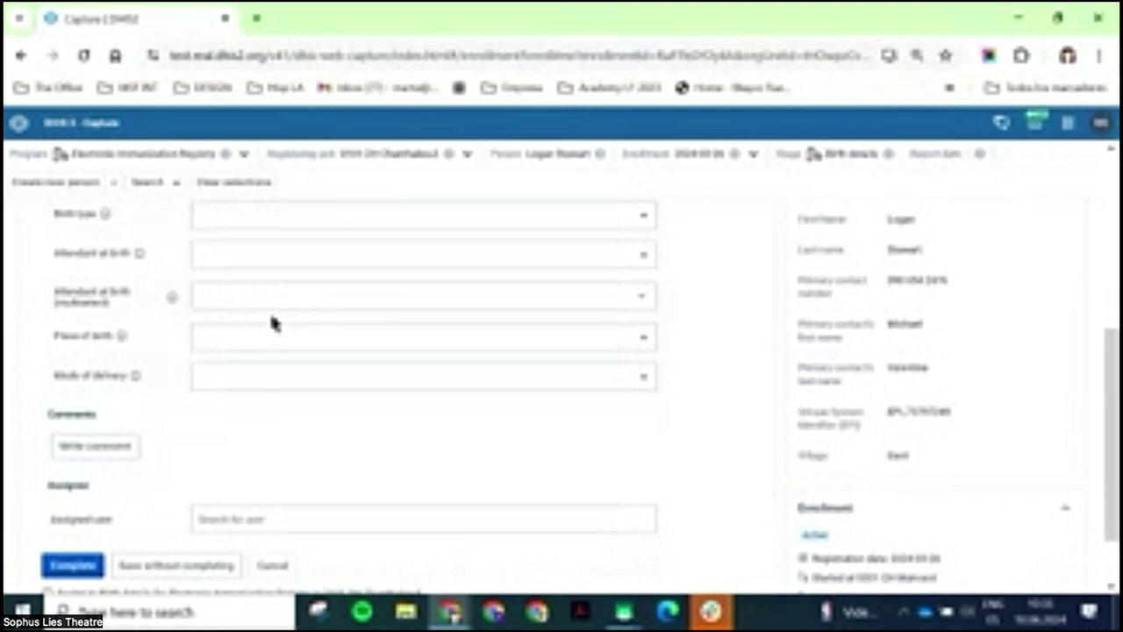
pyautogui.scroll(-1, 271, 322)
pyautogui.scroll(4, 273, 322)
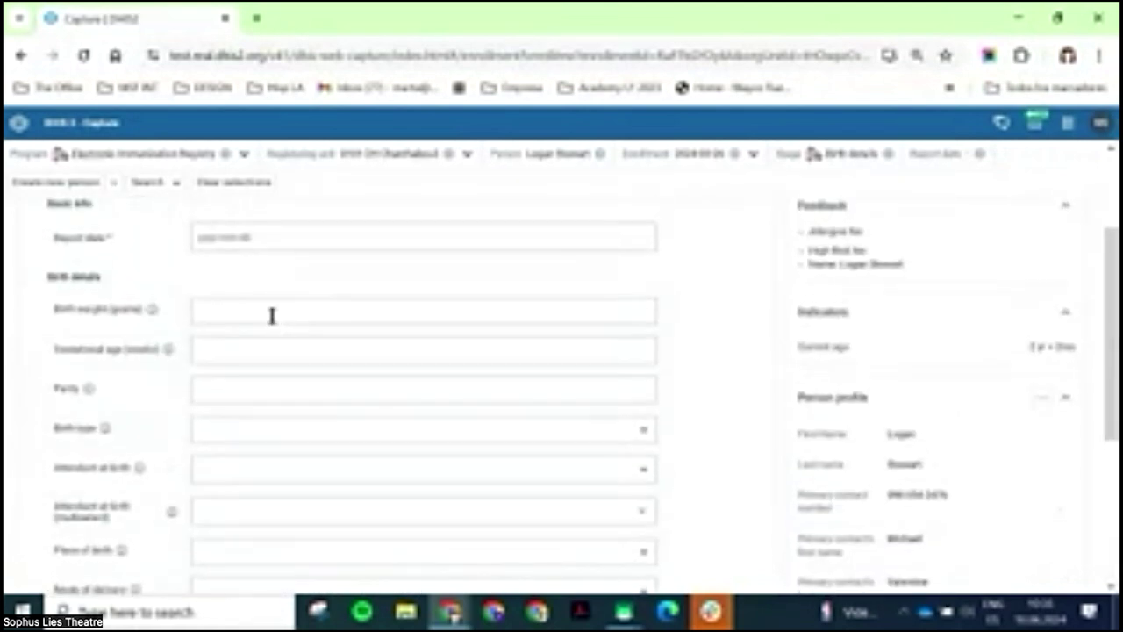
pyautogui.click(226, 247)
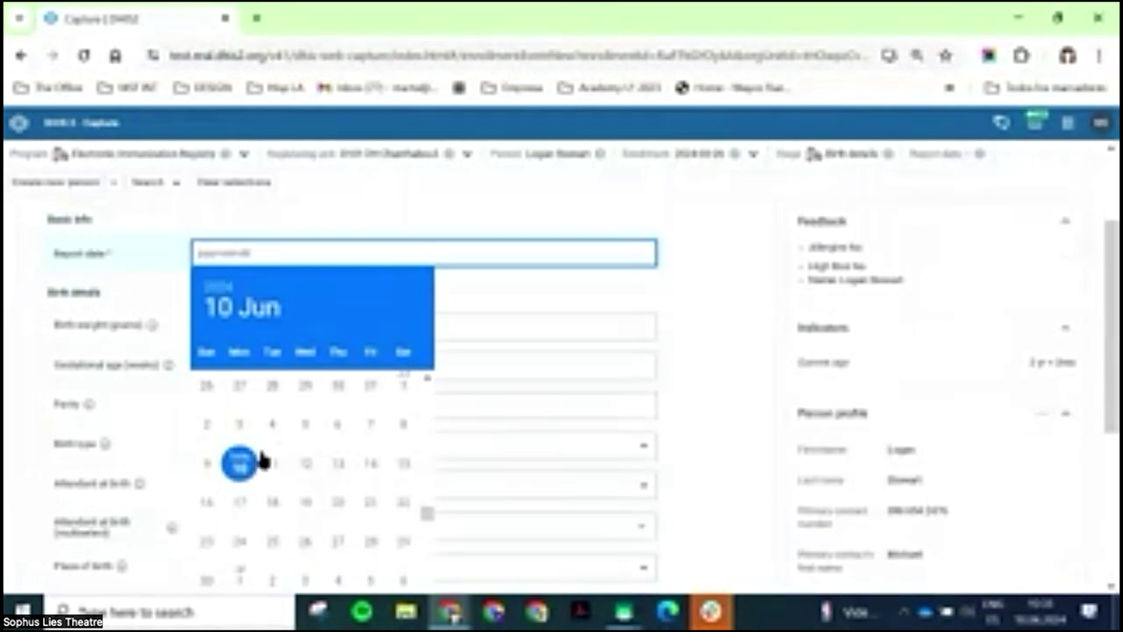
pyautogui.click(230, 470)
pyautogui.scroll(-4, 263, 373)
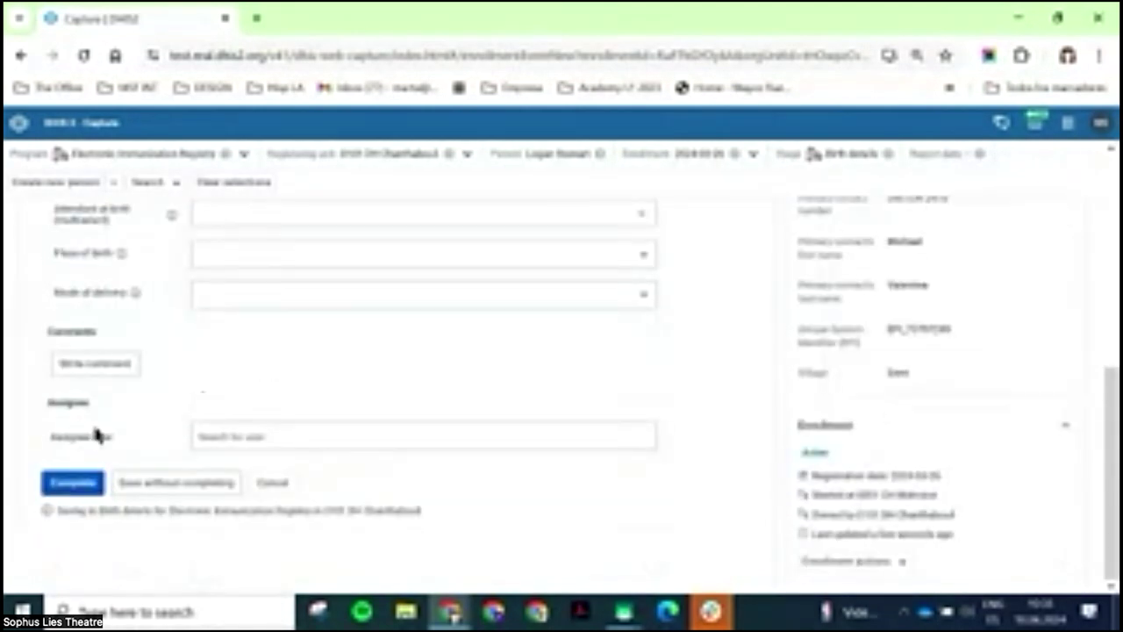
pyautogui.click(80, 485)
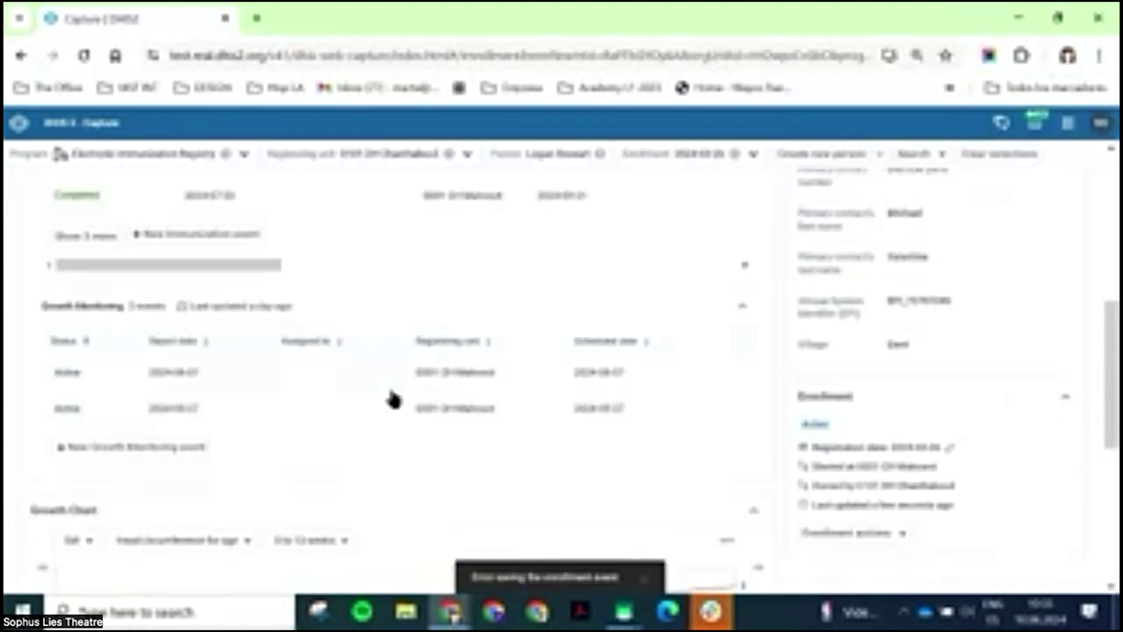
pyautogui.scroll(3, 392, 399)
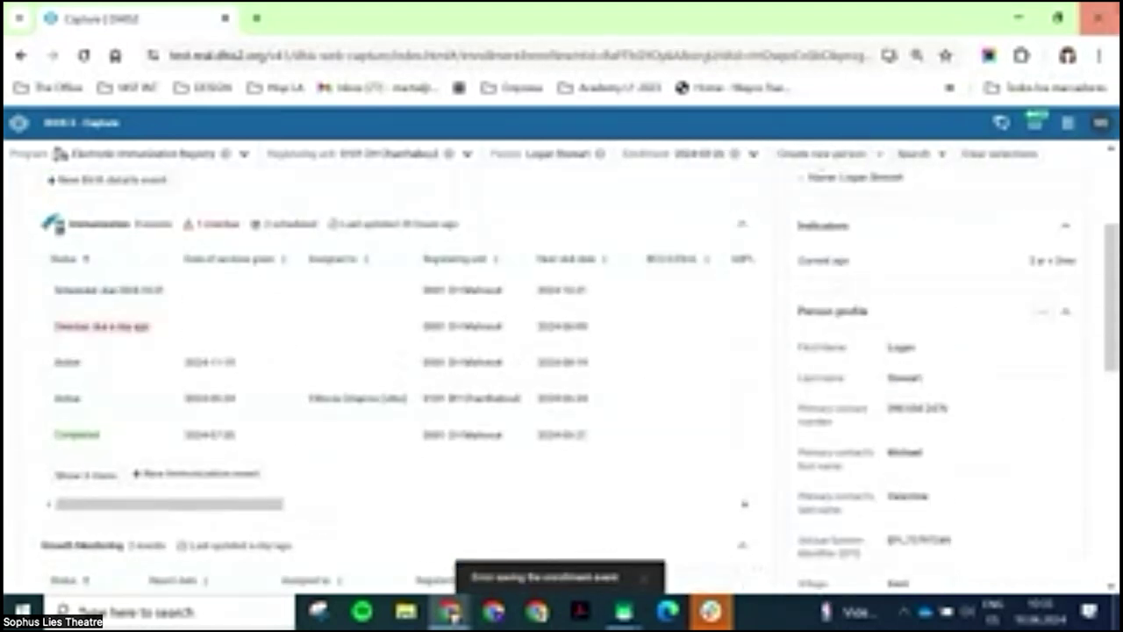
# Switch to the What's New in DHIS2 presentation in Google Slides and start the slideshow from the Transfers slide with the Transfer Ownership dialog.
pyautogui.click(1020, 15)
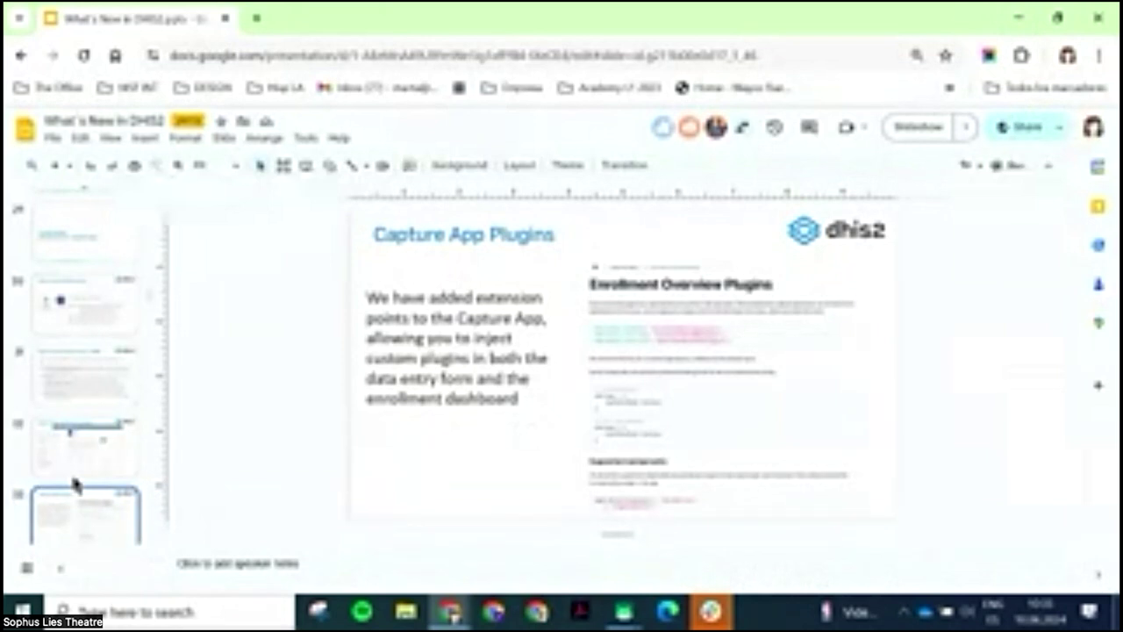
pyautogui.scroll(-3, 74, 486)
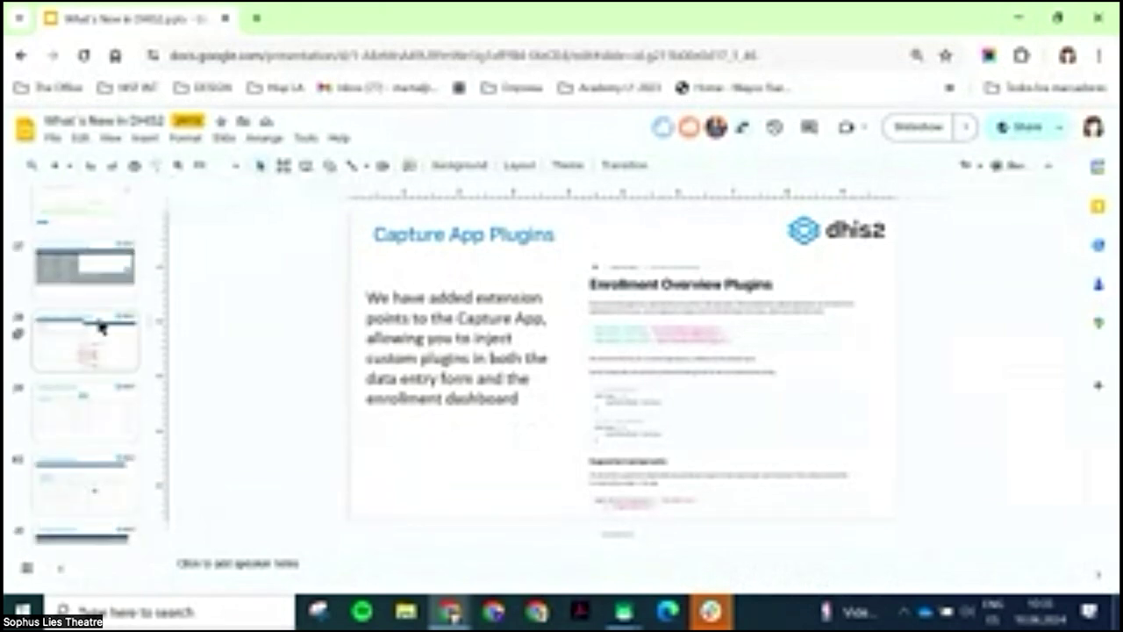
pyautogui.scroll(-3, 98, 328)
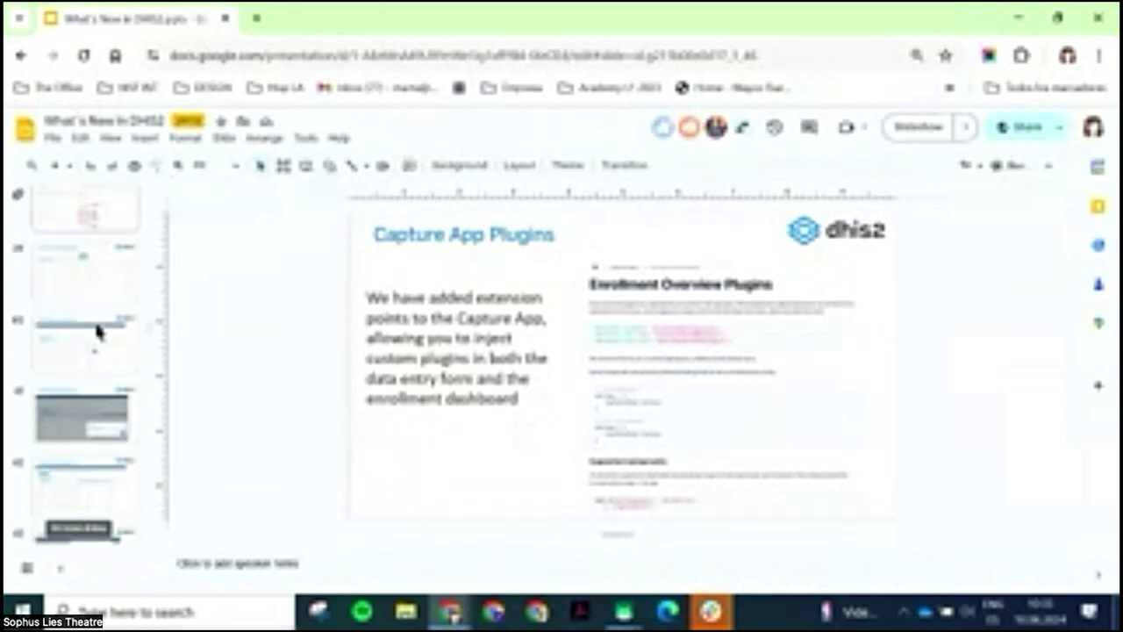
pyautogui.scroll(-5, 103, 463)
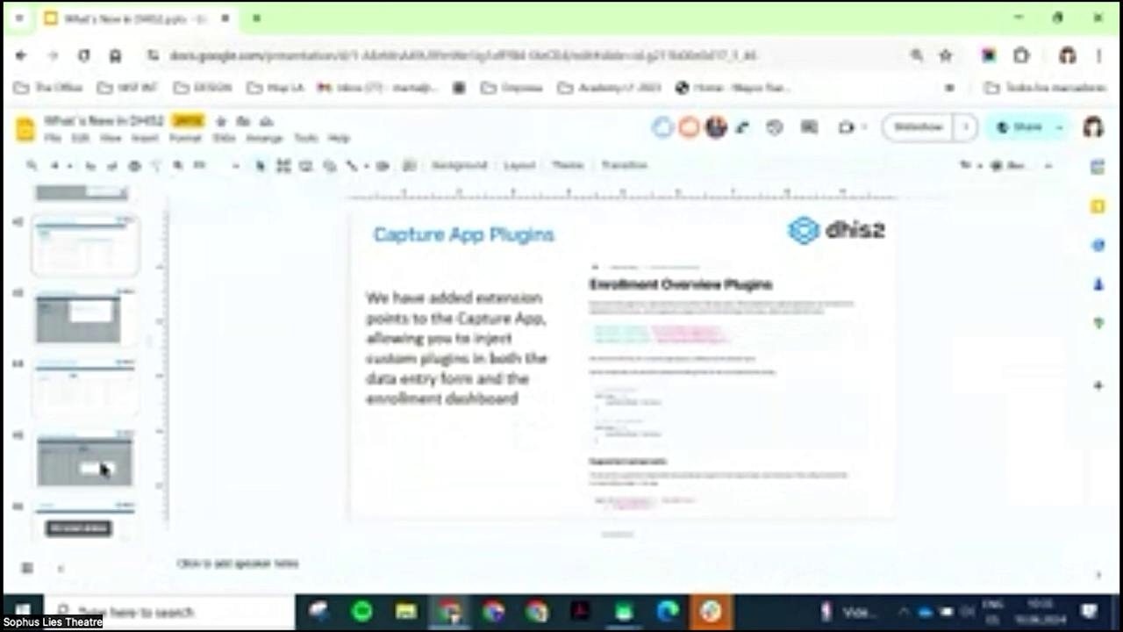
pyautogui.click(104, 436)
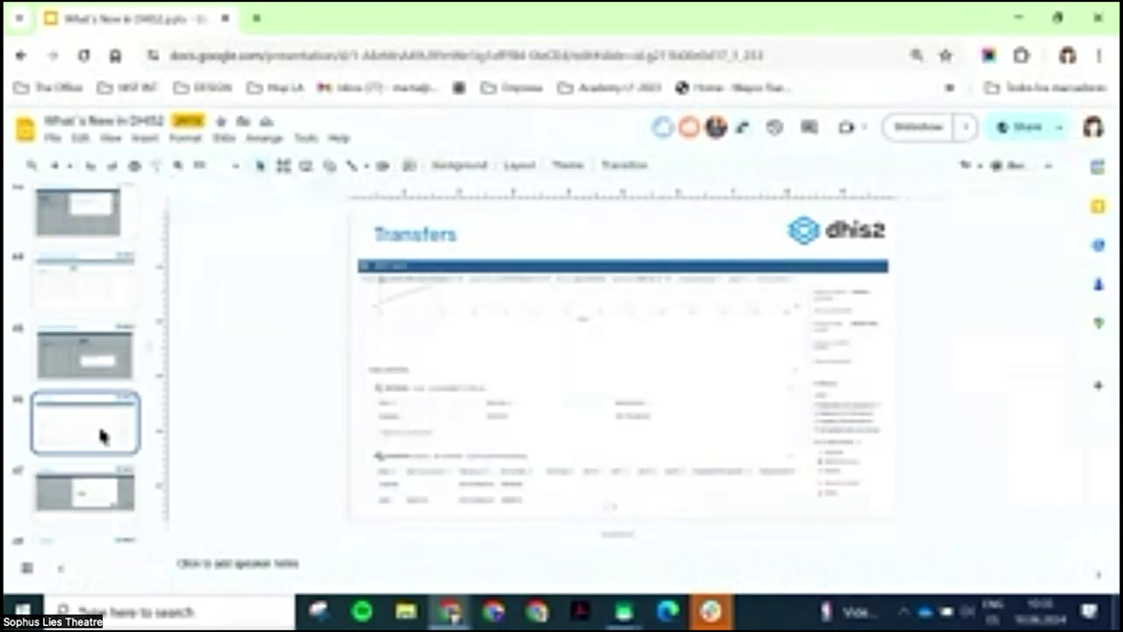
pyautogui.click(100, 513)
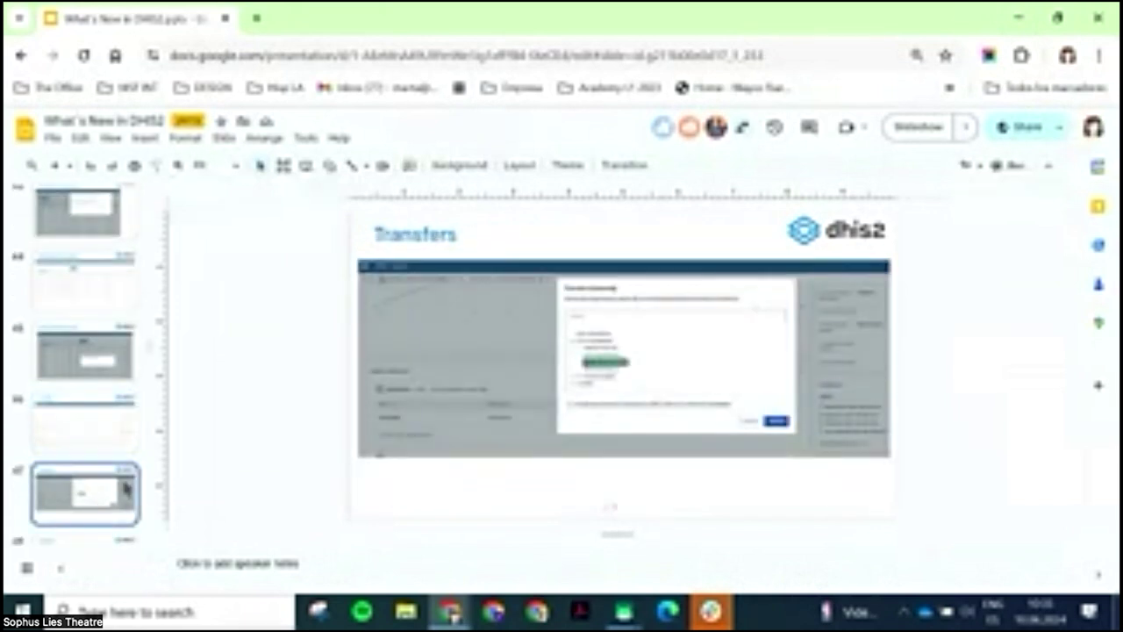
pyautogui.click(931, 131)
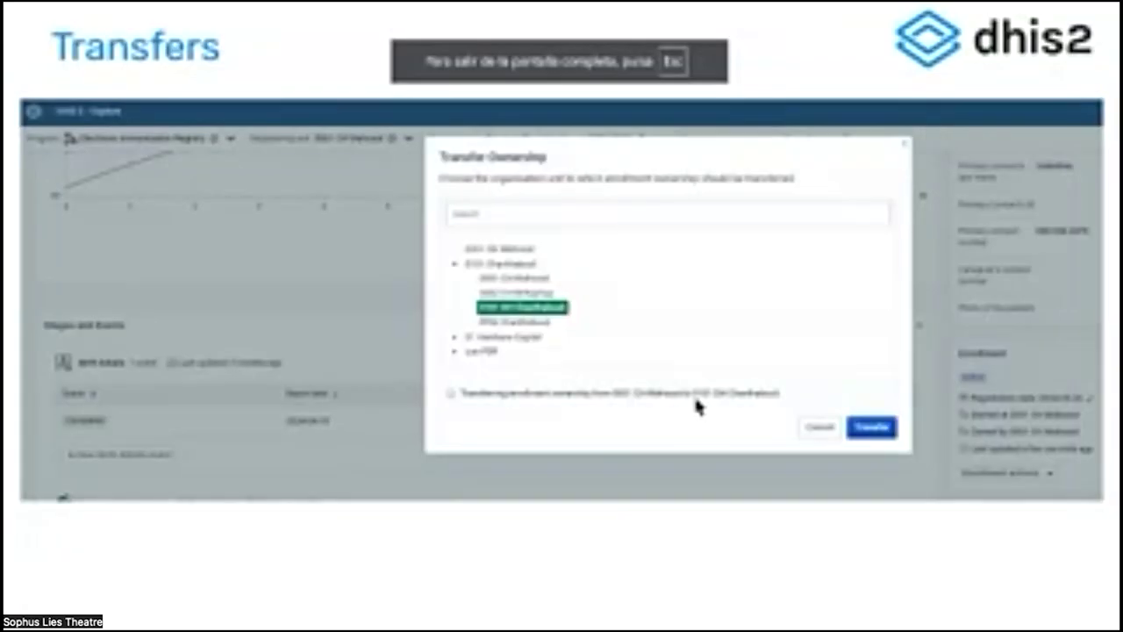
# Present the Transfers comparison and the Referrals slide with its schedule options, and leave the slideshow at Assign events and Follow Up.
pyautogui.press('Right')
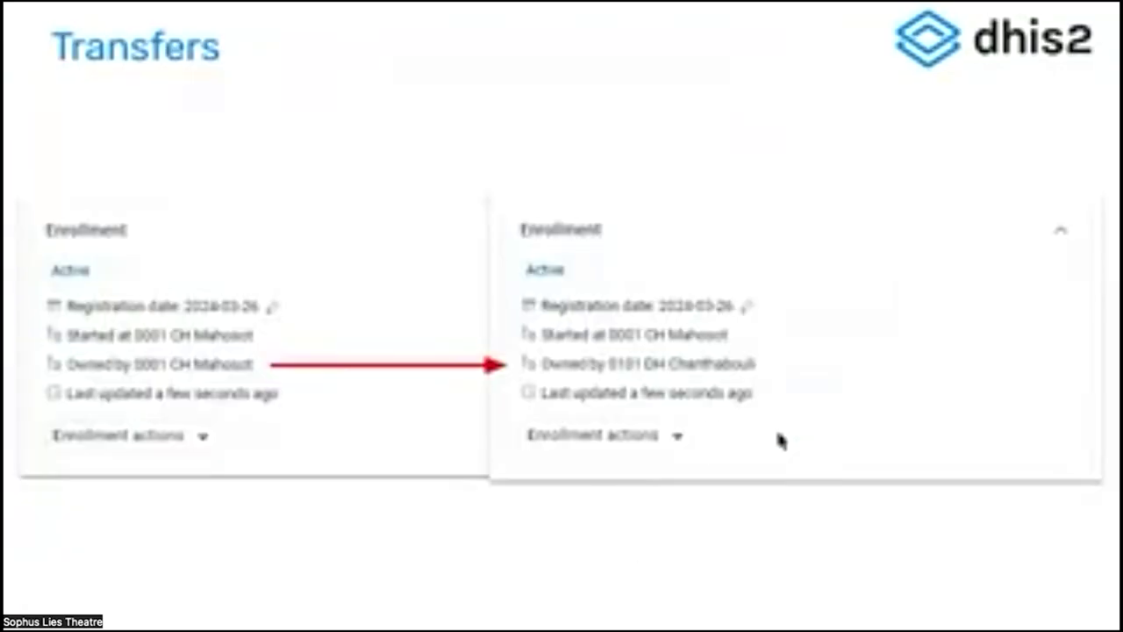
pyautogui.press('Right')
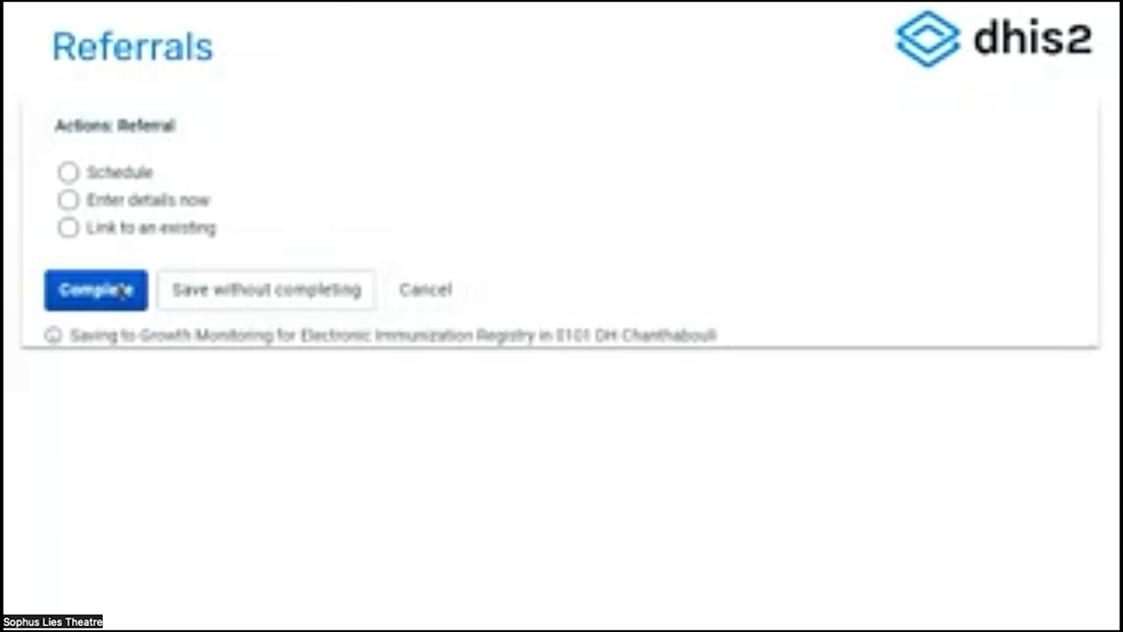
pyautogui.click(133, 183)
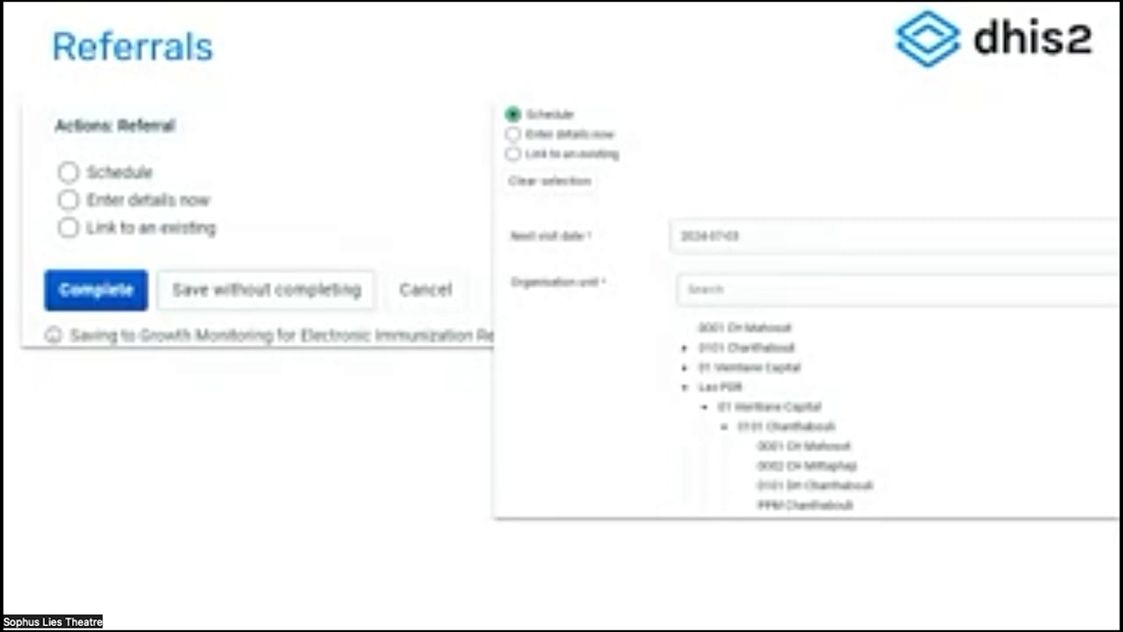
pyautogui.press('Right')
pyautogui.press('Escape')
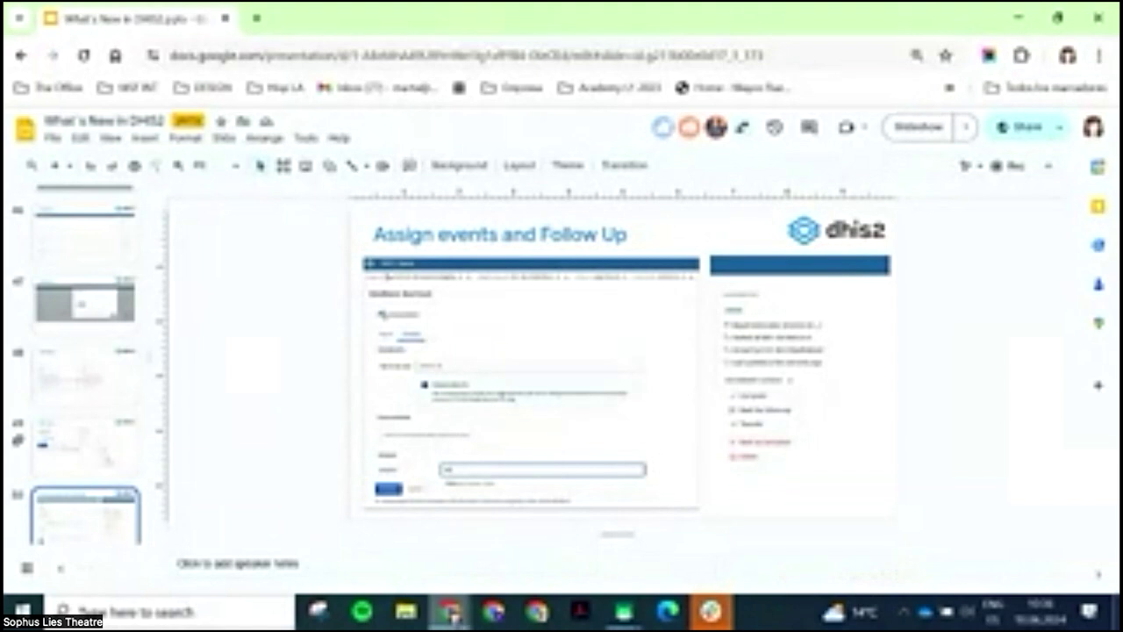
# Switch to the DHIS2 Capture enrollment dashboard and look over its stages, Growth Chart and enrollment details.
pyautogui.moveTo(449, 611)
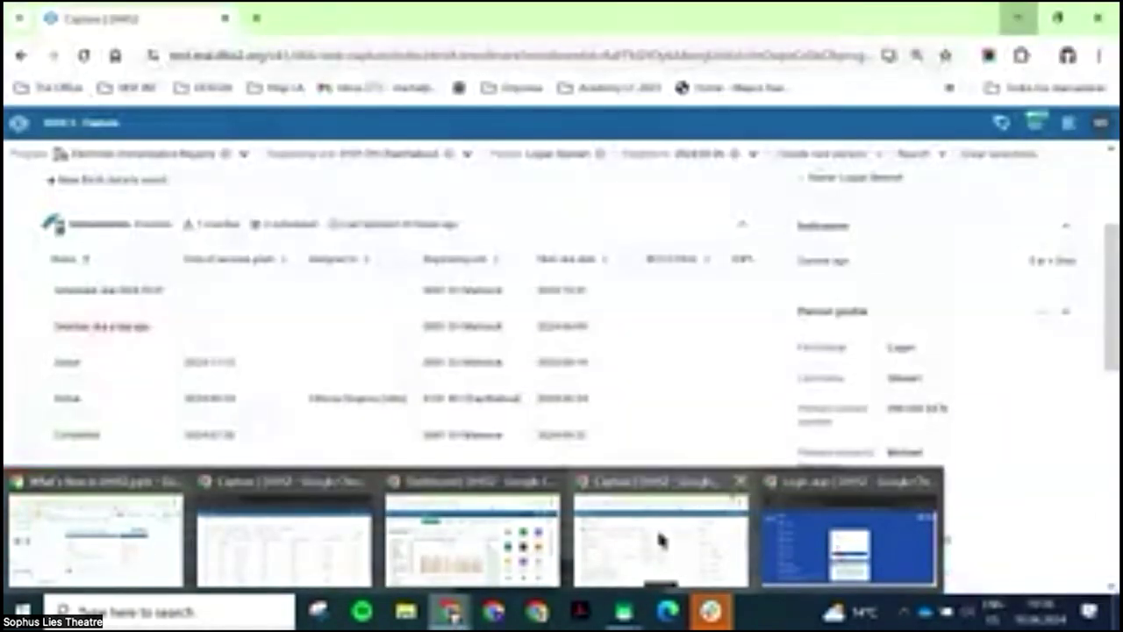
pyautogui.click(662, 541)
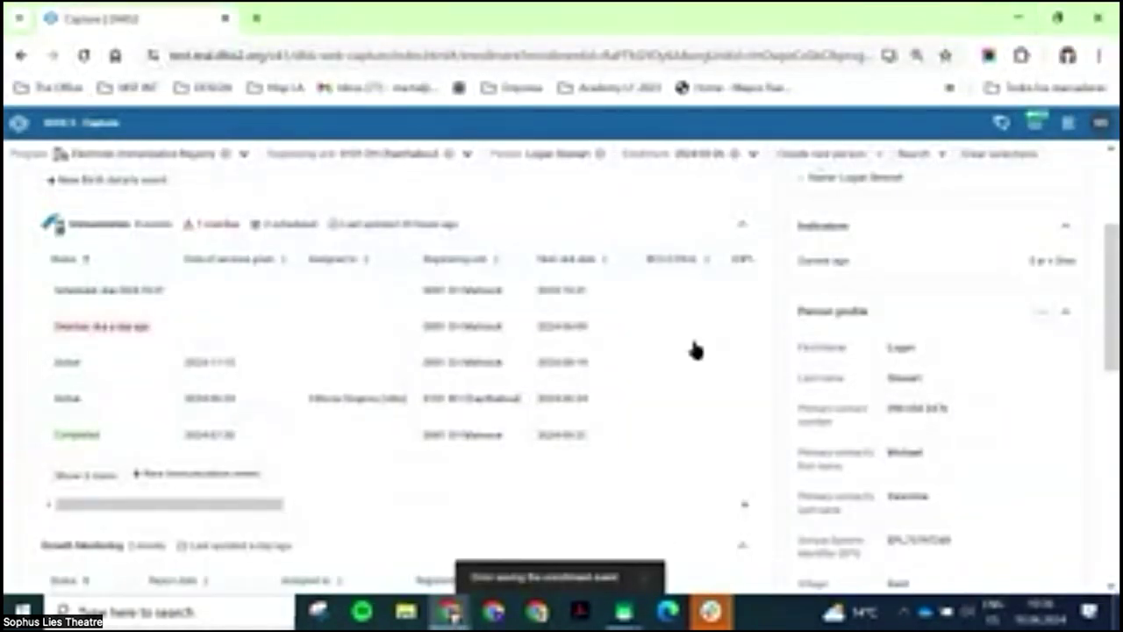
pyautogui.scroll(3, 694, 349)
pyautogui.scroll(-5, 694, 349)
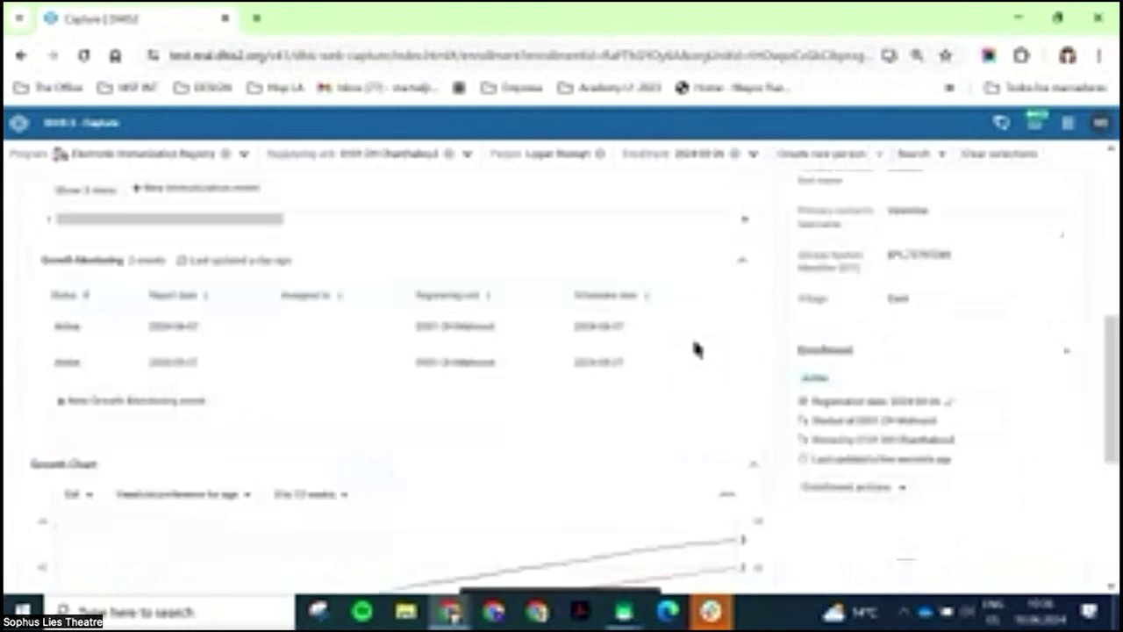
pyautogui.scroll(-5, 694, 349)
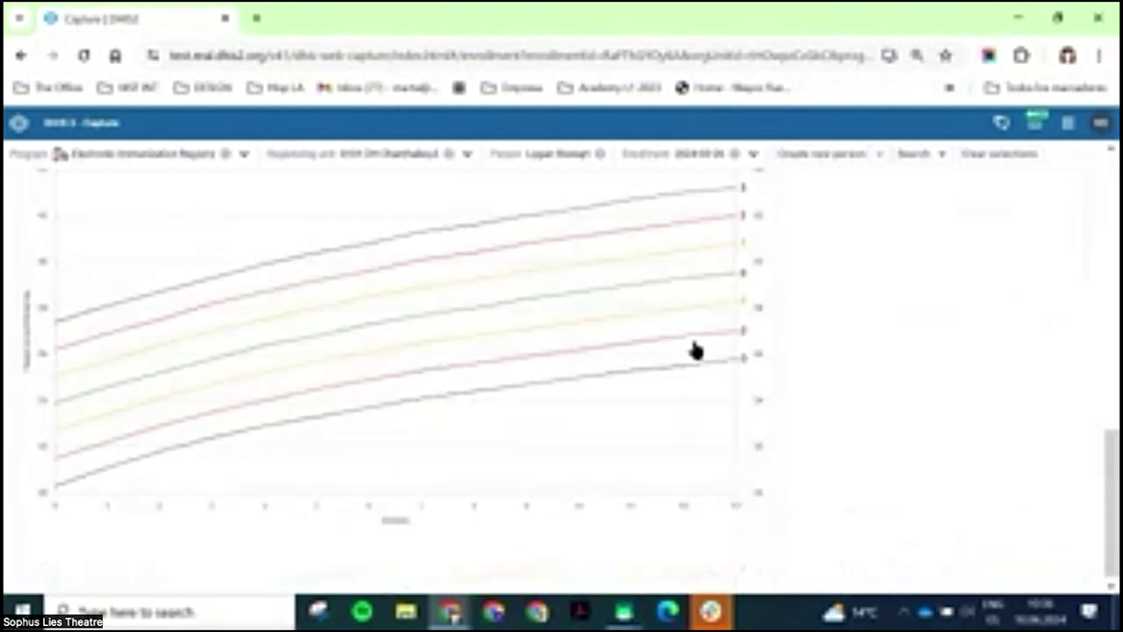
pyautogui.scroll(10, 694, 349)
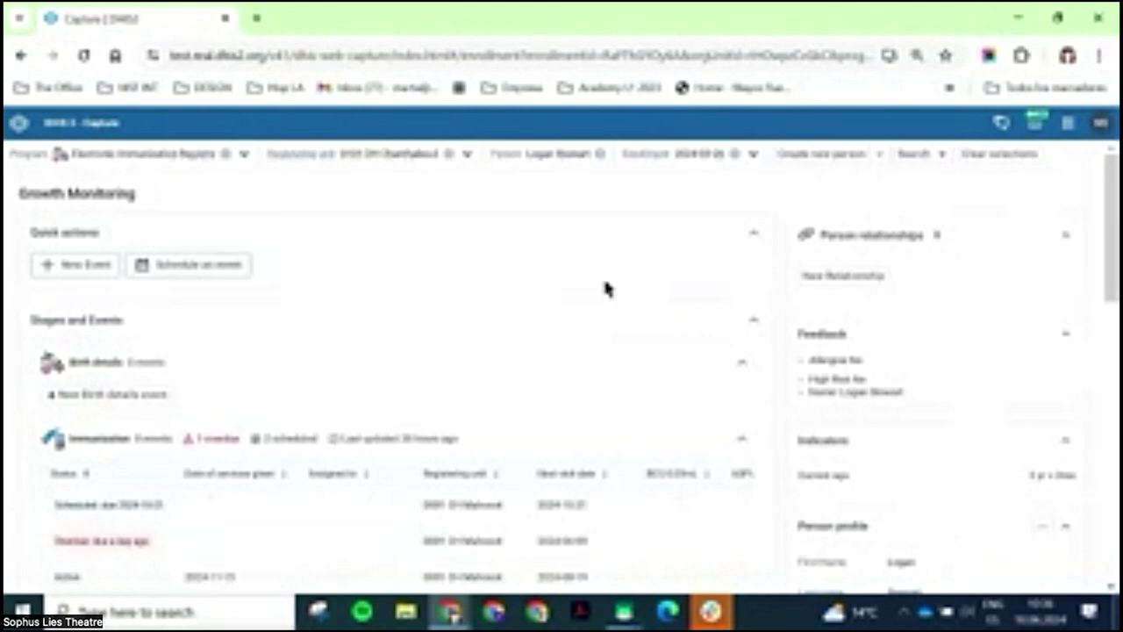
# Review the registration form for a new Adverse Event person relationship and cancel it without saving.
pyautogui.click(823, 279)
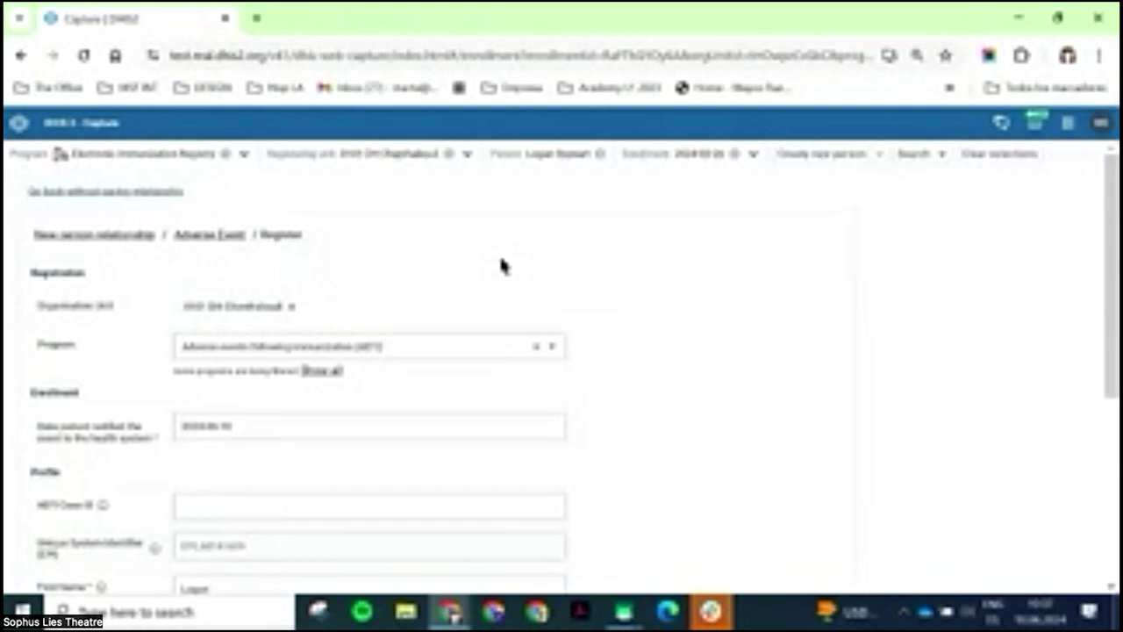
pyautogui.scroll(-3, 249, 296)
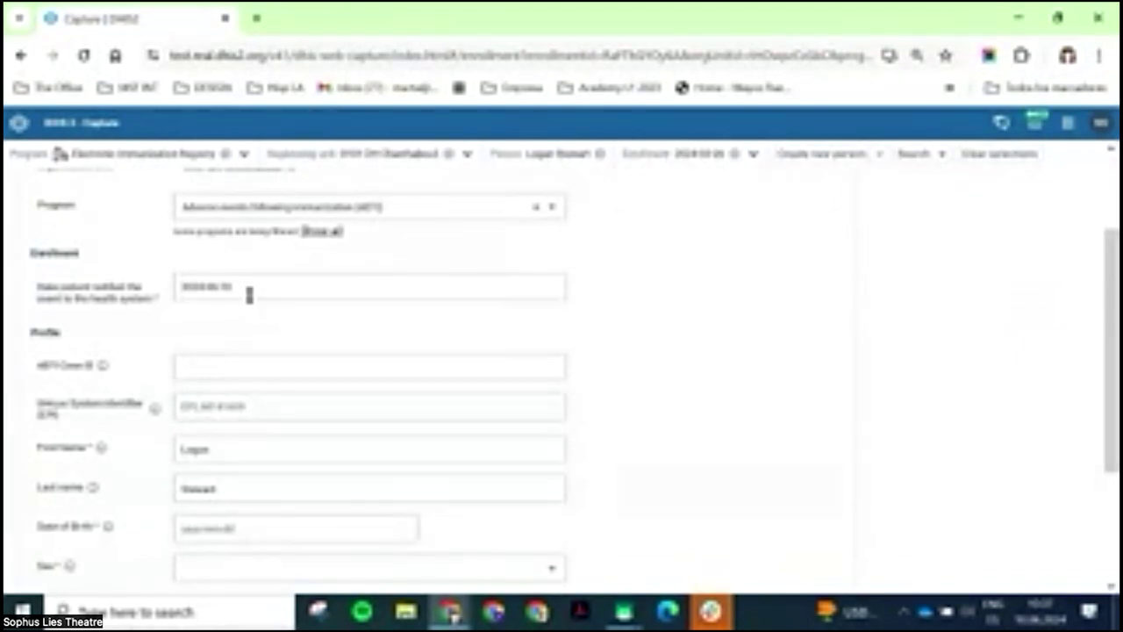
pyautogui.scroll(-3, 249, 295)
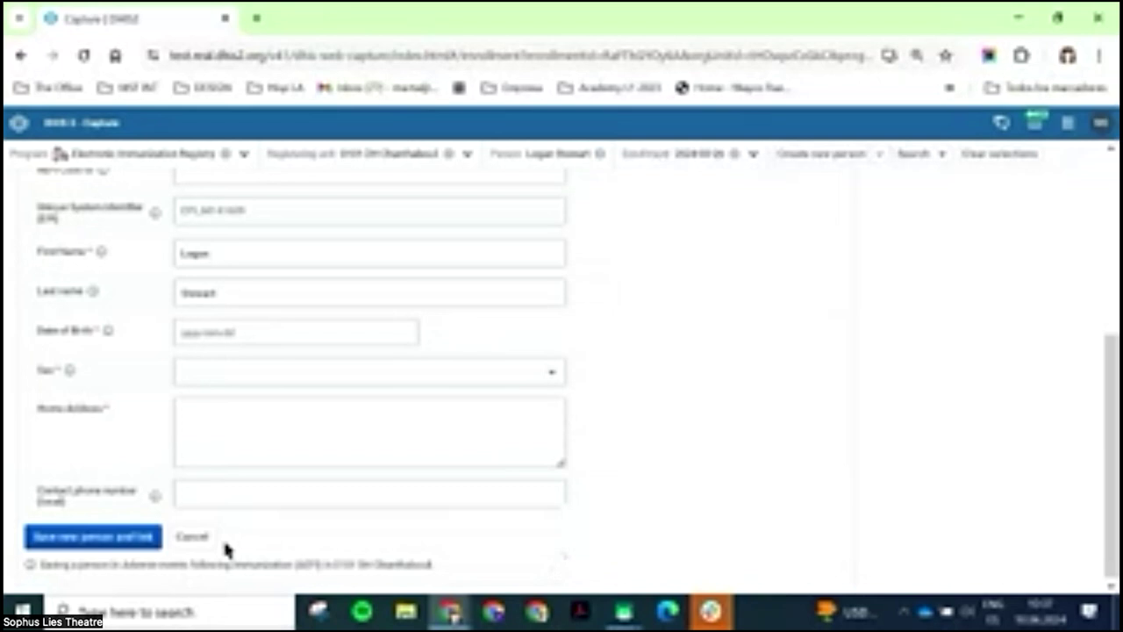
pyautogui.click(193, 537)
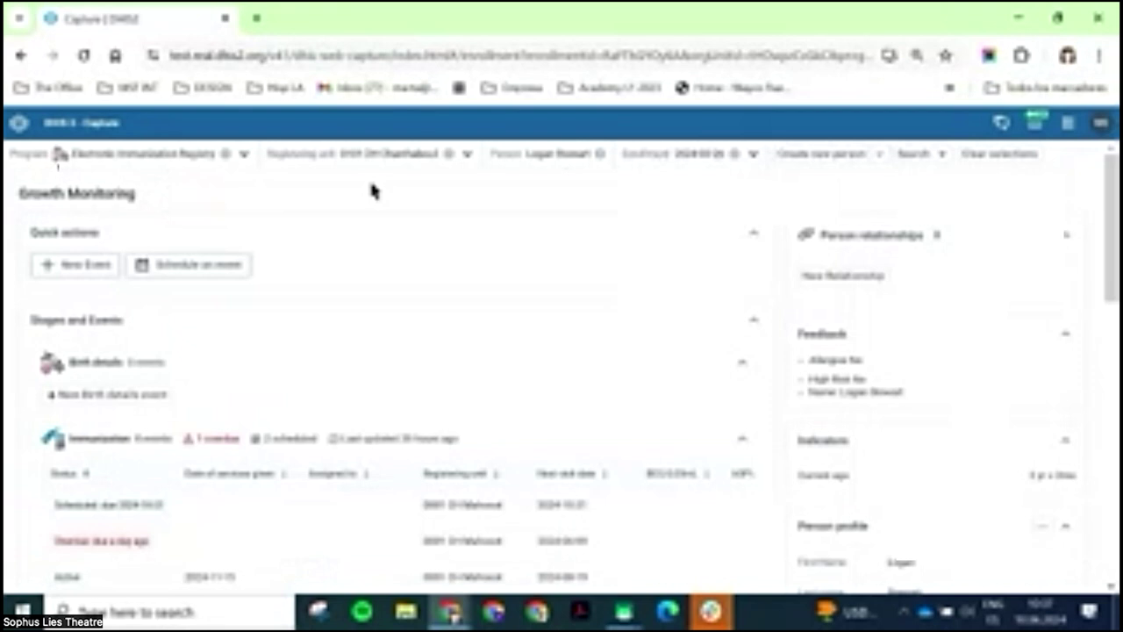
# Leave the enrollment and open the Electronic Immunization Registry working list for the registering unit 0001 CH Mahosot.
pyautogui.click(132, 154)
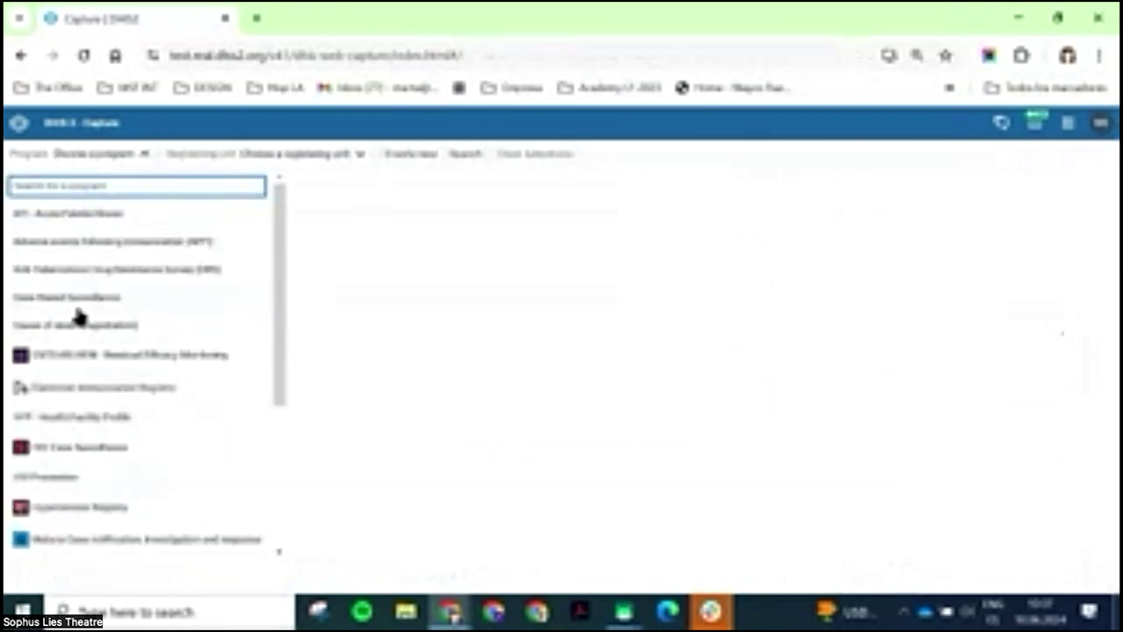
pyautogui.click(99, 377)
pyautogui.click(459, 155)
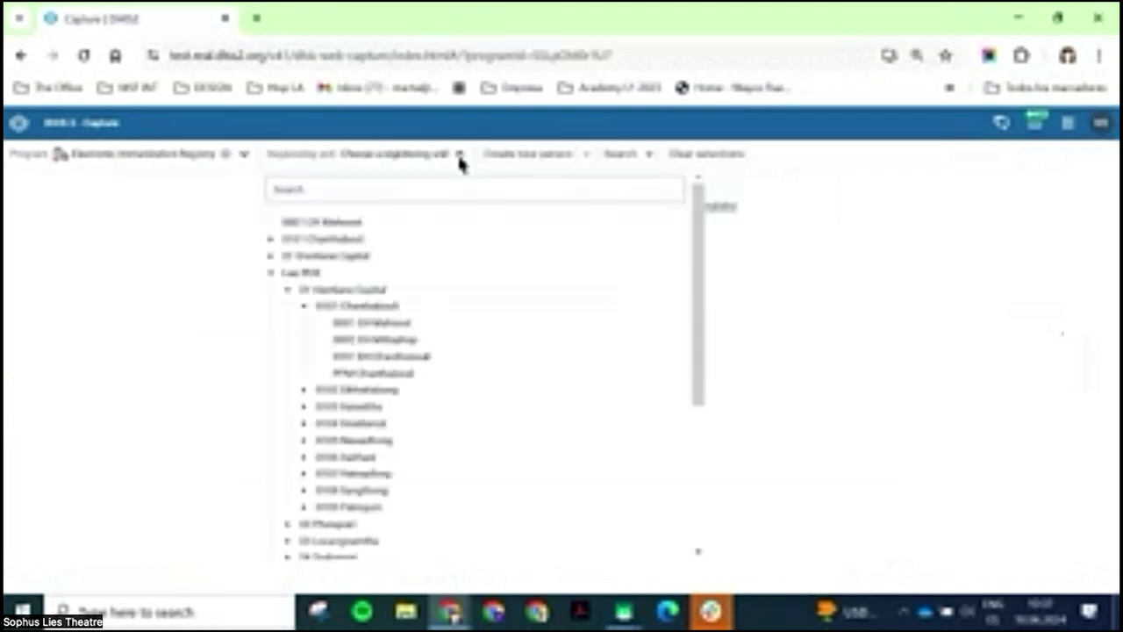
pyautogui.click(392, 323)
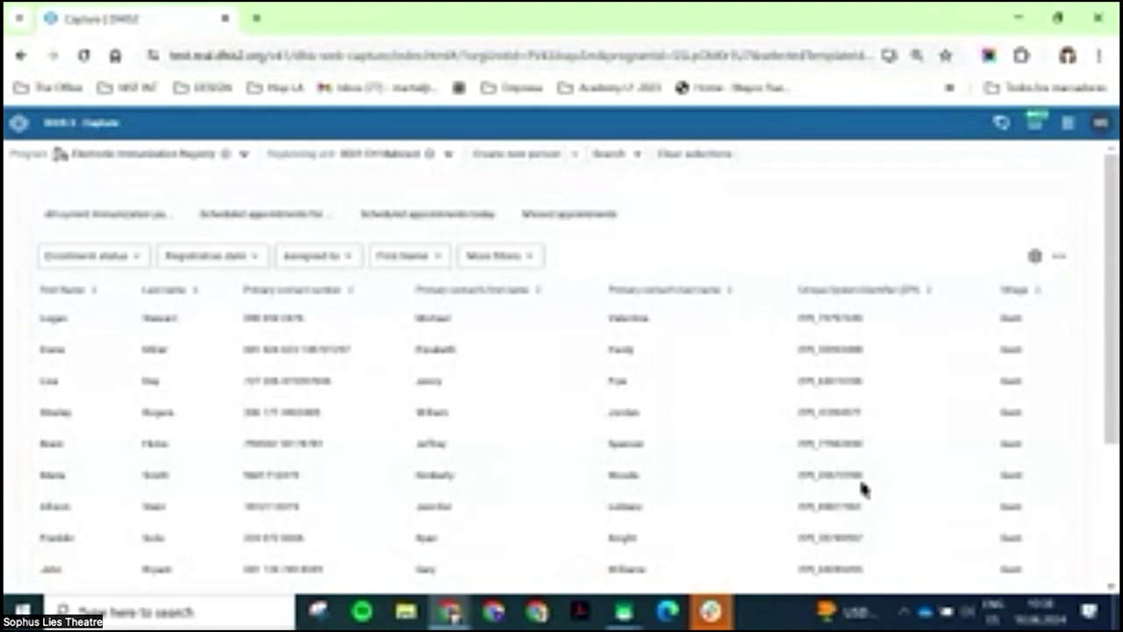
# Preview the two scheduled appointments views and filter the working list by the Immunization program stage.
pyautogui.click(266, 216)
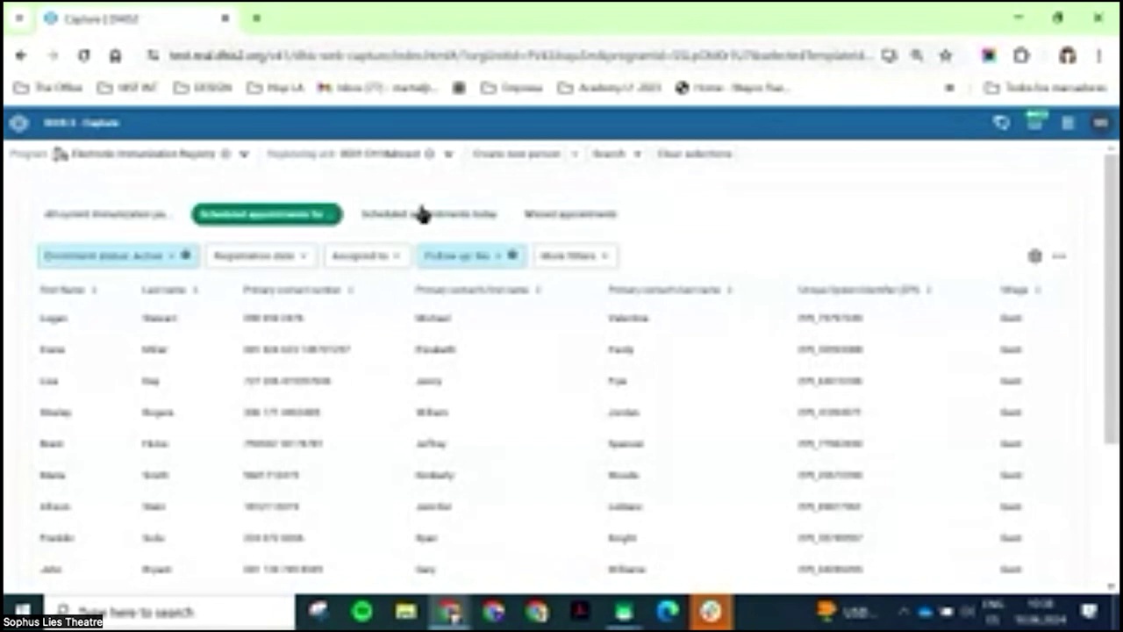
pyautogui.click(413, 217)
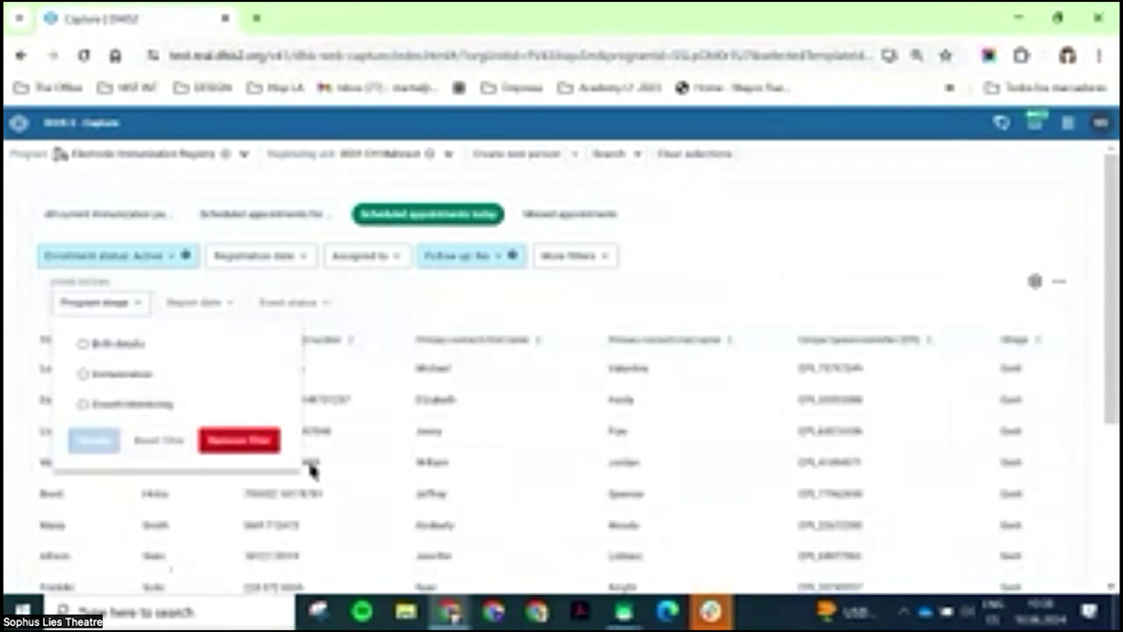
pyautogui.click(114, 376)
pyautogui.click(87, 445)
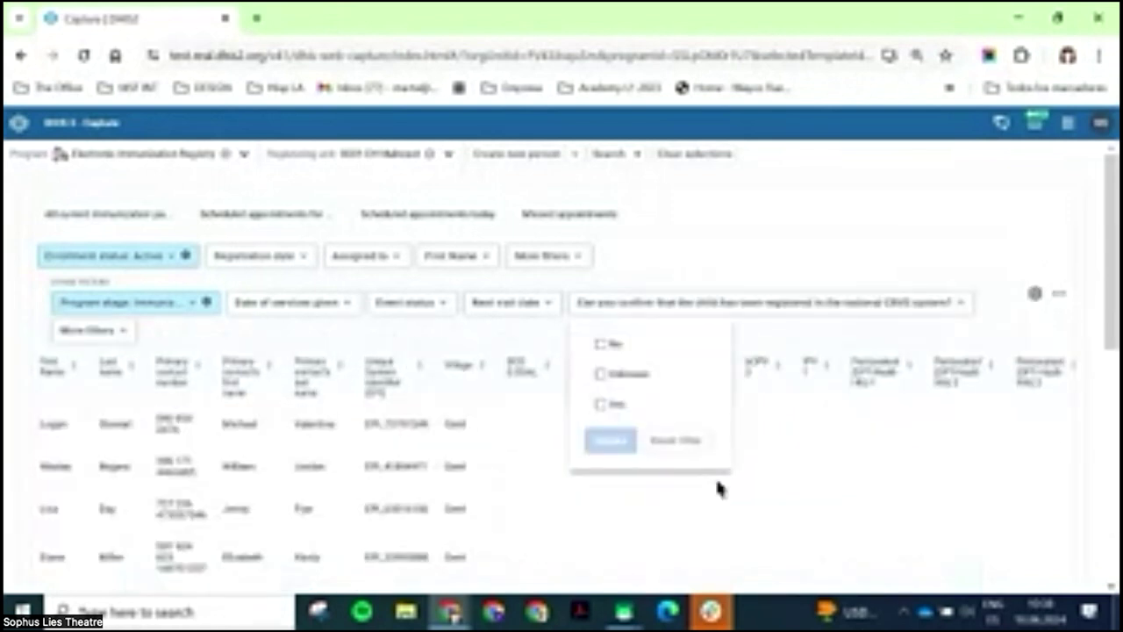
# Filter the list by the national CRVS registration question with the answers No and Unknown.
pyautogui.click(600, 370)
pyautogui.click(610, 439)
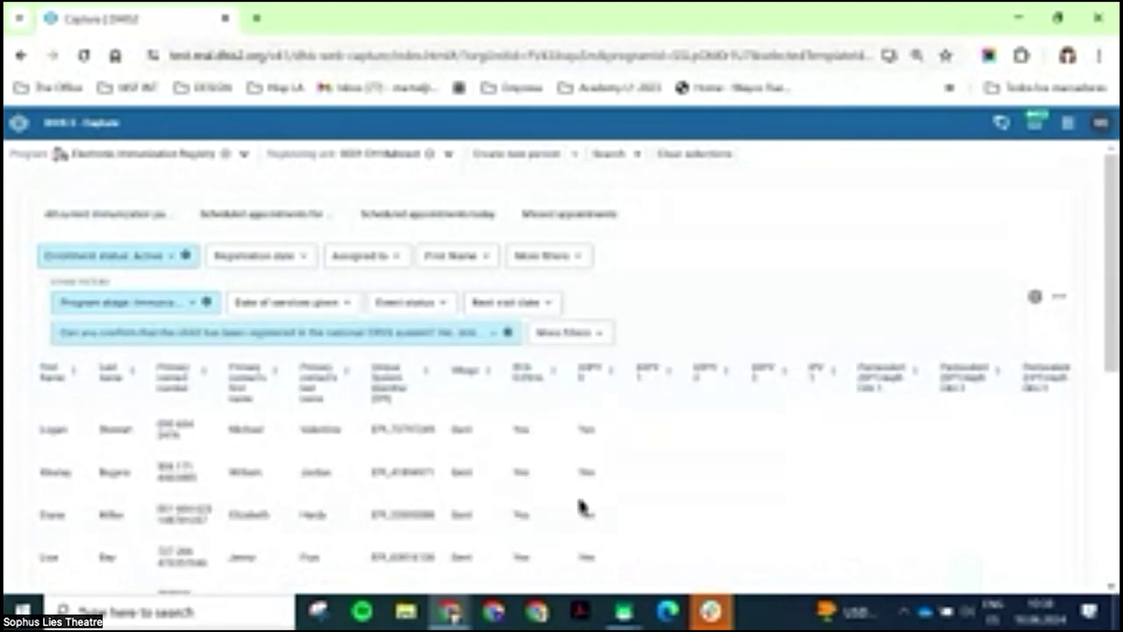
pyautogui.scroll(-1, 471, 276)
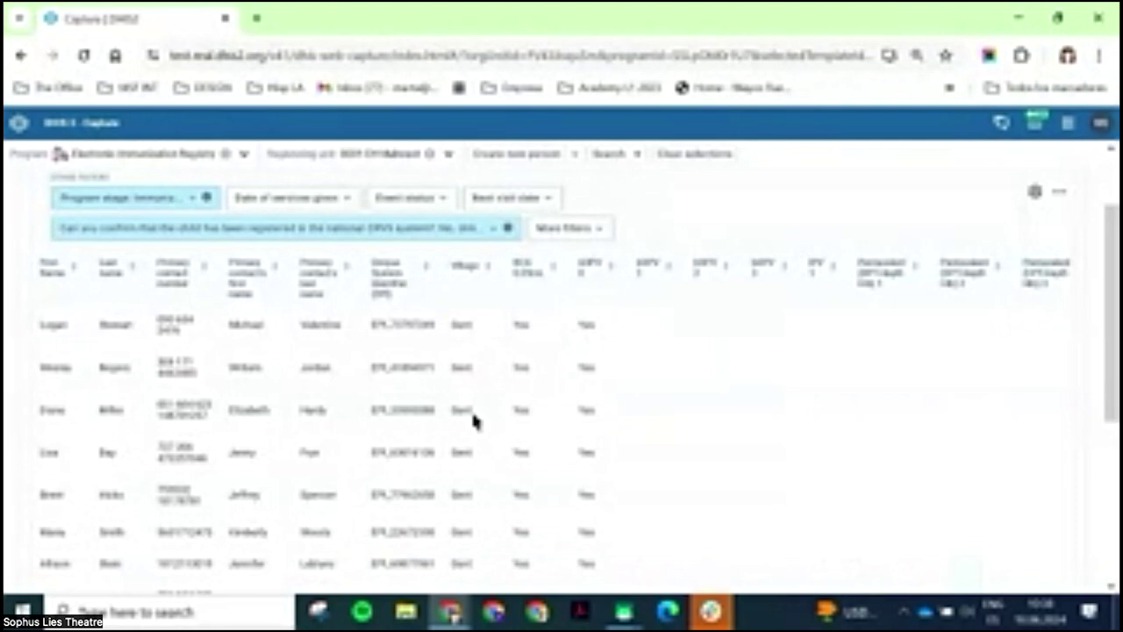
# Check the selectable table columns and save the filtered list as a view named CRVS Needed.
pyautogui.click(1035, 191)
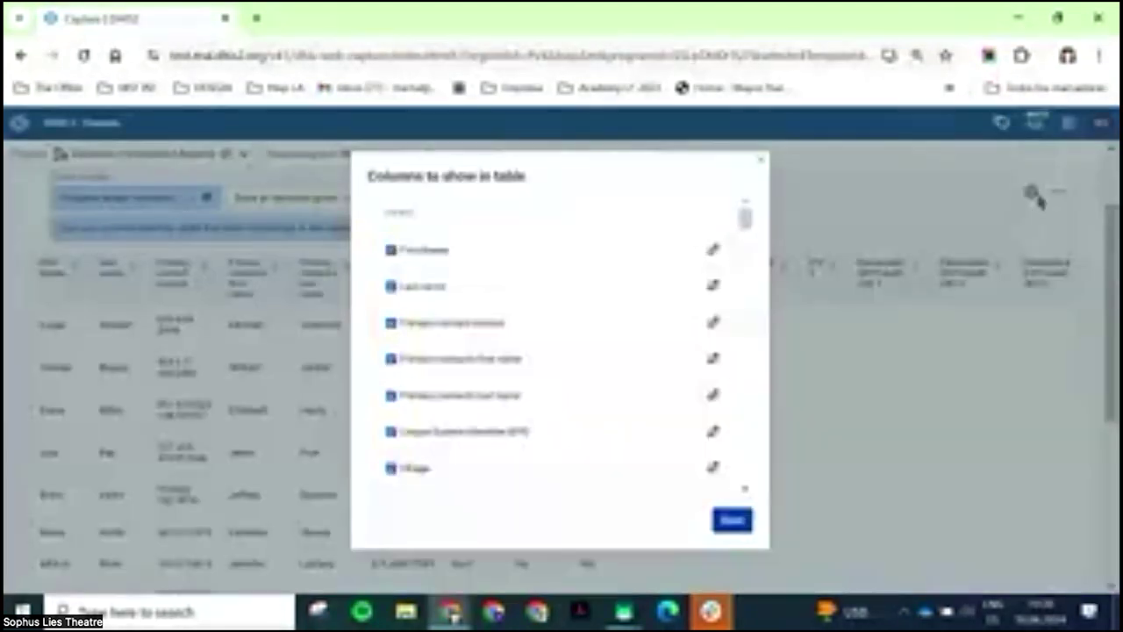
pyautogui.click(1038, 200)
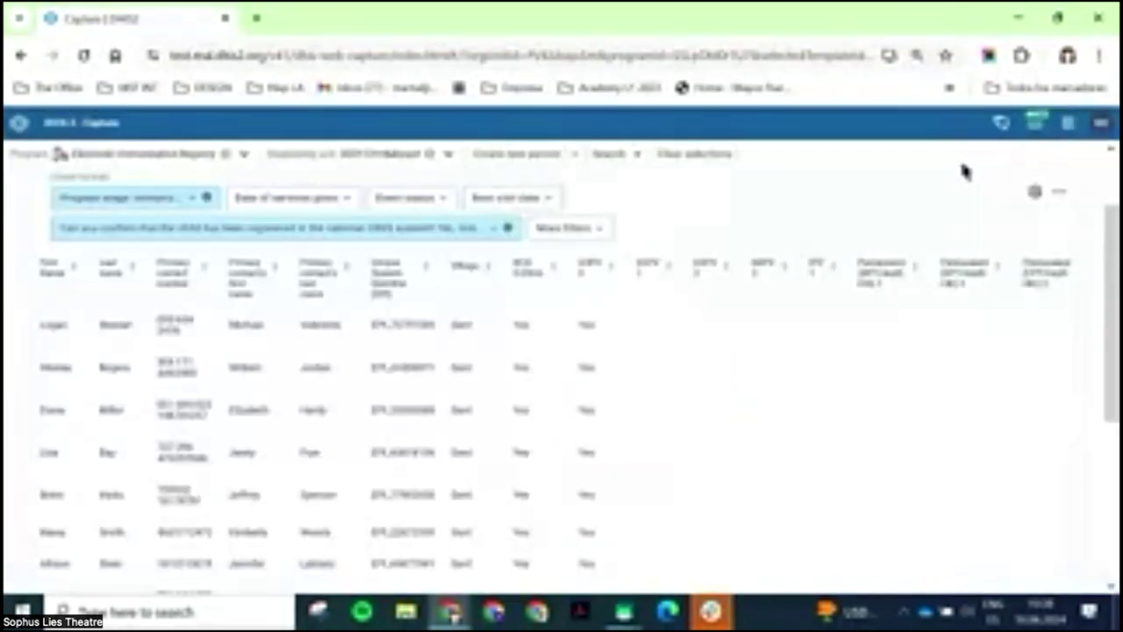
pyautogui.click(1058, 195)
pyautogui.write('HRVS Results')
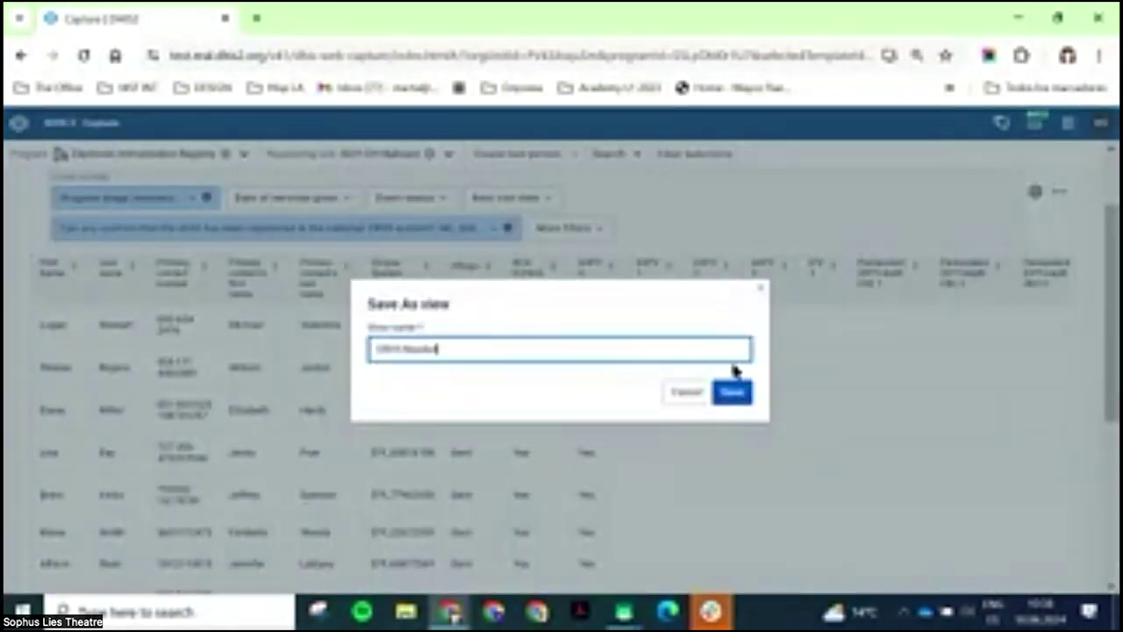
pyautogui.click(733, 391)
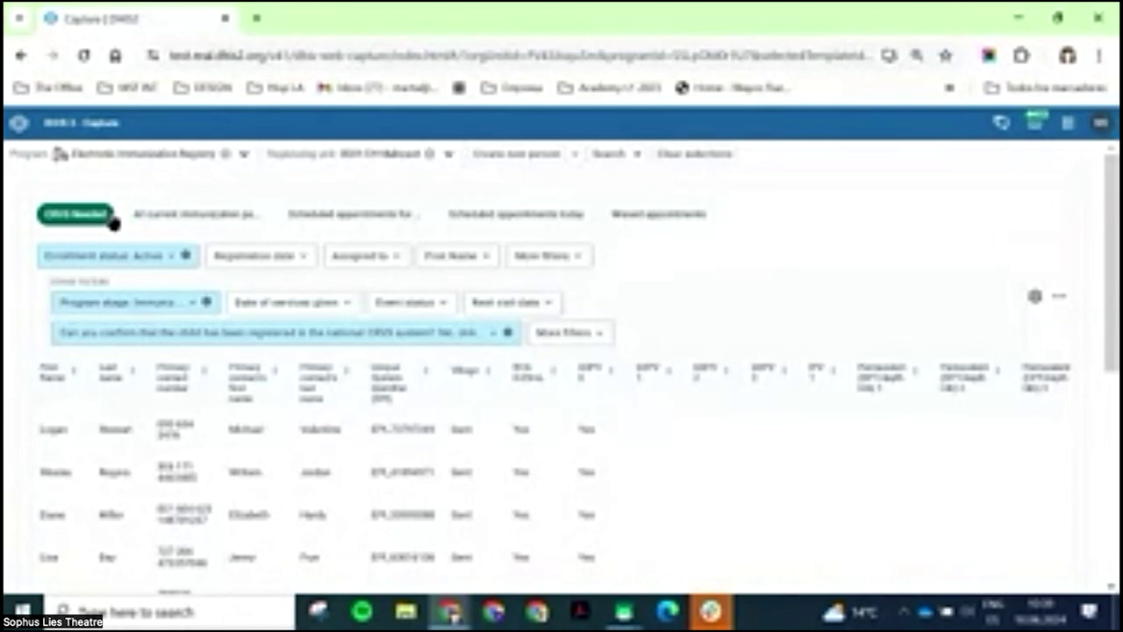
# View the sharing and access settings of the CRVS Needed view and close them.
pyautogui.click(1059, 296)
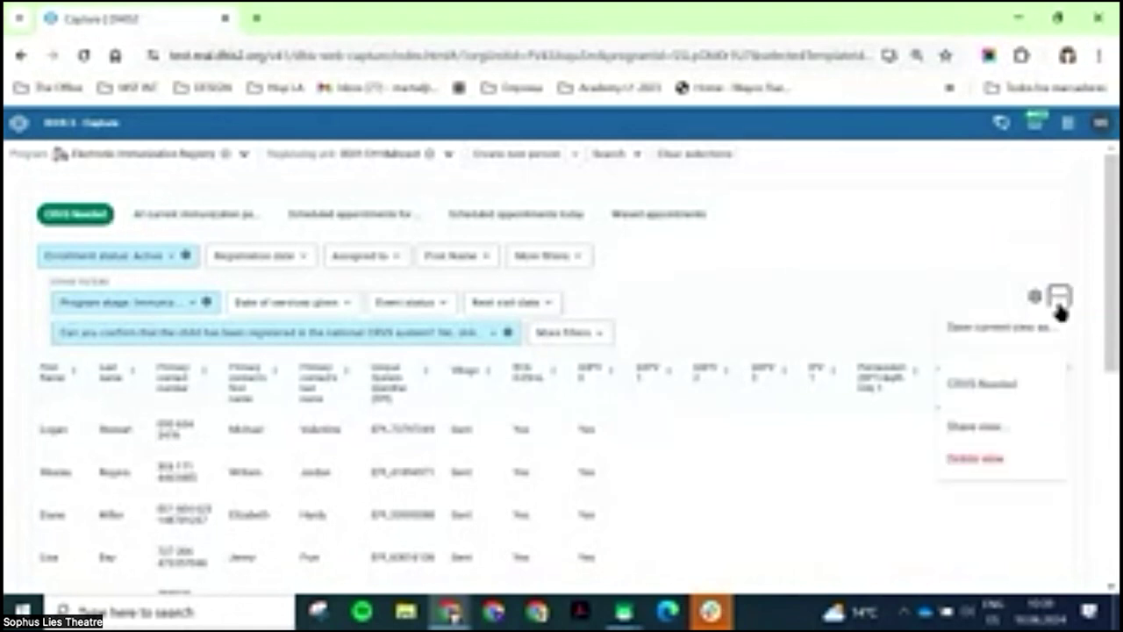
pyautogui.click(977, 427)
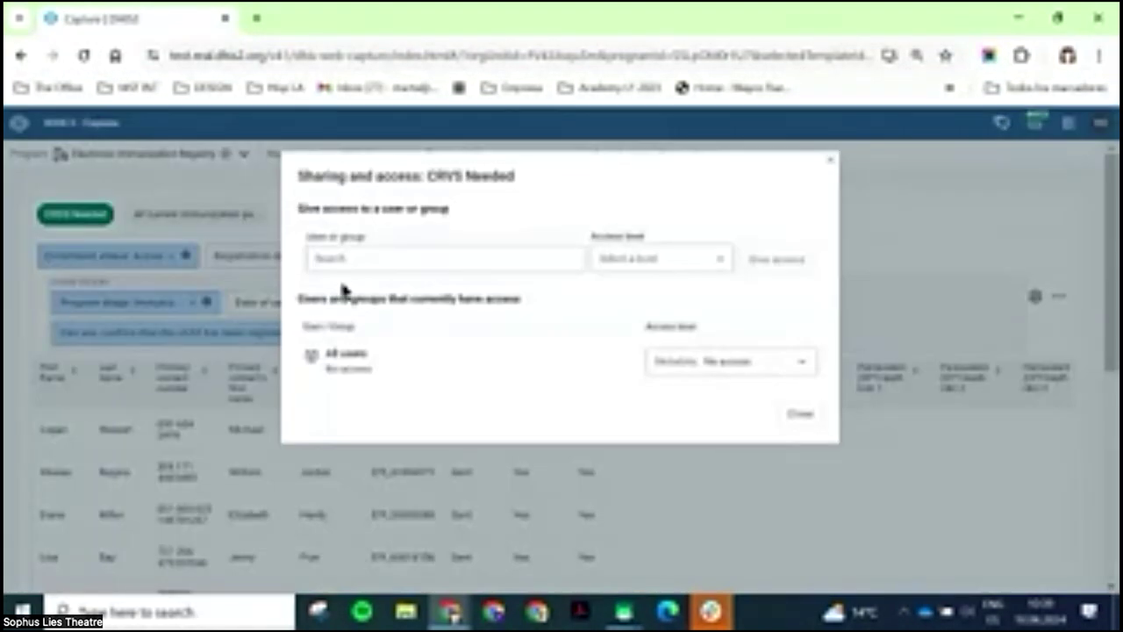
pyautogui.click(834, 163)
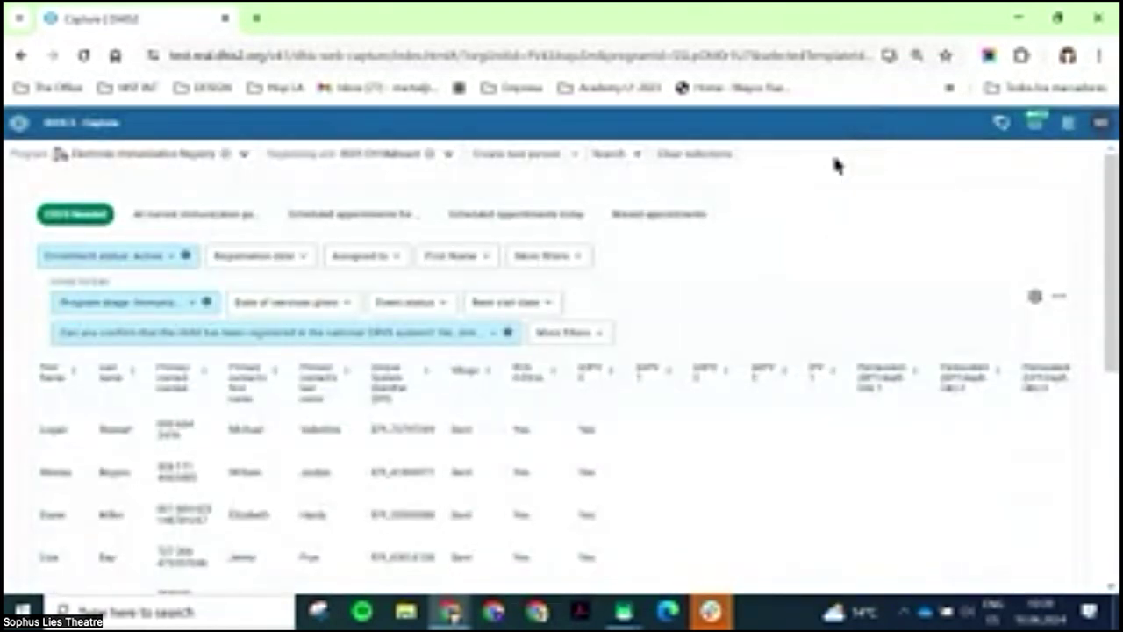
# Filter the list to enrollments assigned to Me and remove the CRVS question and Immunization program stage filters.
pyautogui.click(397, 258)
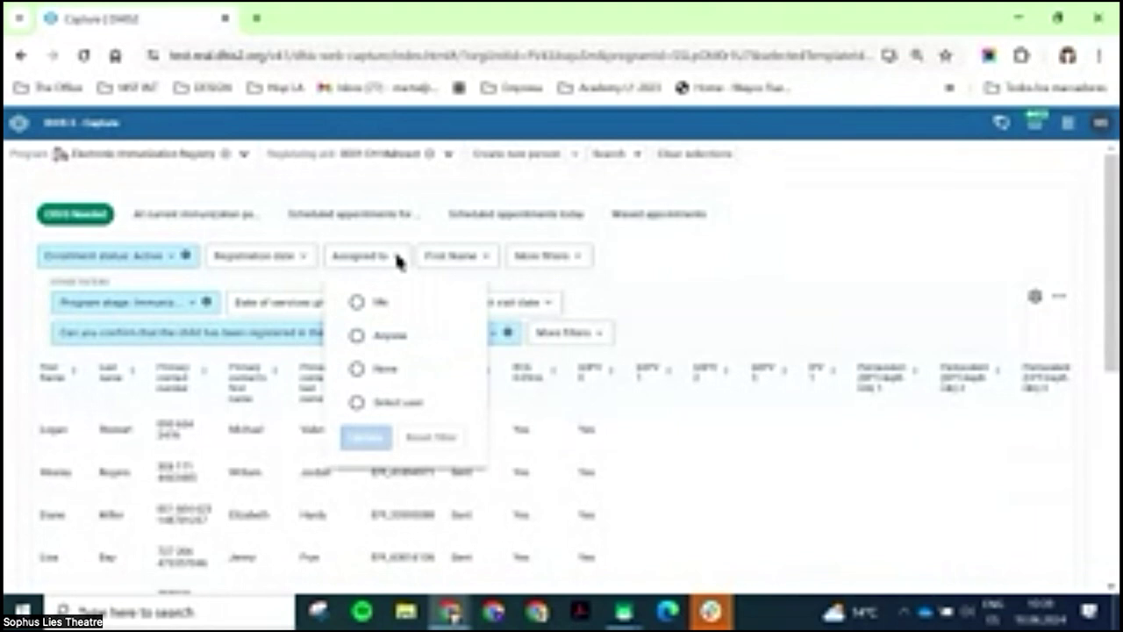
pyautogui.click(356, 302)
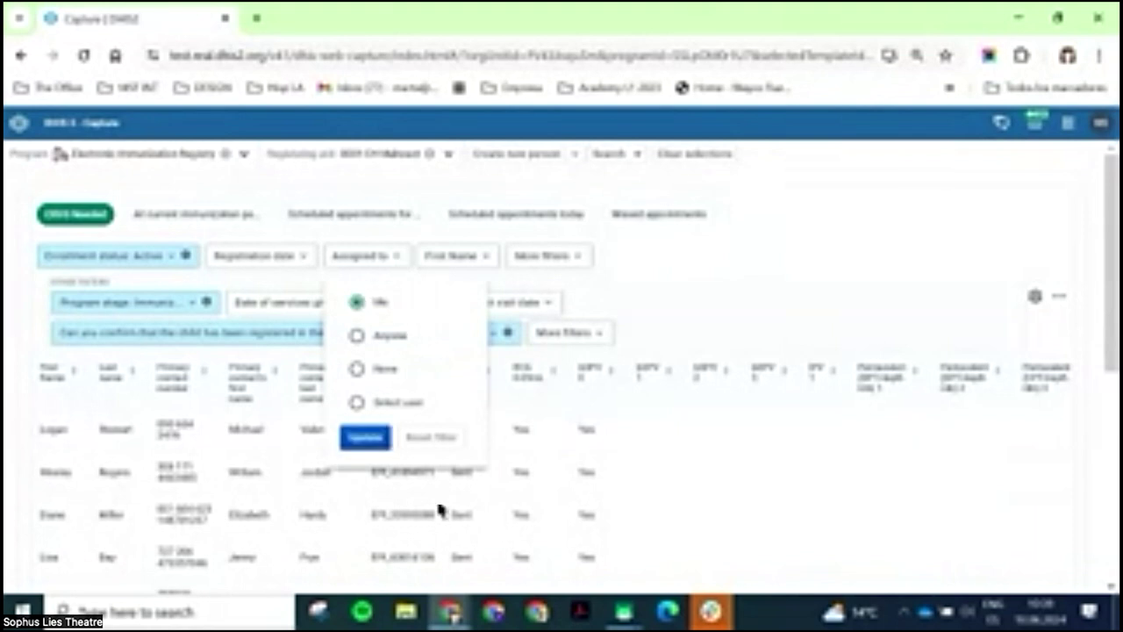
pyautogui.click(365, 439)
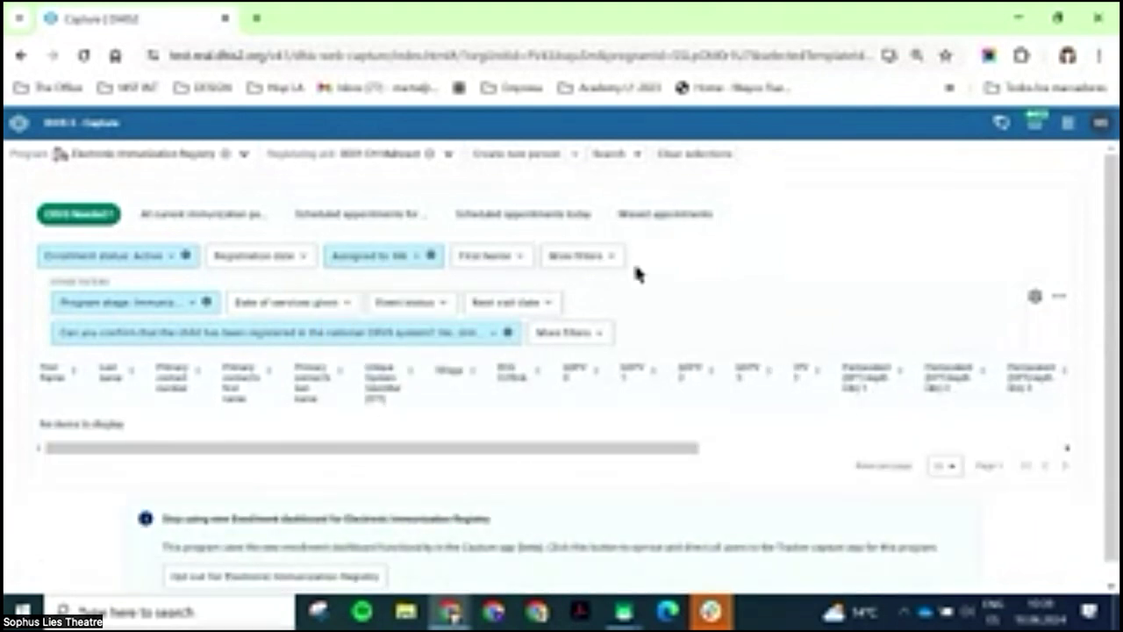
pyautogui.click(507, 333)
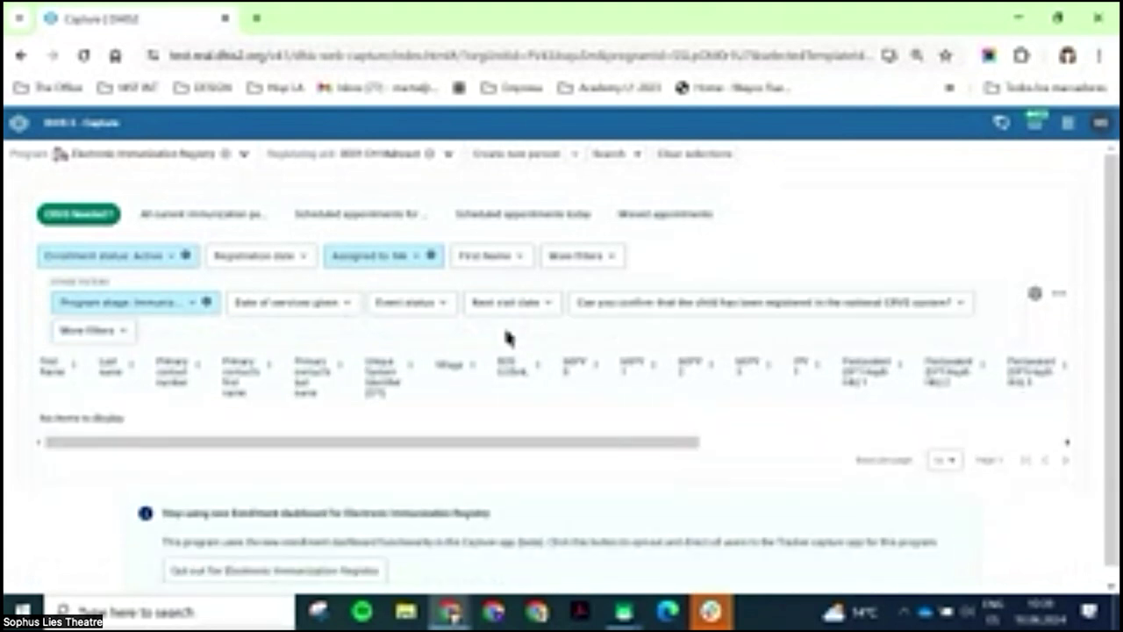
pyautogui.click(206, 302)
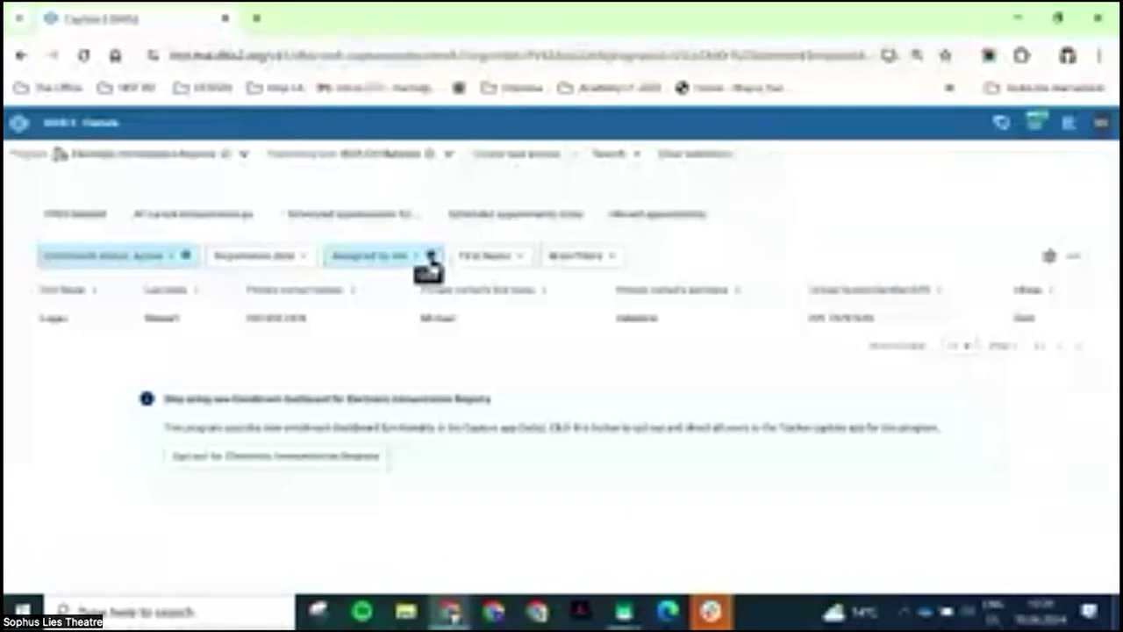
# View the options for downloading the list data with the current filters and close the dialog.
pyautogui.click(1075, 255)
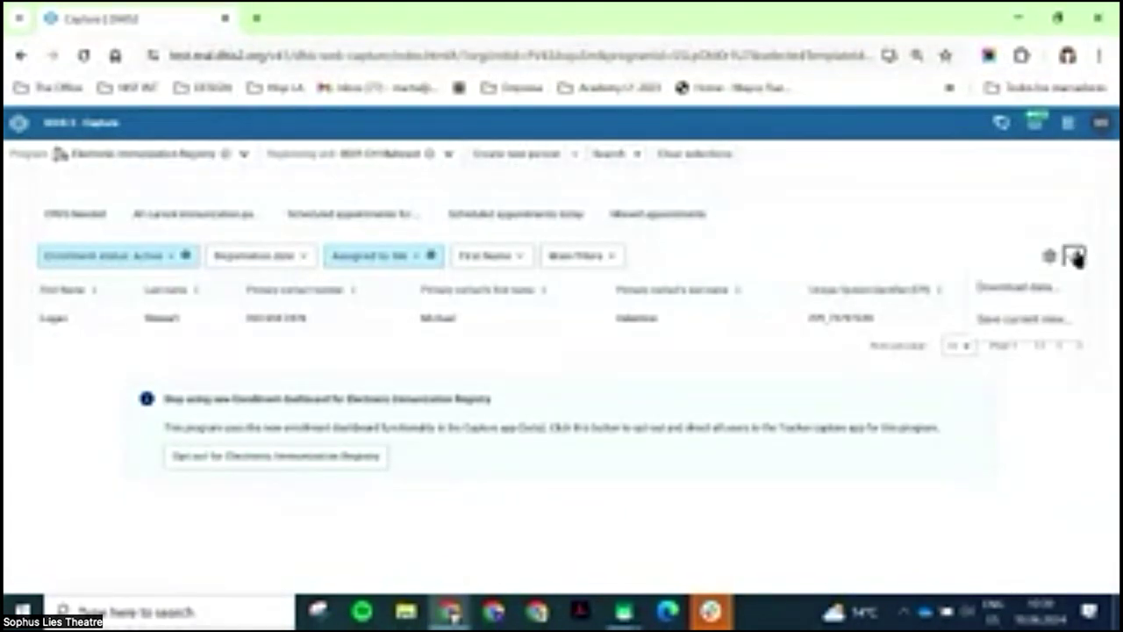
pyautogui.click(1030, 291)
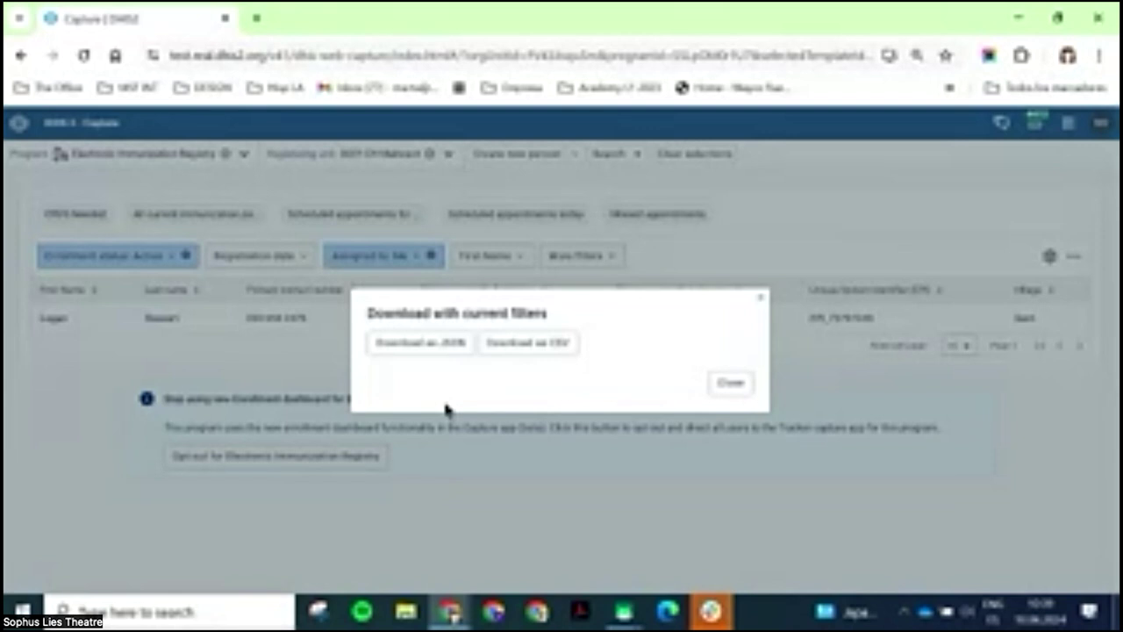
pyautogui.click(732, 386)
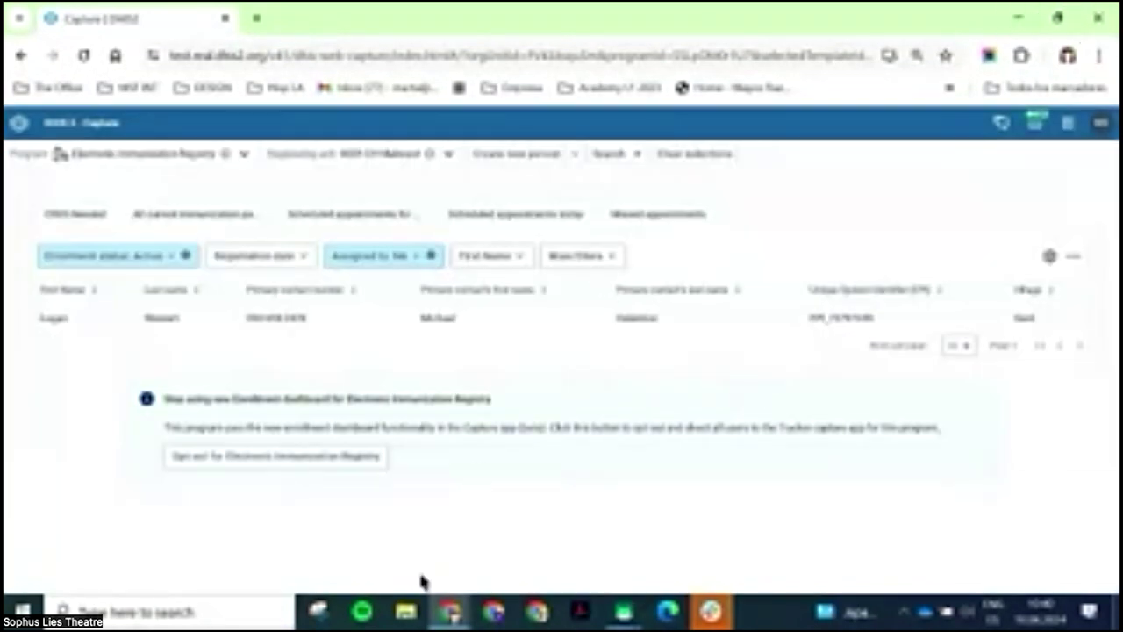
# Switch to the What's New in DHIS2 presentation in Google Slides and go to the New Changelog slide.
pyautogui.moveTo(450, 612)
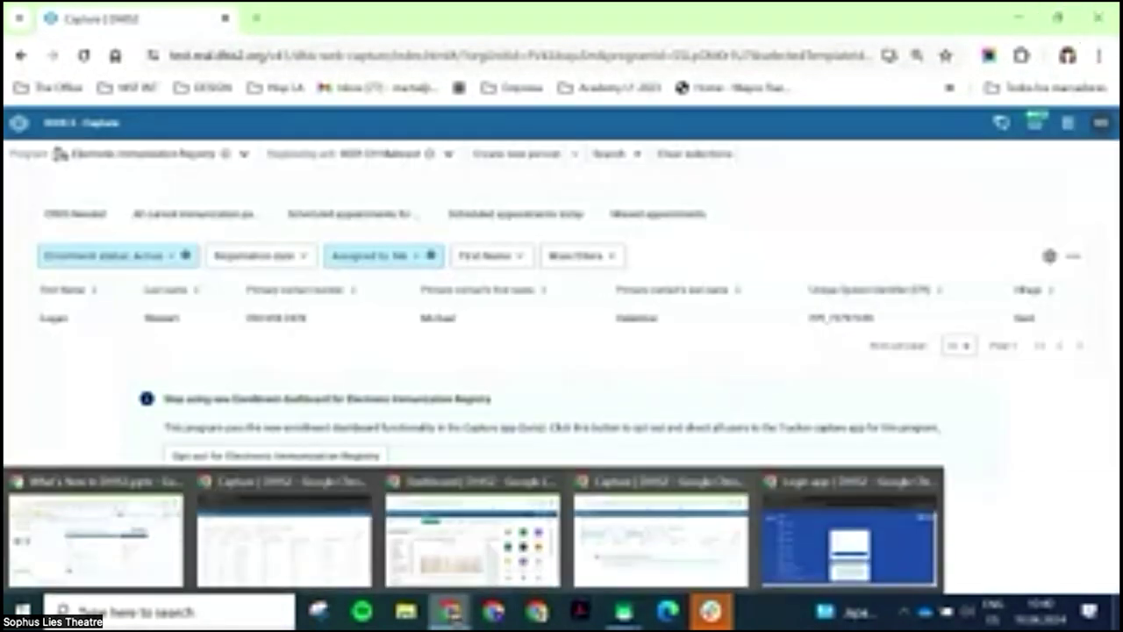
pyautogui.click(123, 540)
pyautogui.click(74, 472)
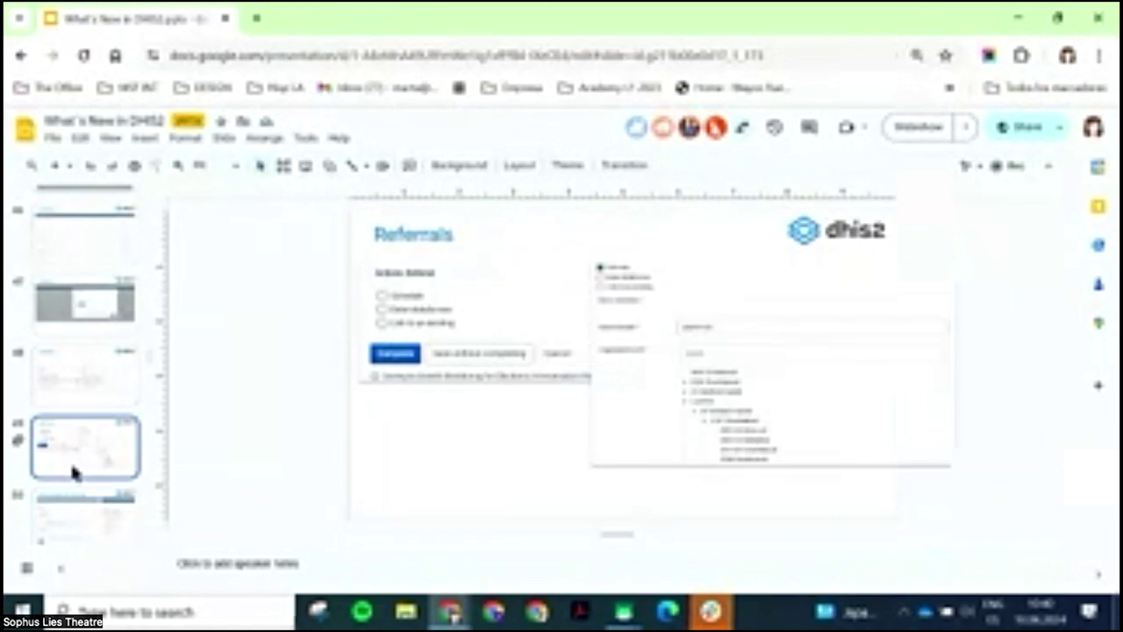
pyautogui.press('Down')
pyautogui.press('Down')
pyautogui.press('Down')
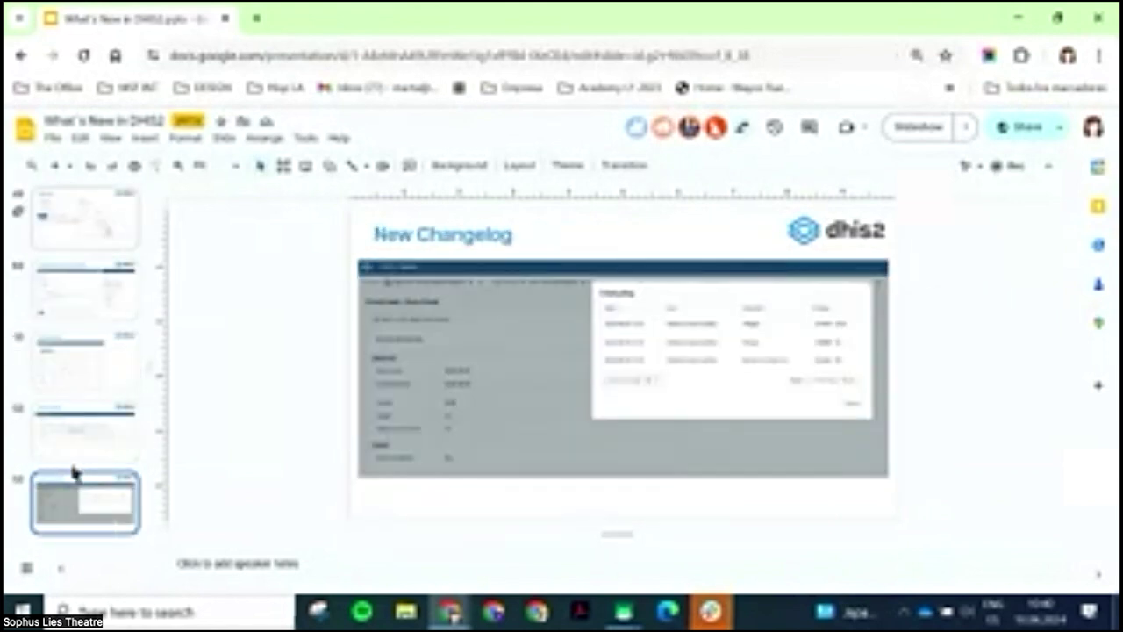
# Start the slideshow and advance to the DHIS2 Android Capture App 2.9 - 3.0 slide.
pyautogui.click(921, 132)
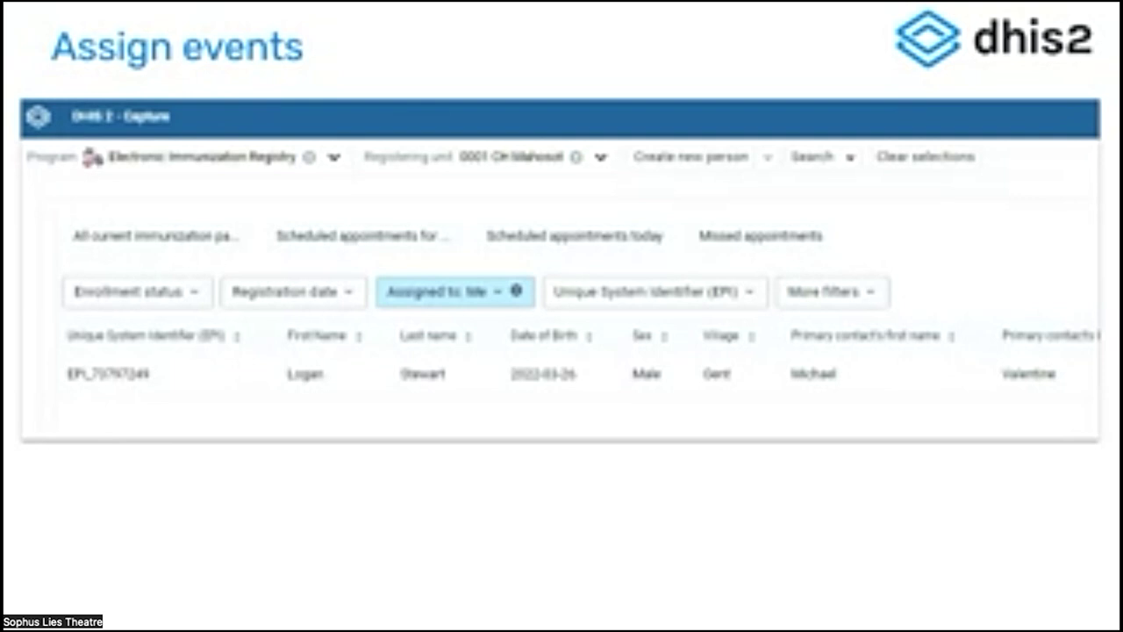
pyautogui.press('Right')
pyautogui.press('Right')
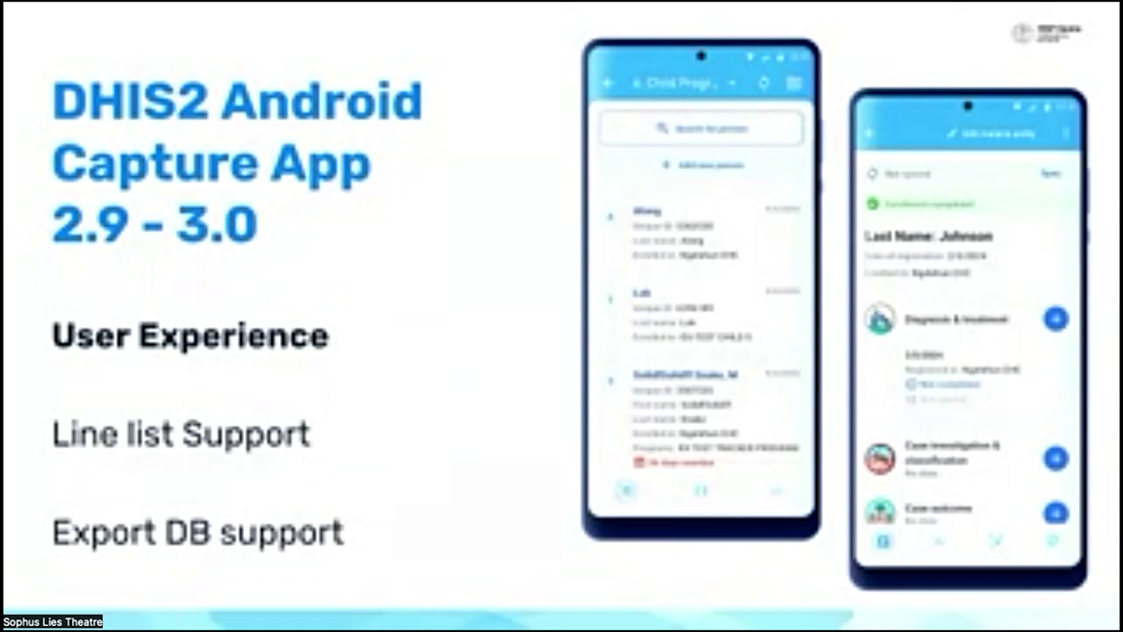
# Bring up the mirrored Android phone window over the slideshow and return to the Android Capture App slide.
pyautogui.hotkey('alt', 'Tab')
pyautogui.hotkey('alt', 'Tab')
pyautogui.hotkey('alt', 'Tab')
pyautogui.hotkey('alt', 'Tab')
pyautogui.hotkey('alt', 'Tab')
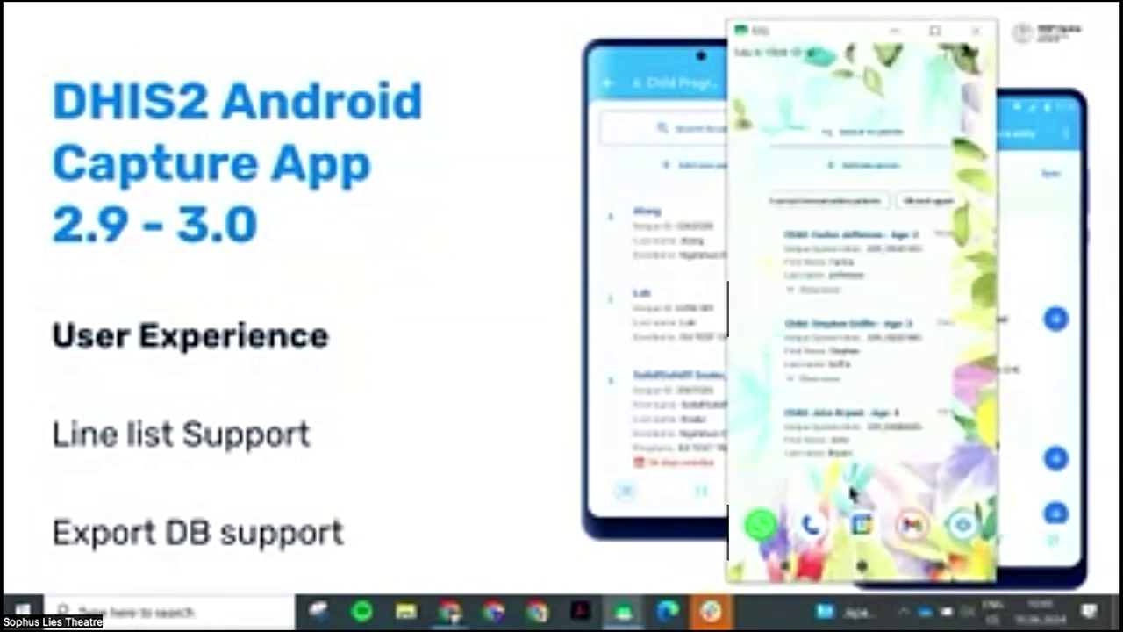
pyautogui.hotkey('alt', 'Tab')
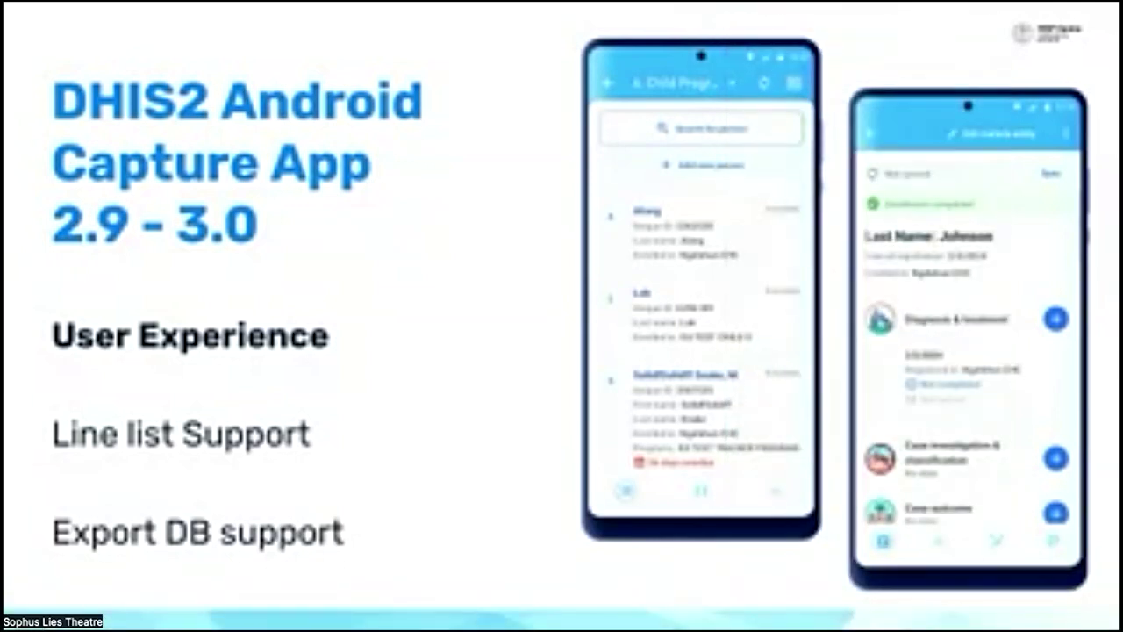
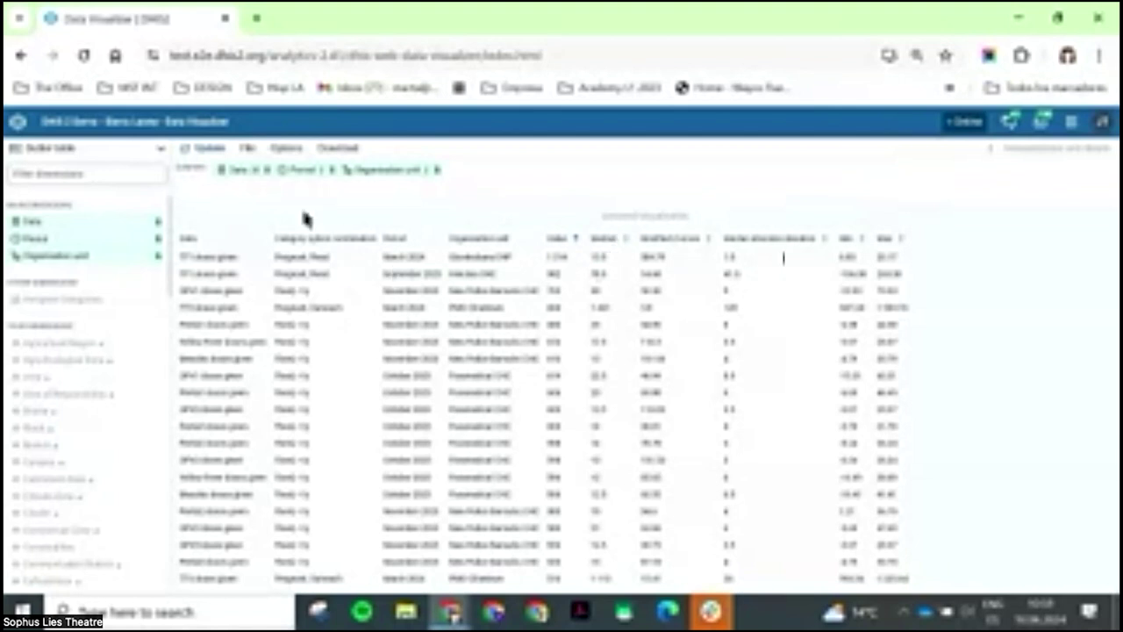
# Limit the outlier table to a maximum of 10 results in its data options and update the table.
pyautogui.click(282, 149)
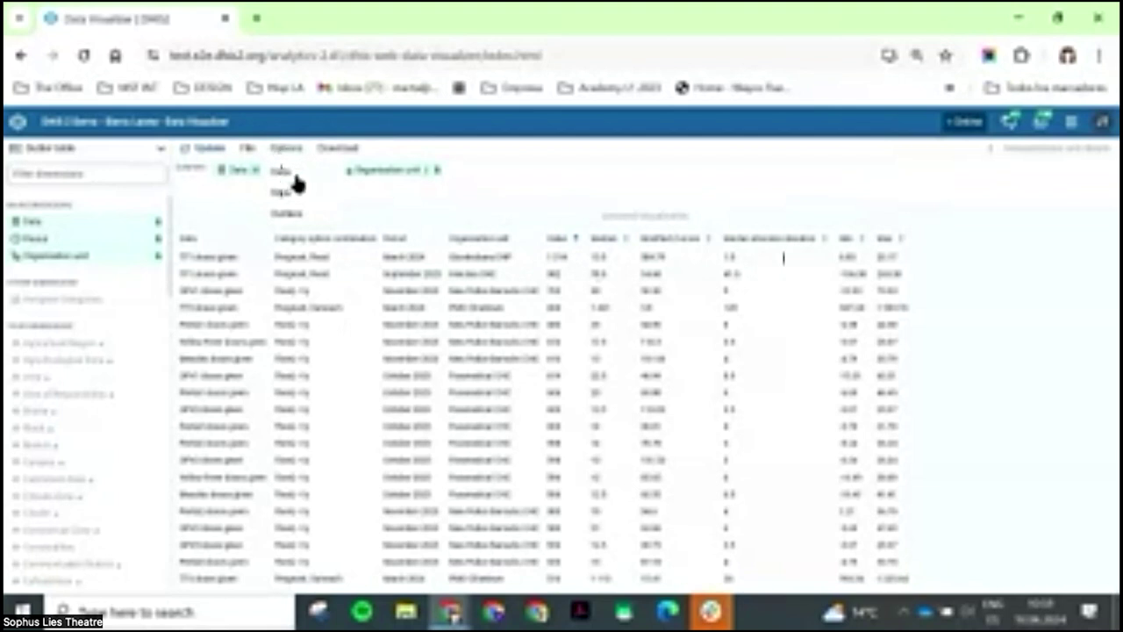
pyautogui.click(283, 170)
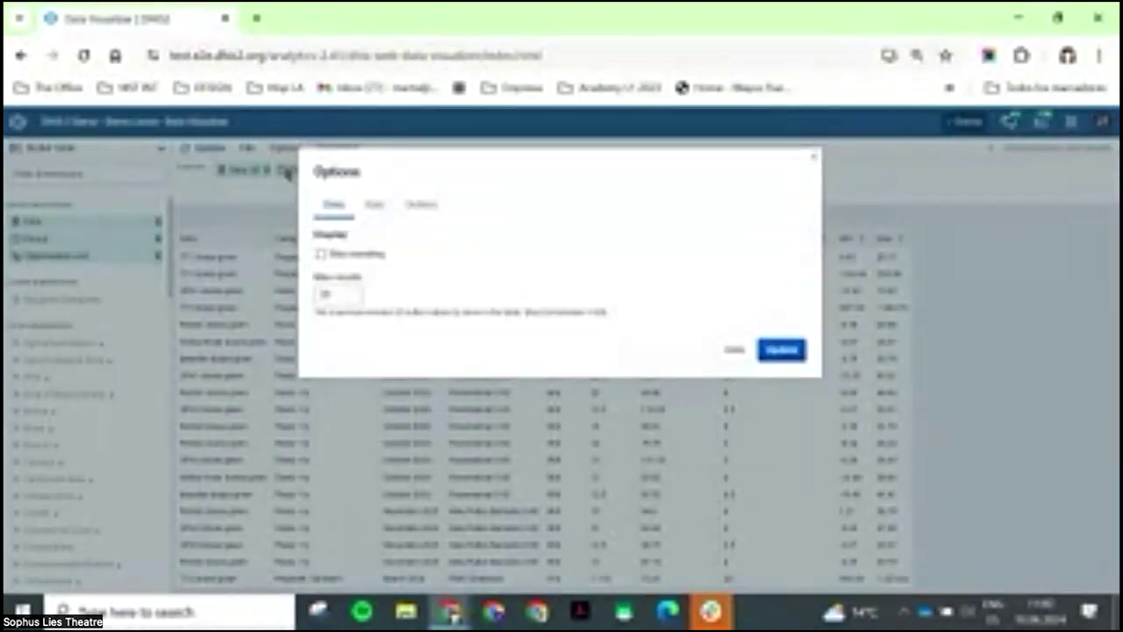
pyautogui.click(332, 293)
pyautogui.press('BackSpace')
pyautogui.press('BackSpace')
pyautogui.write('1')
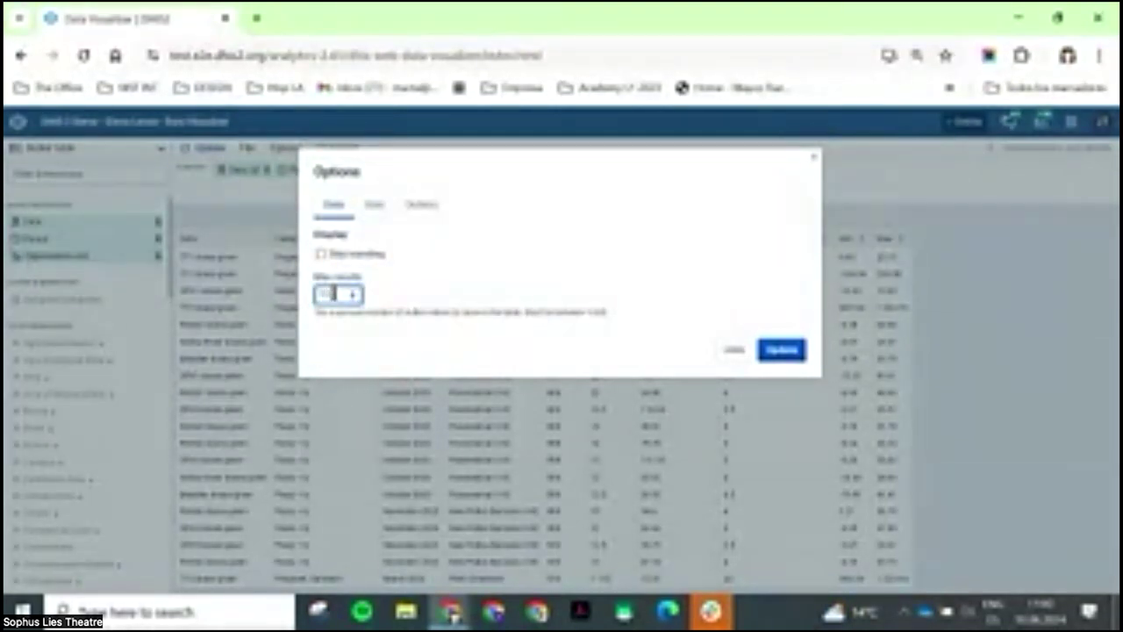
pyautogui.write('0')
pyautogui.click(789, 355)
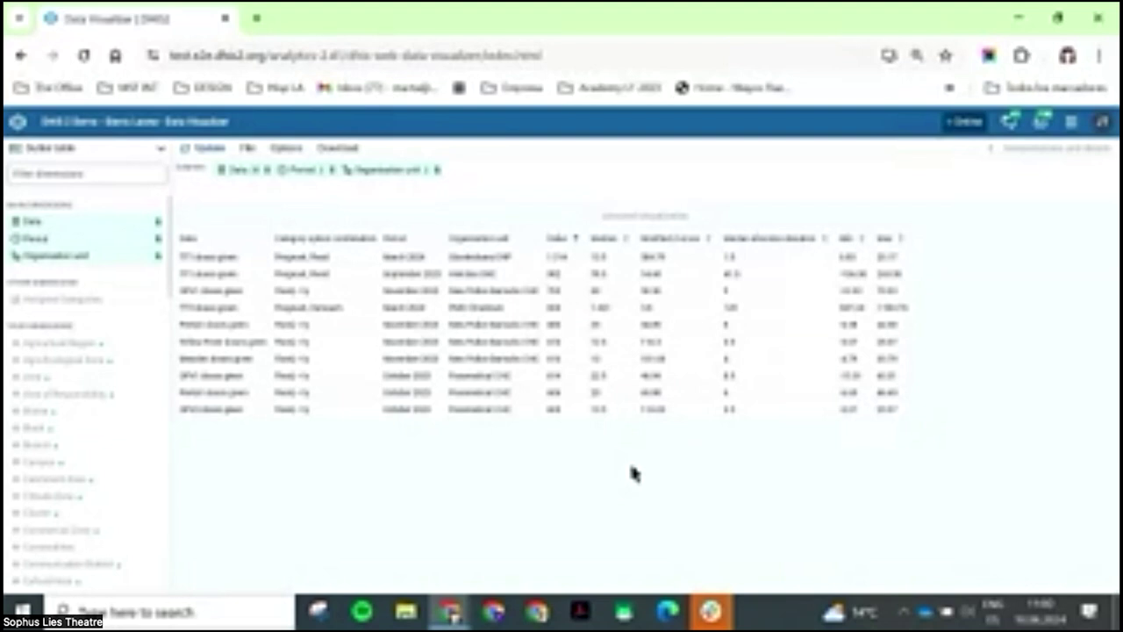
# Switch back to the What's New in DHIS2 slideshow and advance to the Tracked Entity Linelists slide.
pyautogui.hotkey('alt', 'Tab')
pyautogui.hotkey('alt', 'Tab')
pyautogui.hotkey('alt', 'Tab')
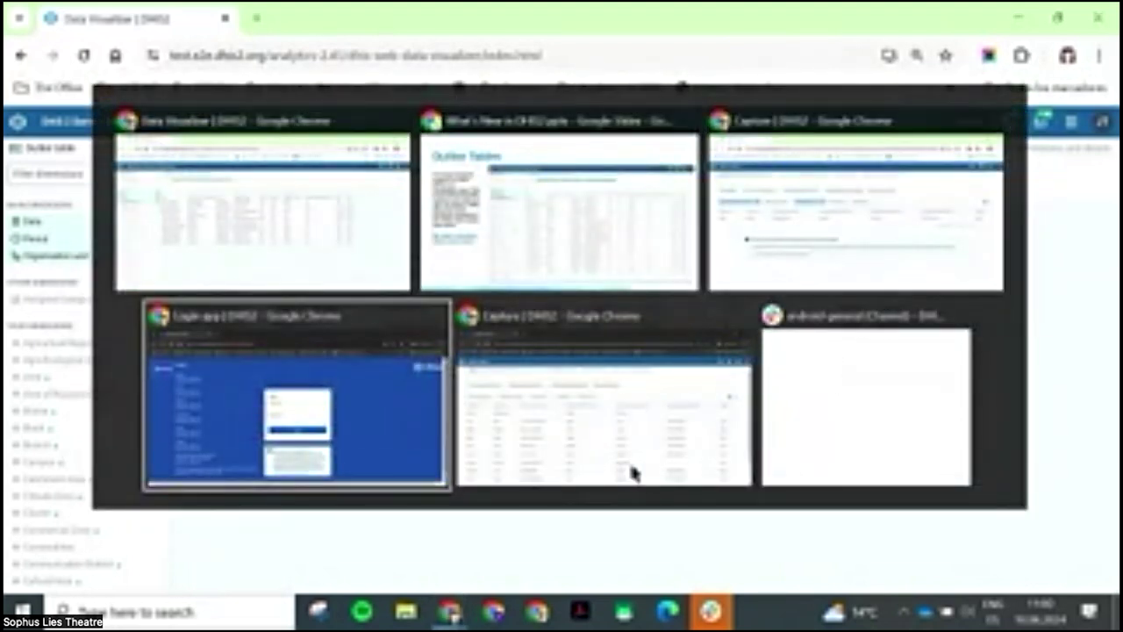
pyautogui.hotkey('alt', 'Tab')
pyautogui.hotkey('alt', 'Tab')
pyautogui.hotkey('alt', 'Tab')
pyautogui.hotkey('alt', 'Tab')
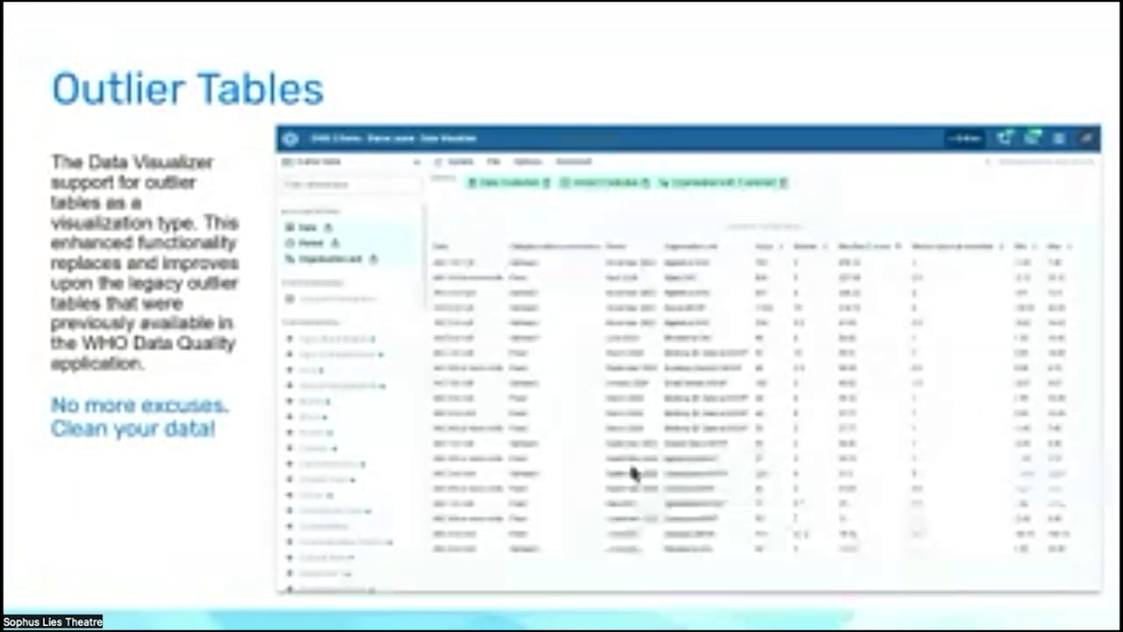
pyautogui.press('Right')
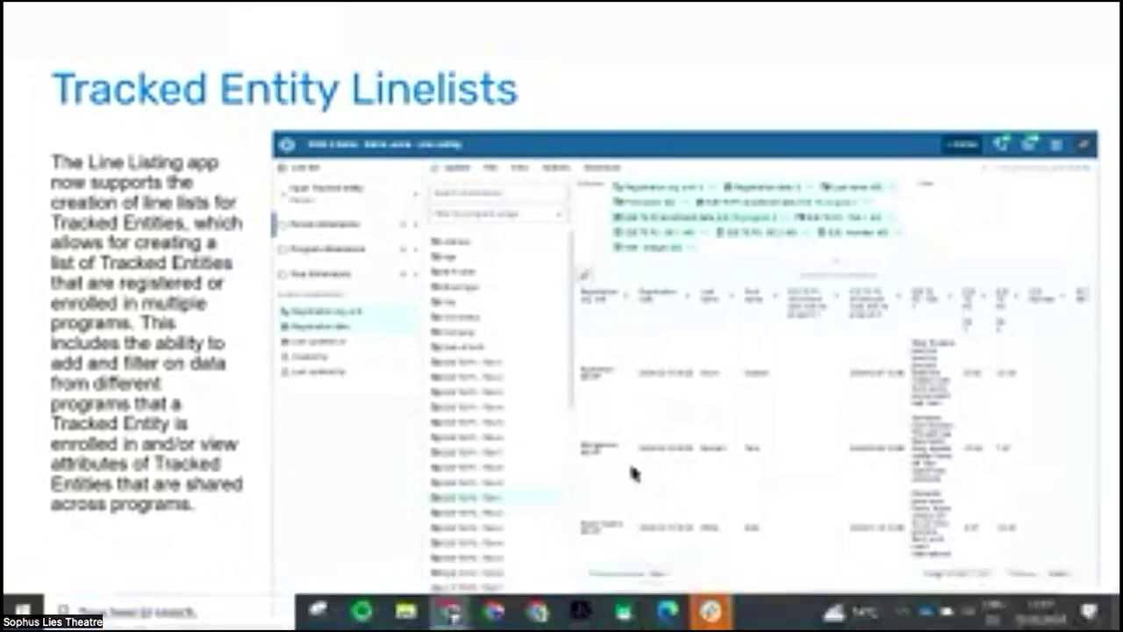
# Return to DHIS2, open the Line Listing app and set the input to tracked entities of type Person.
pyautogui.hotkey('alt', 'Tab')
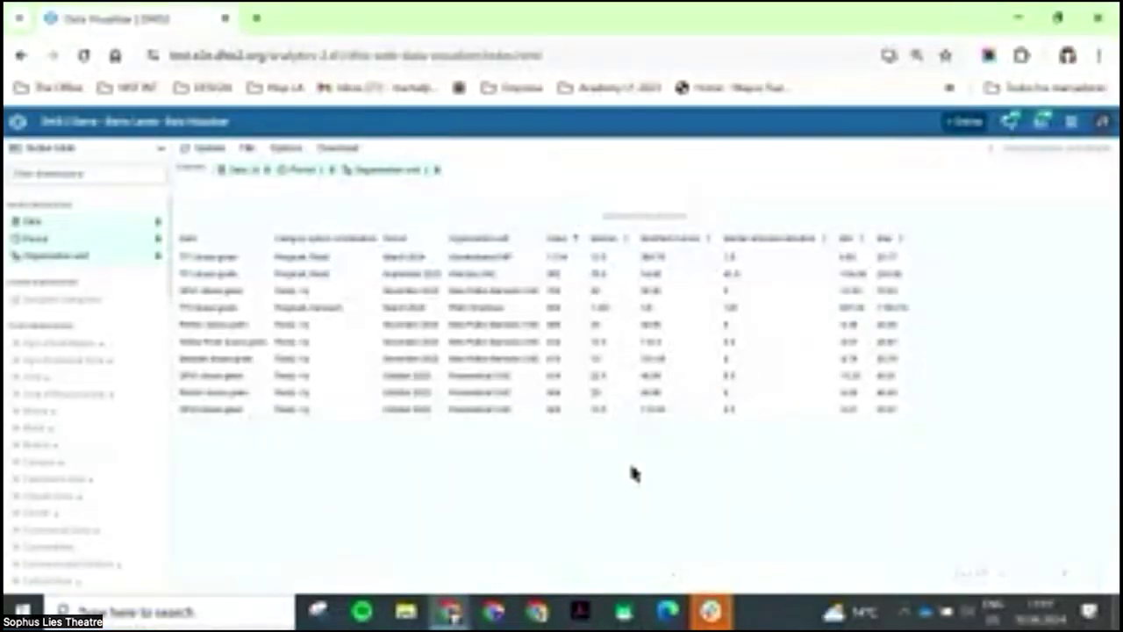
pyautogui.click(1075, 121)
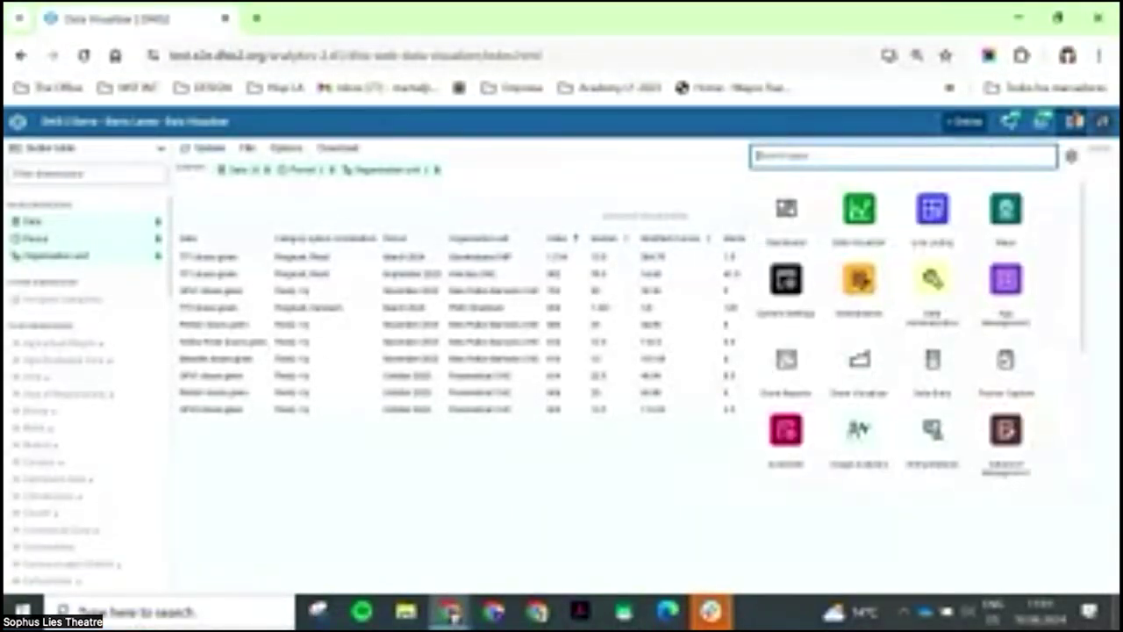
pyautogui.click(933, 224)
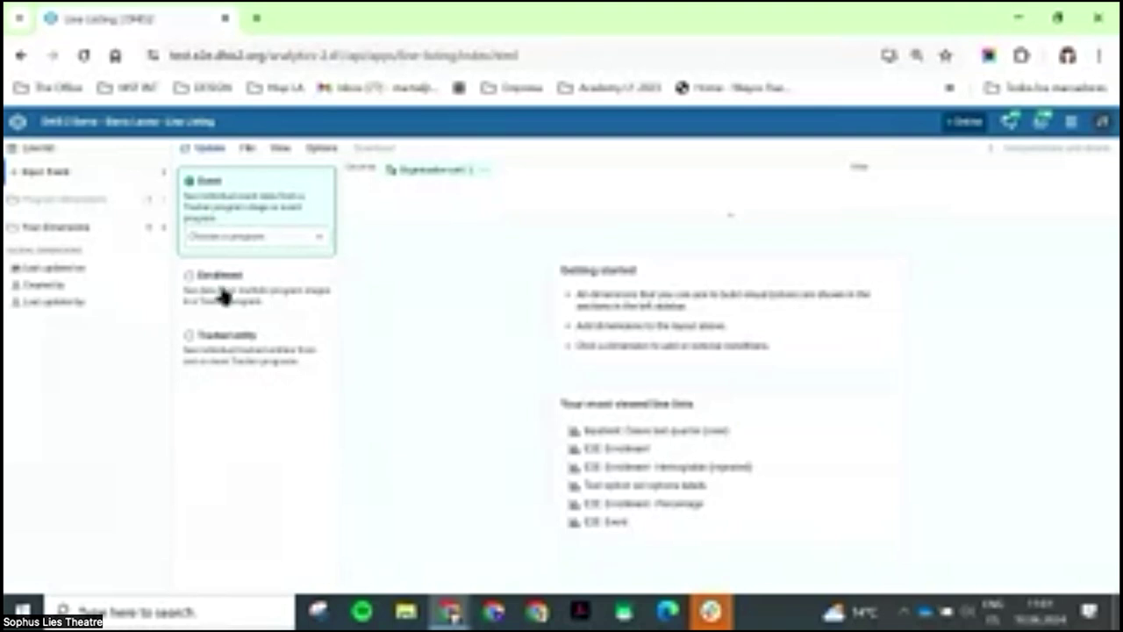
pyautogui.click(222, 349)
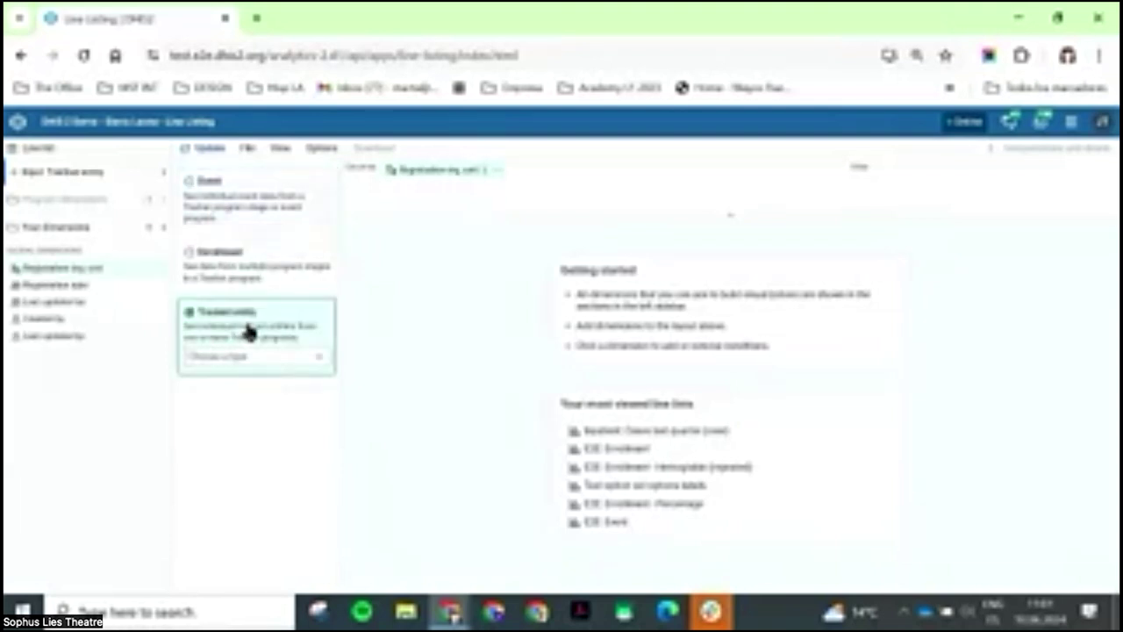
pyautogui.click(255, 364)
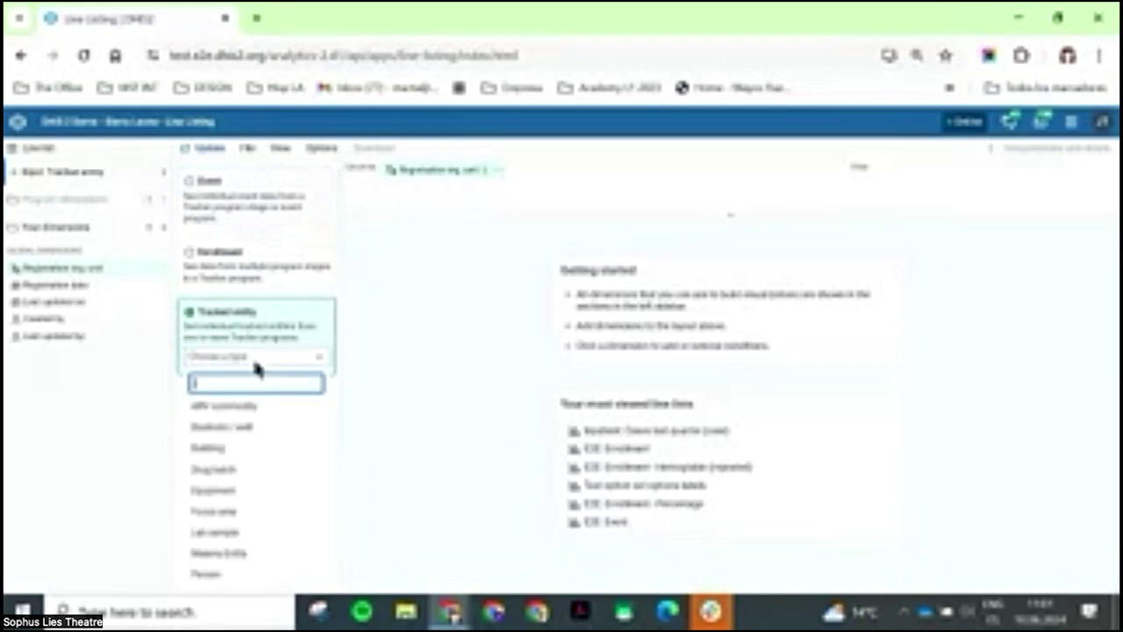
pyautogui.click(219, 574)
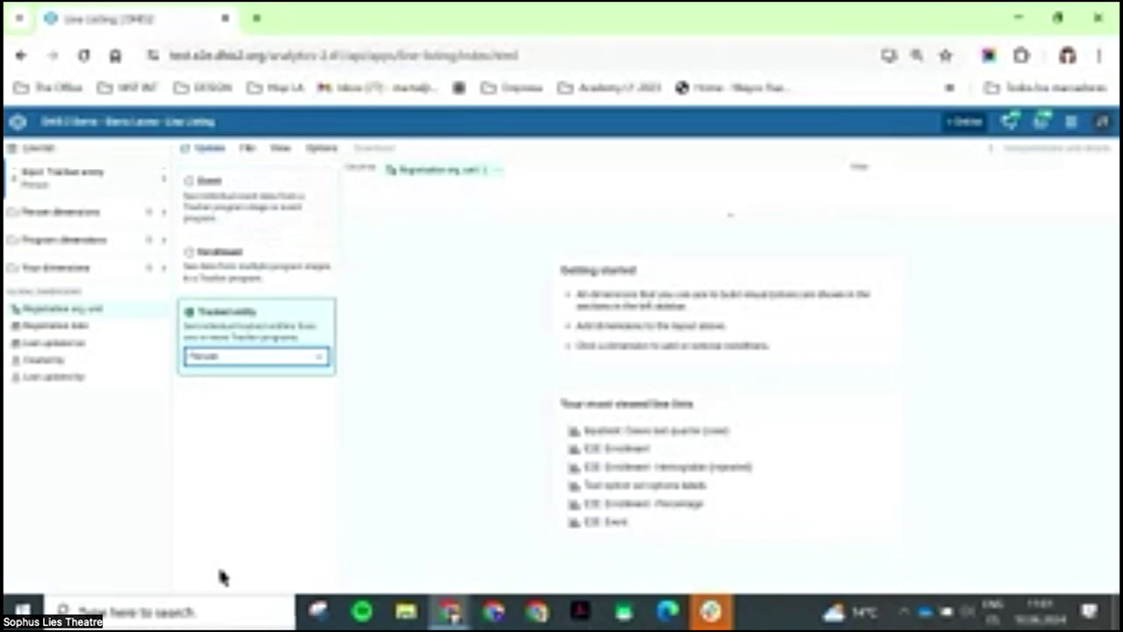
# Add the Last name and First name person dimensions to the line list columns.
pyautogui.click(65, 216)
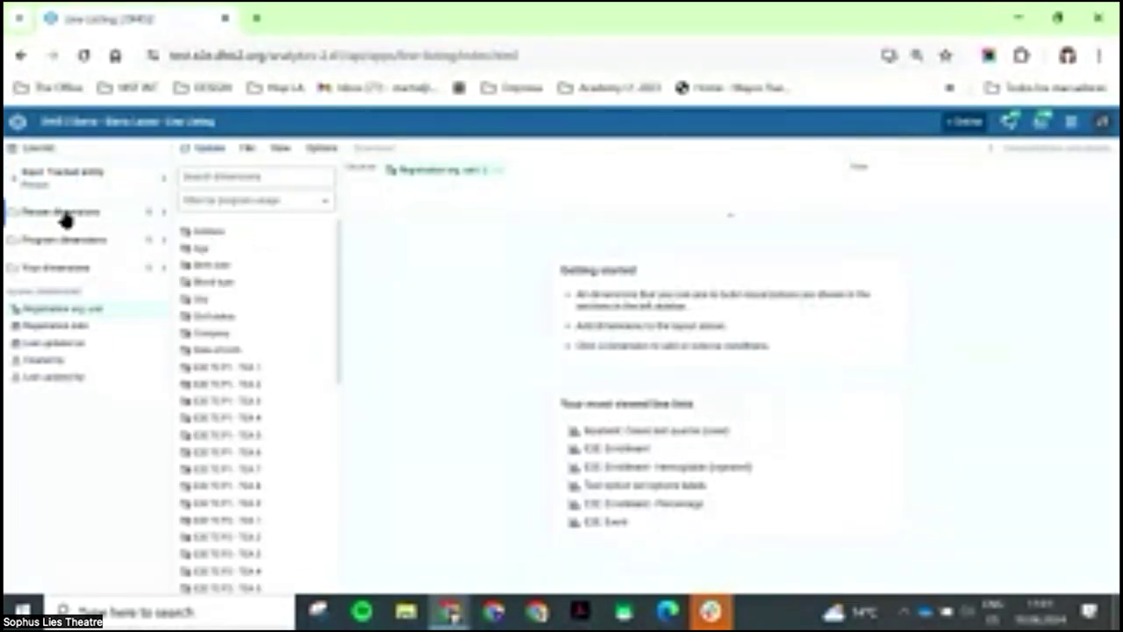
pyautogui.scroll(-6, 231, 391)
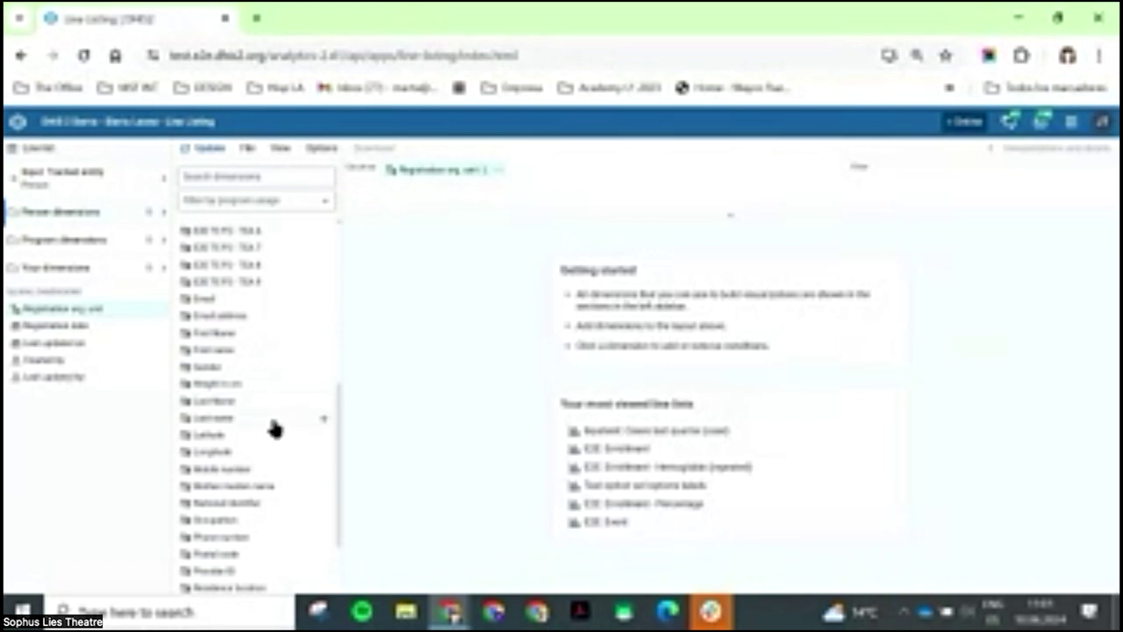
pyautogui.click(323, 421)
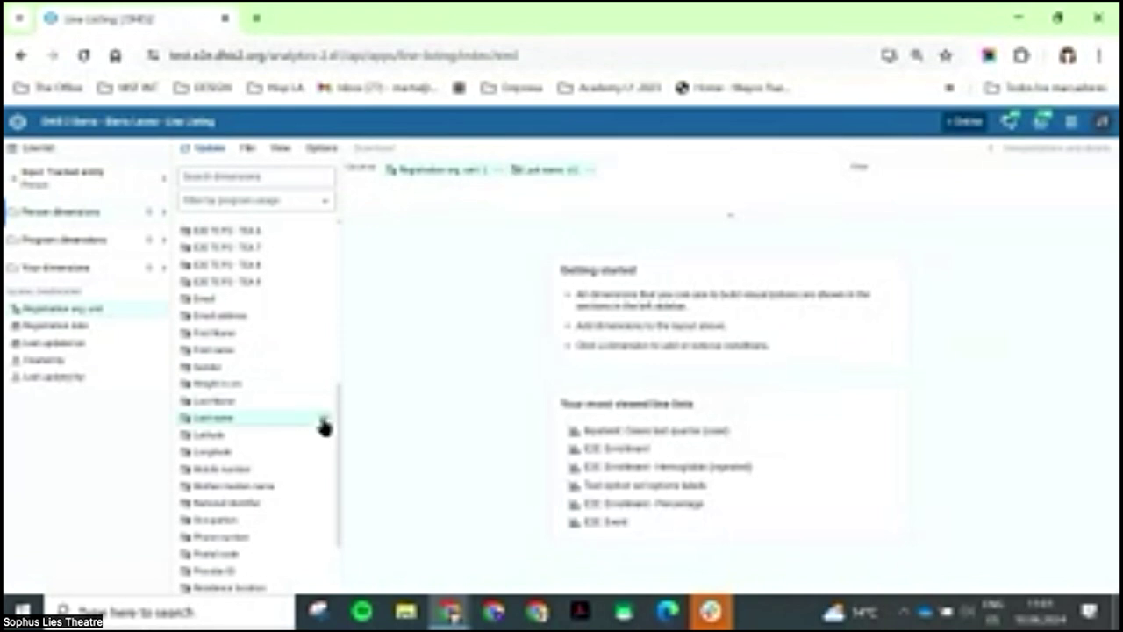
pyautogui.click(322, 353)
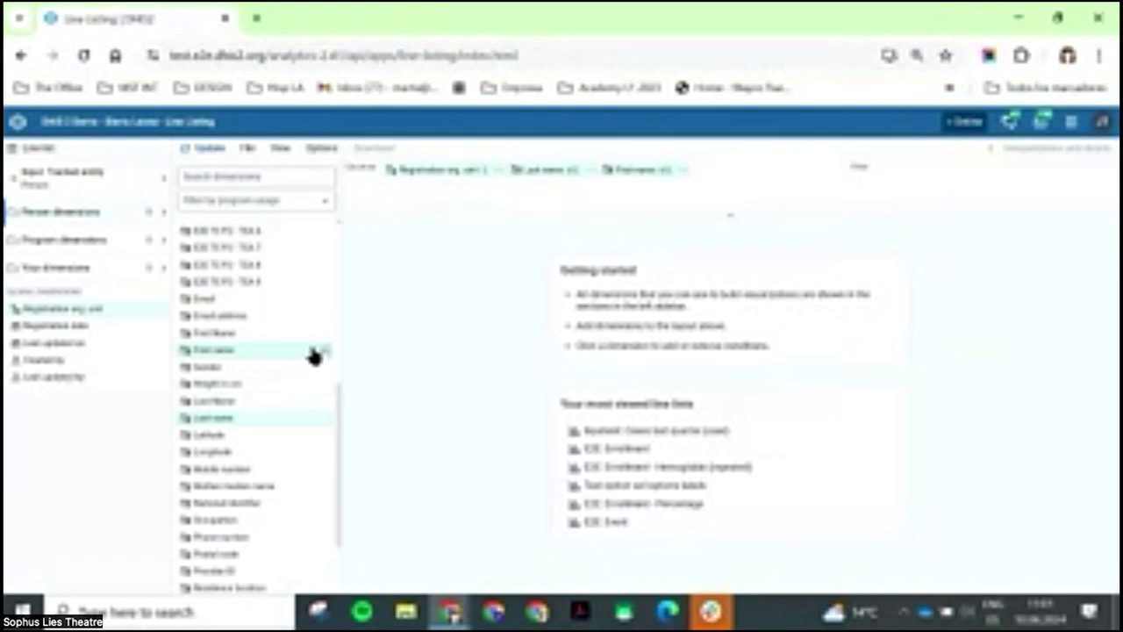
# Choose E2E TE program 1 and add its DE 1 (cross stage) from stage 2, DE 2 and DE 3 dimensions to the columns.
pyautogui.click(71, 250)
pyautogui.click(292, 182)
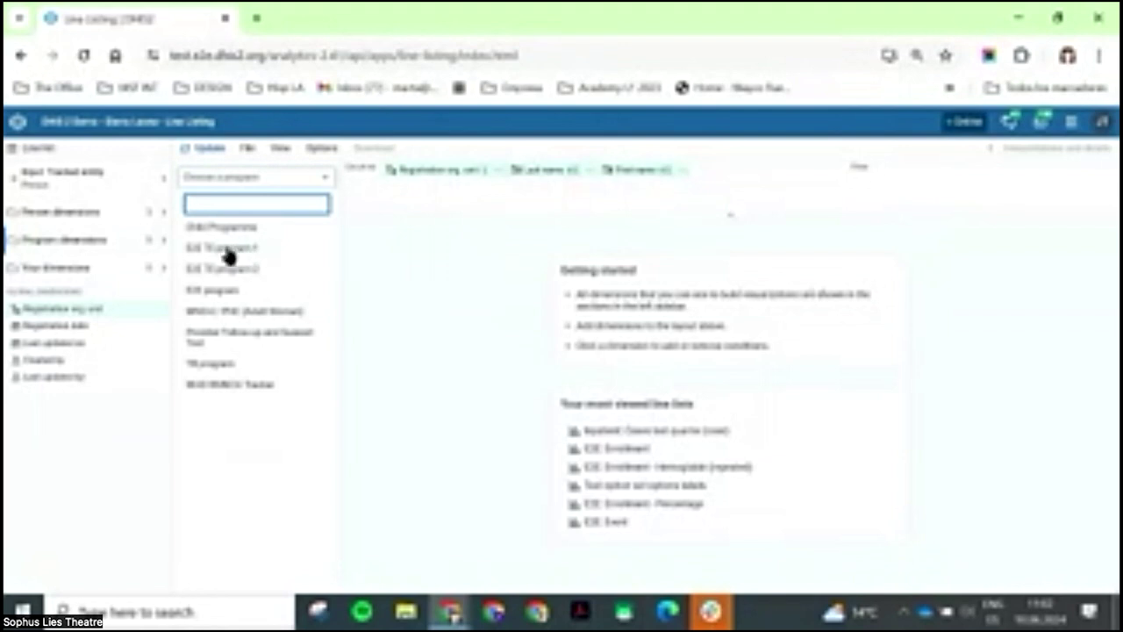
pyautogui.click(228, 251)
pyautogui.scroll(-5, 255, 452)
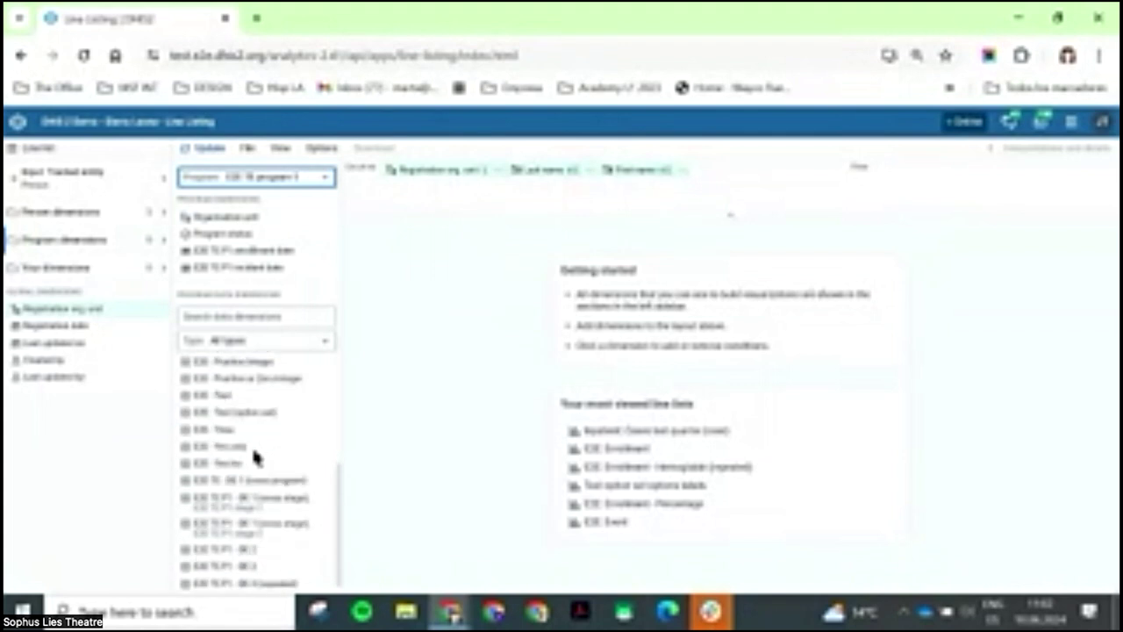
pyautogui.click(324, 532)
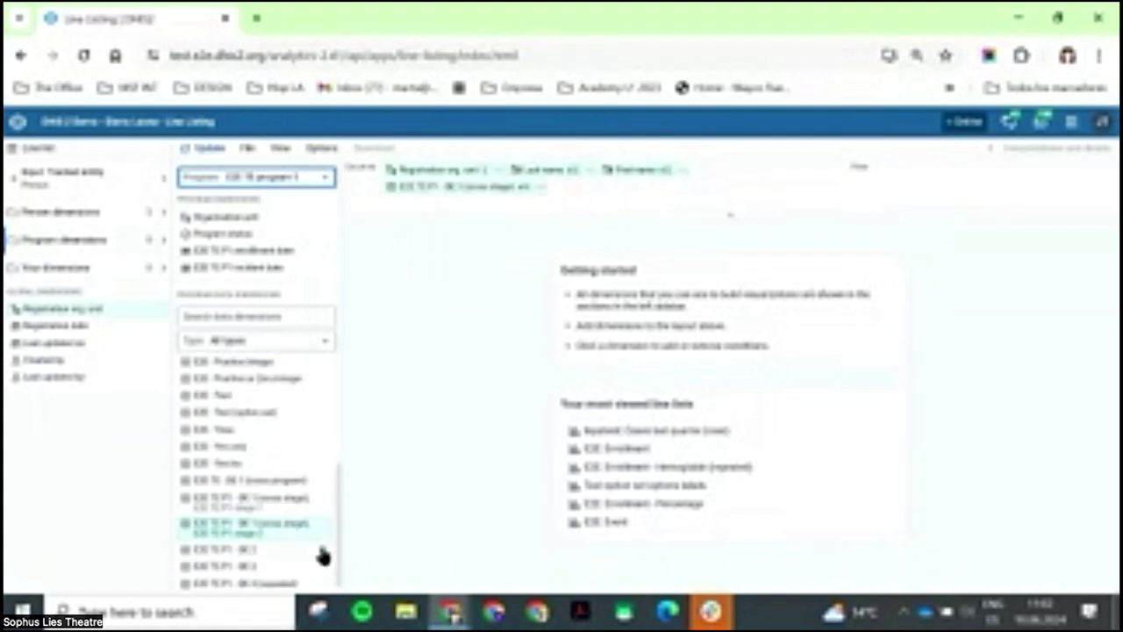
pyautogui.click(322, 551)
pyautogui.click(322, 567)
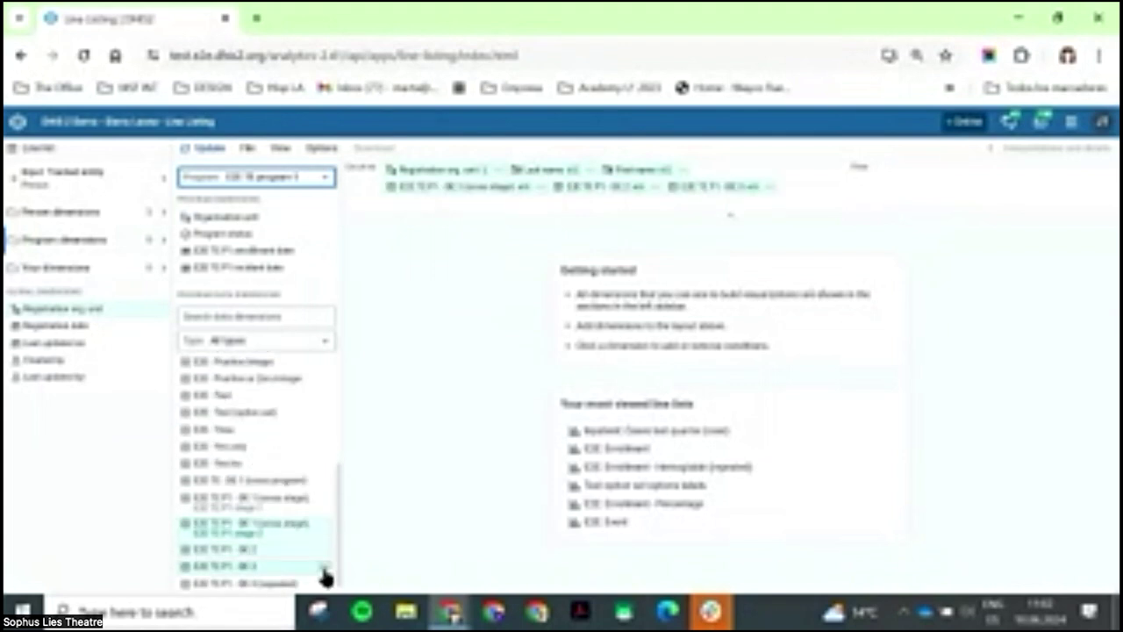
# Add the E2E TE P1 enrollment date to the columns with the period set to Last 12 months.
pyautogui.click(303, 254)
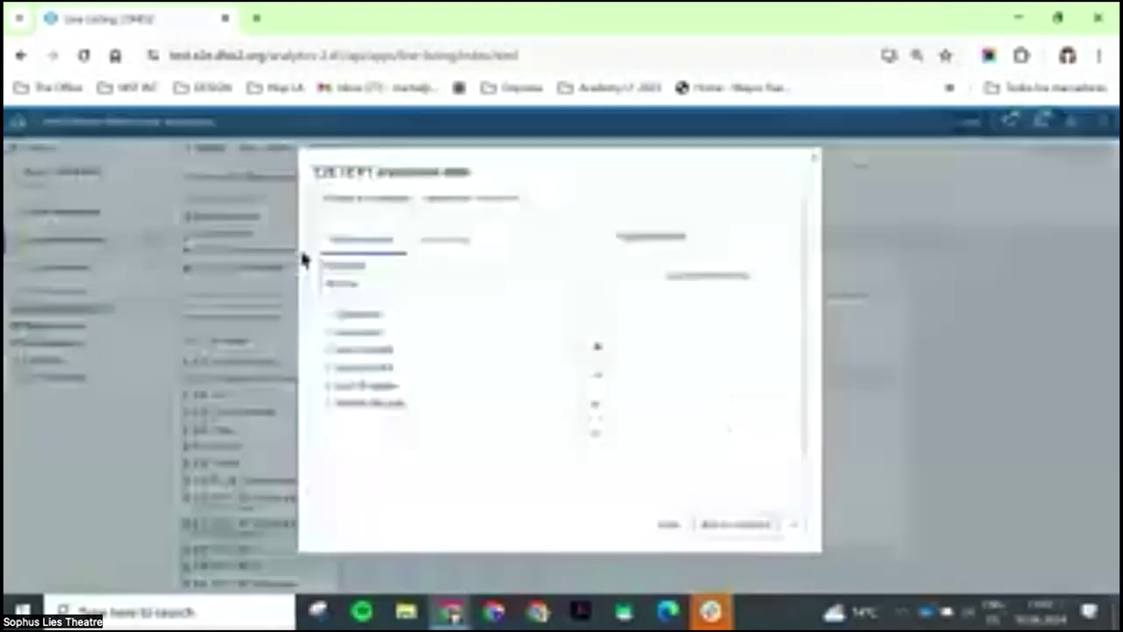
pyautogui.click(365, 387)
pyautogui.doubleClick(365, 390)
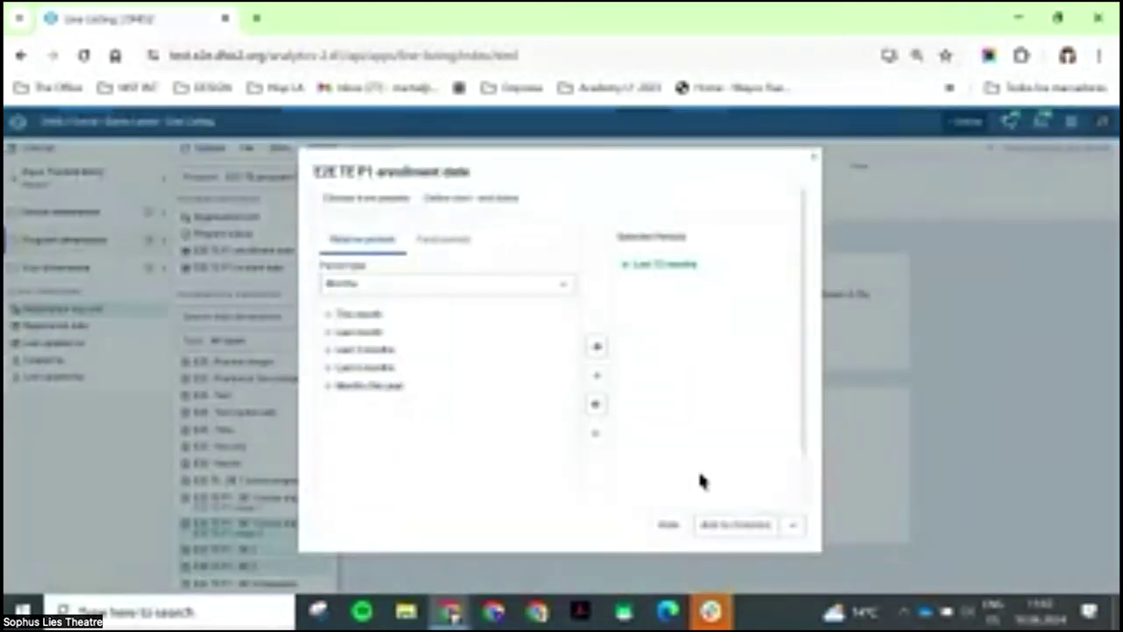
pyautogui.click(725, 526)
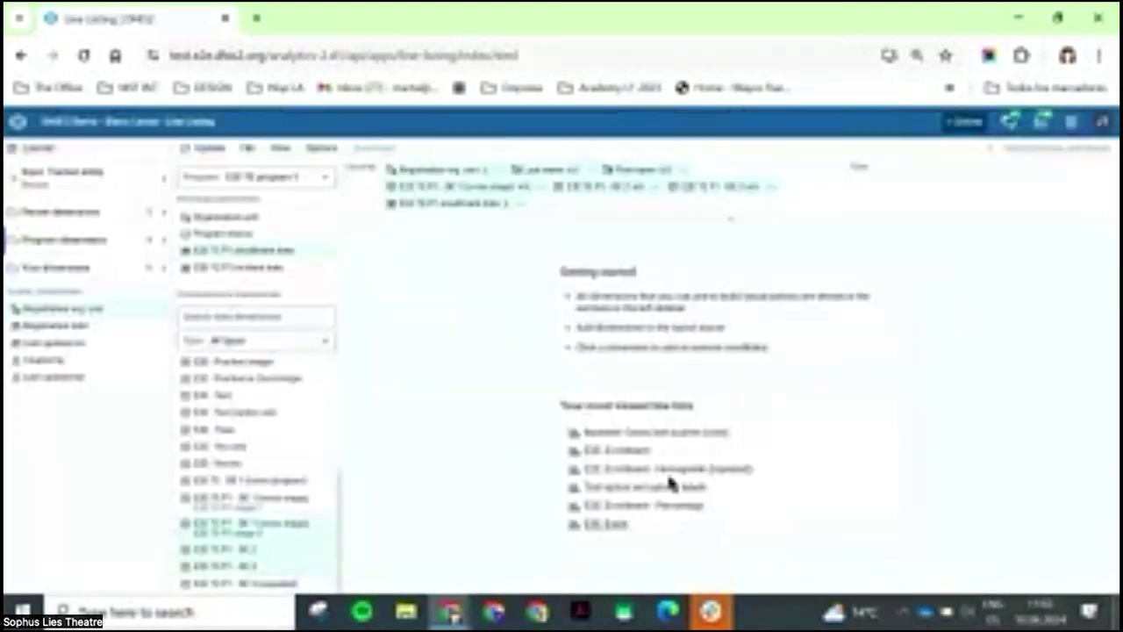
# Add DE 1, DE 2 and the enrollment date from E2E TE program 2 to the columns and update the line list.
pyautogui.click(244, 179)
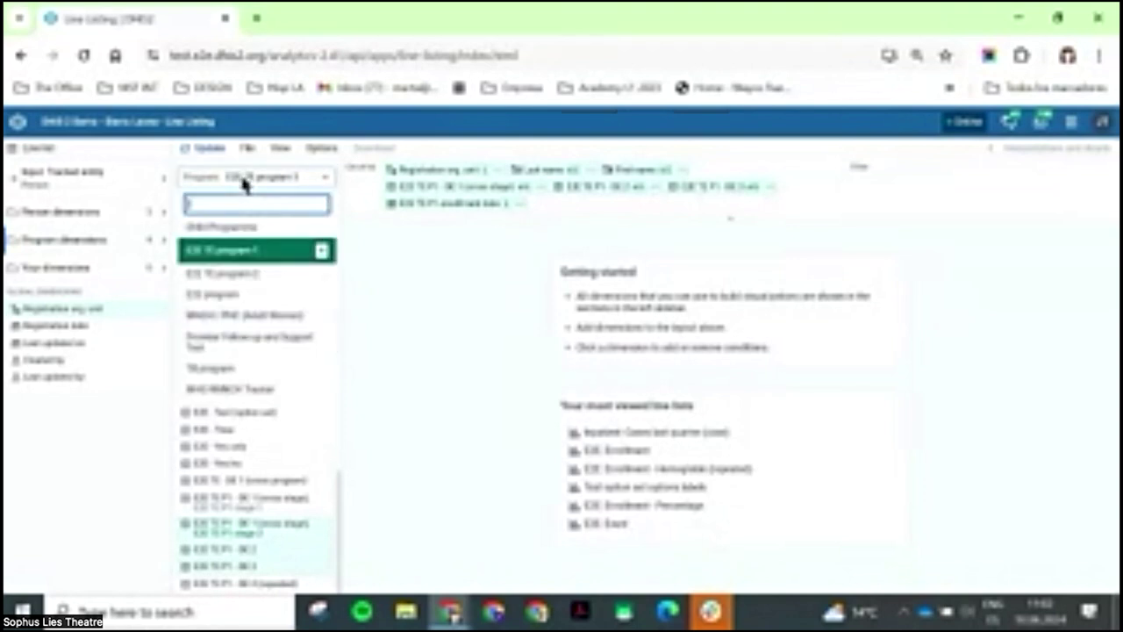
pyautogui.click(246, 275)
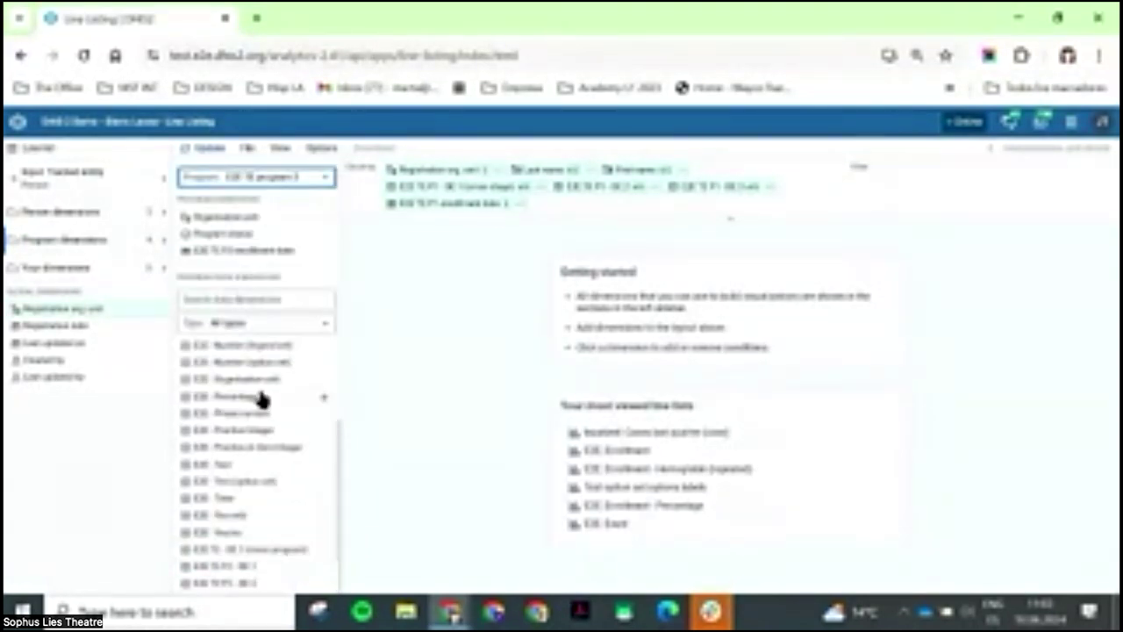
pyautogui.doubleClick(323, 569)
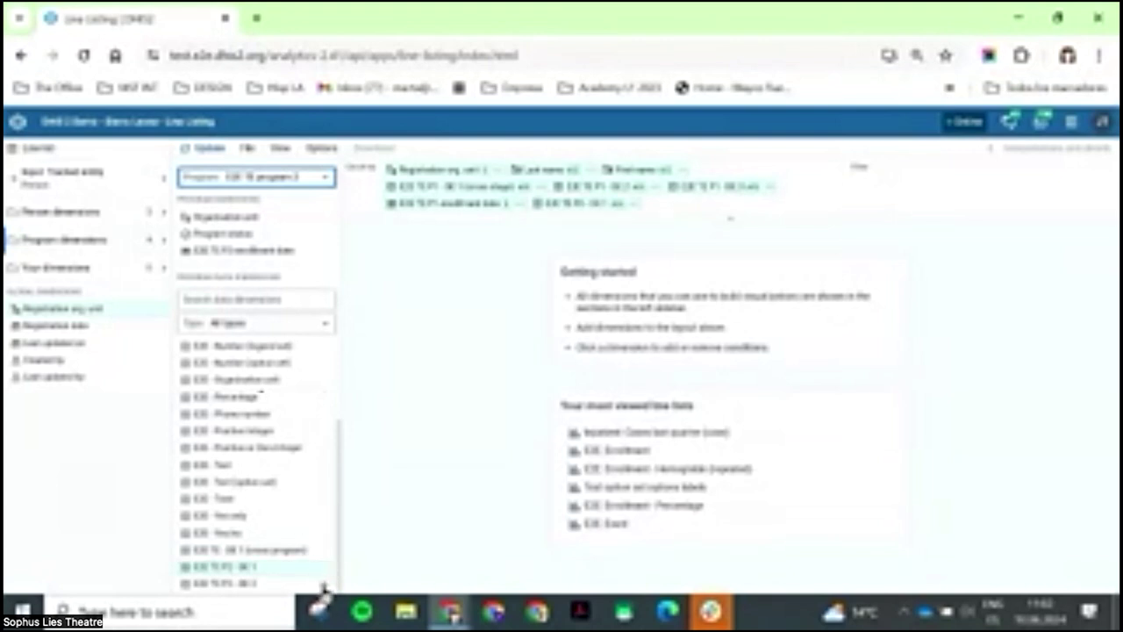
pyautogui.doubleClick(323, 585)
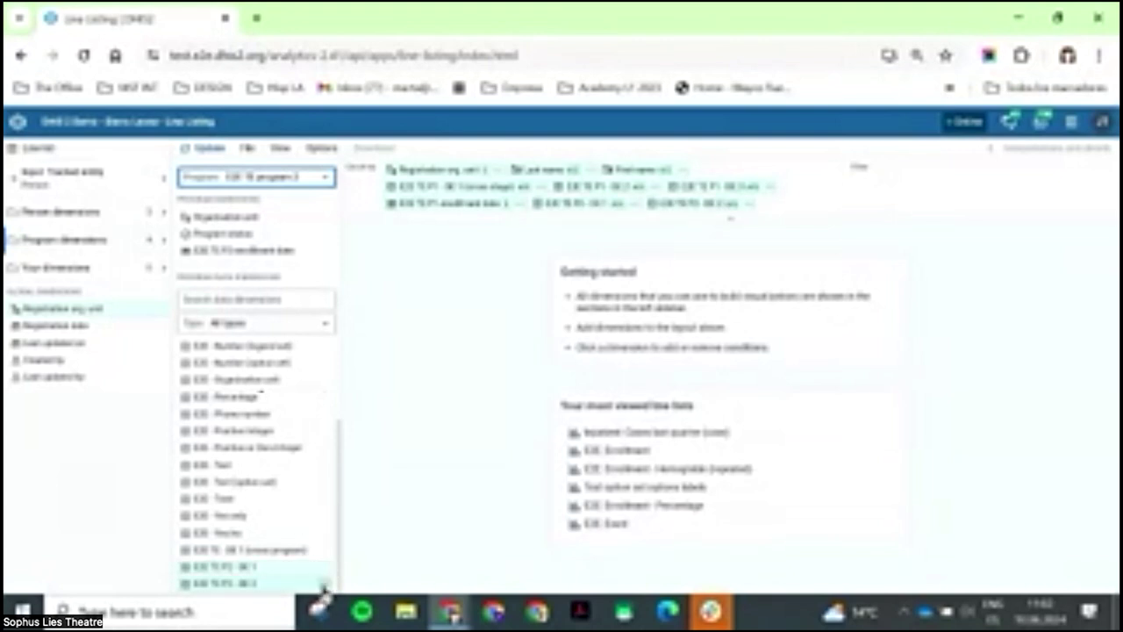
pyautogui.doubleClick(325, 252)
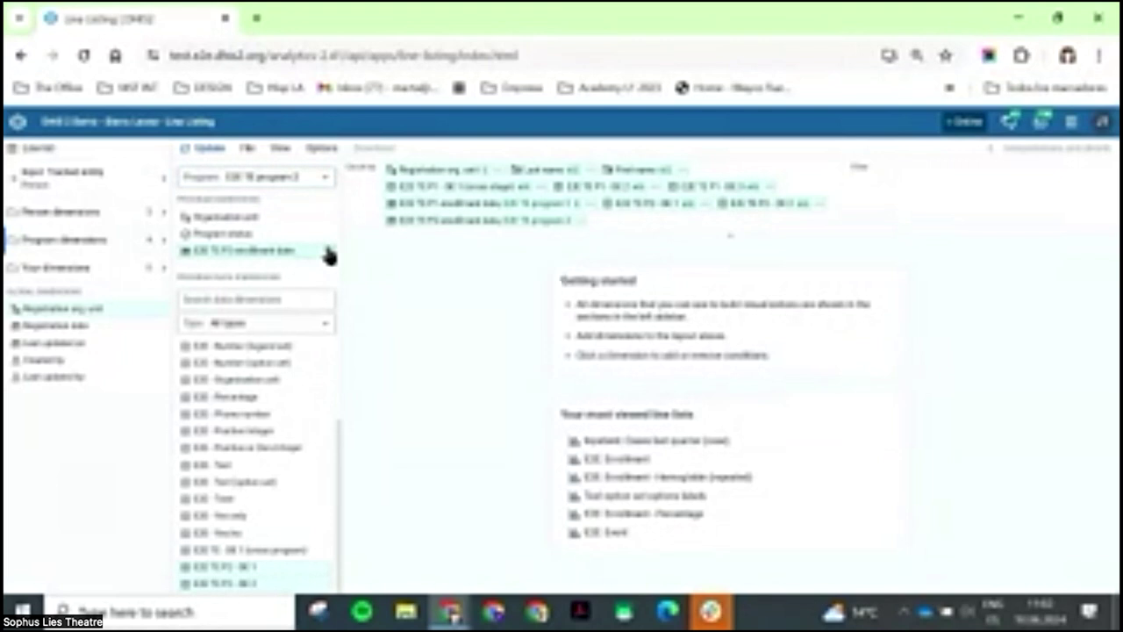
pyautogui.click(208, 158)
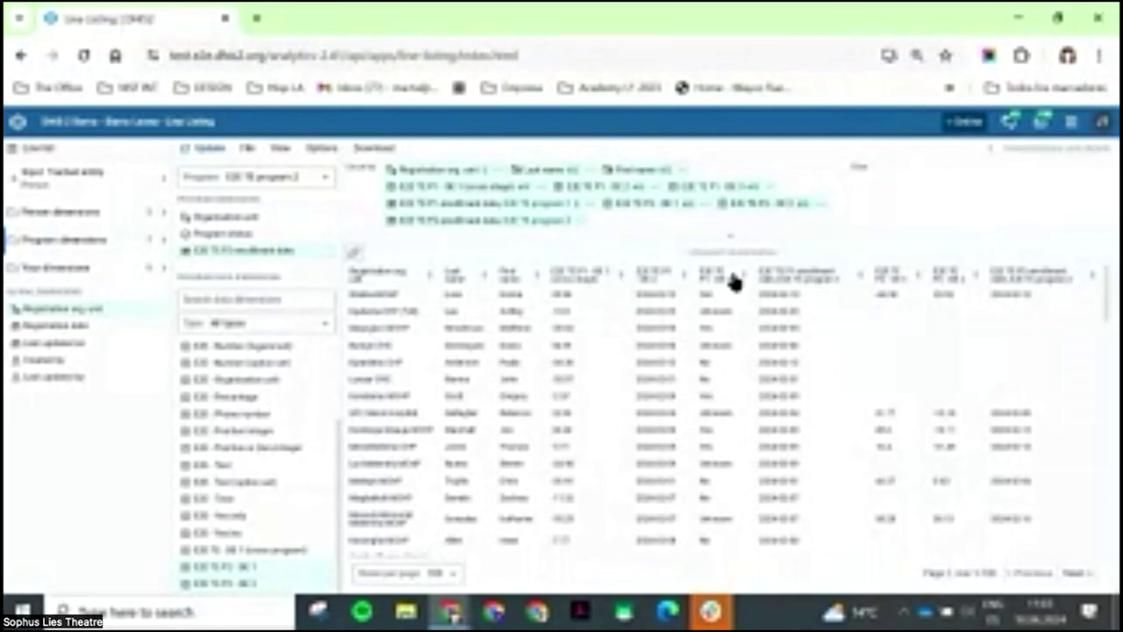
# Filter the E2E TE P2 - DE 2 column with an is empty / null condition and update the line list.
pyautogui.click(755, 213)
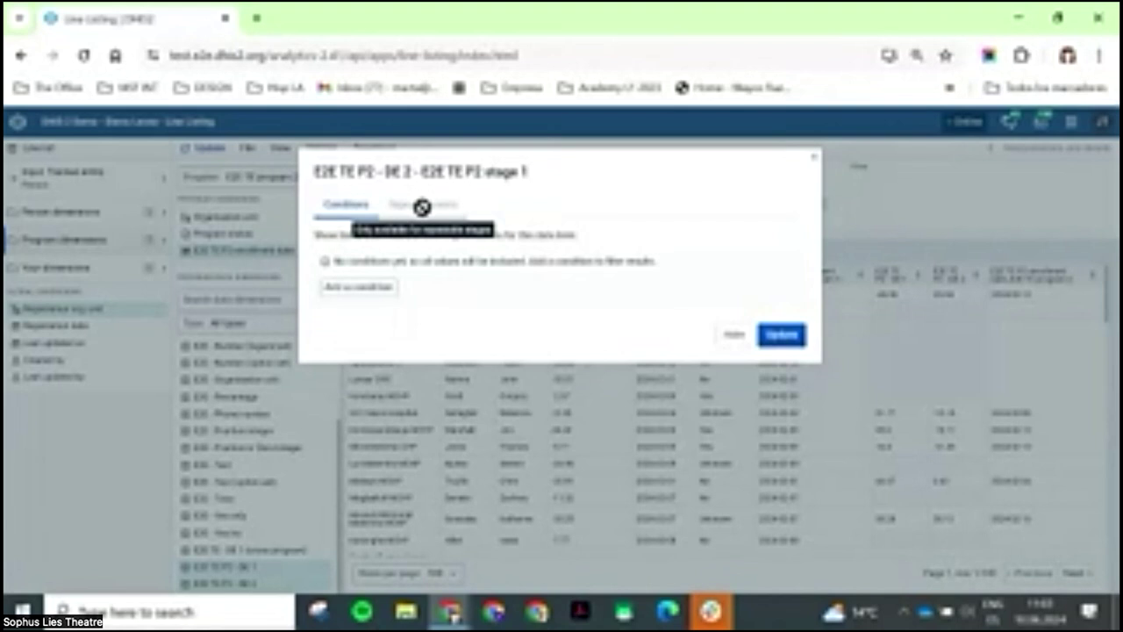
pyautogui.click(360, 289)
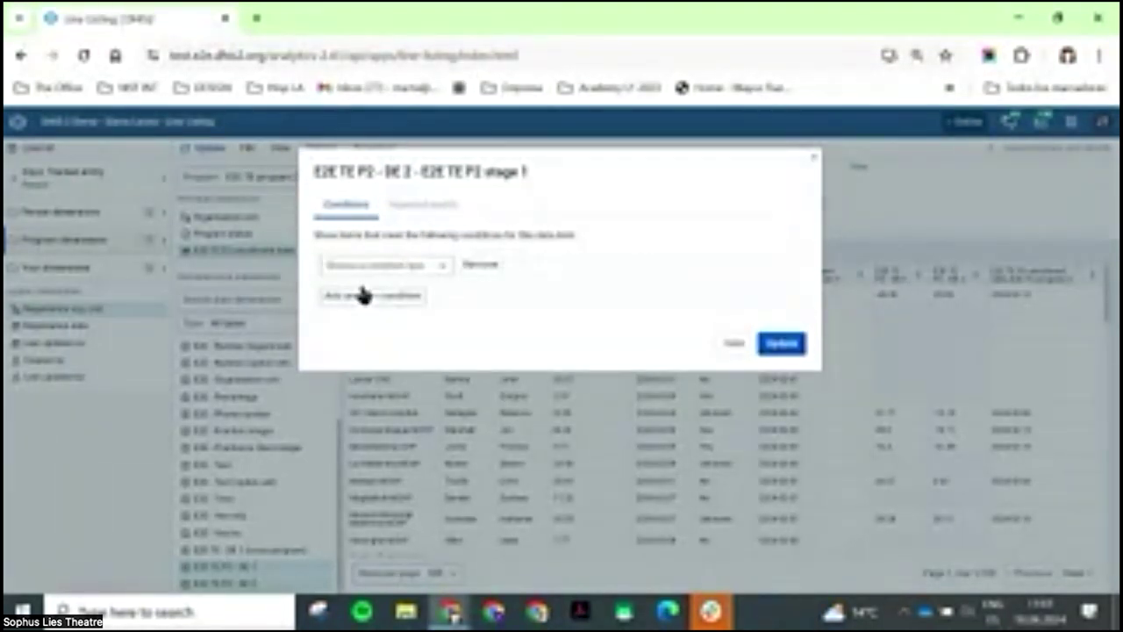
pyautogui.click(395, 267)
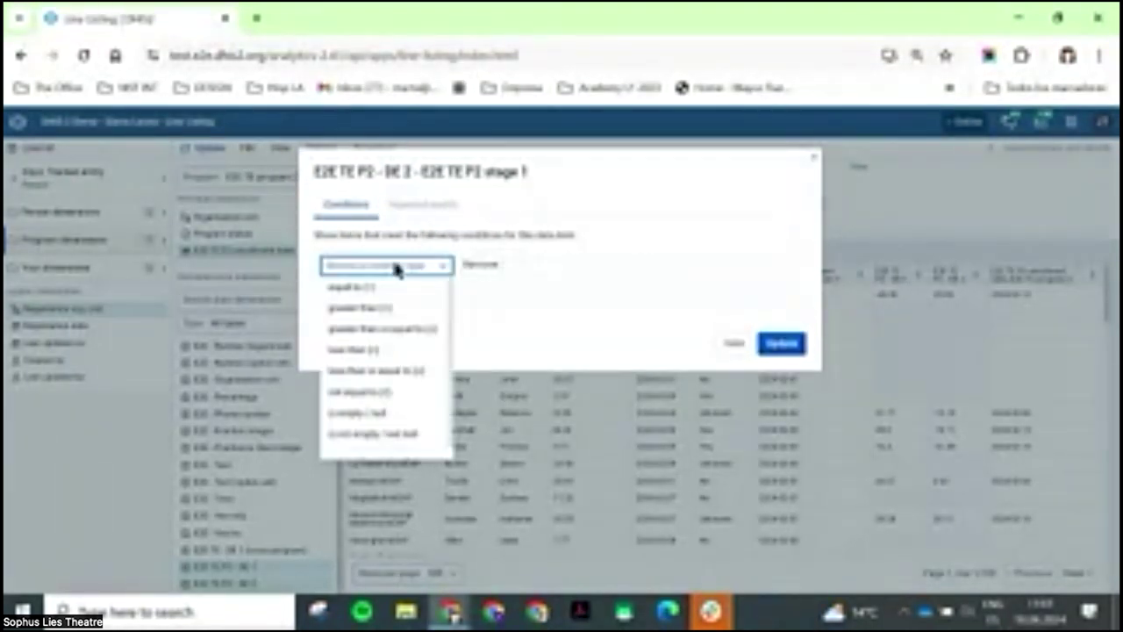
pyautogui.click(373, 416)
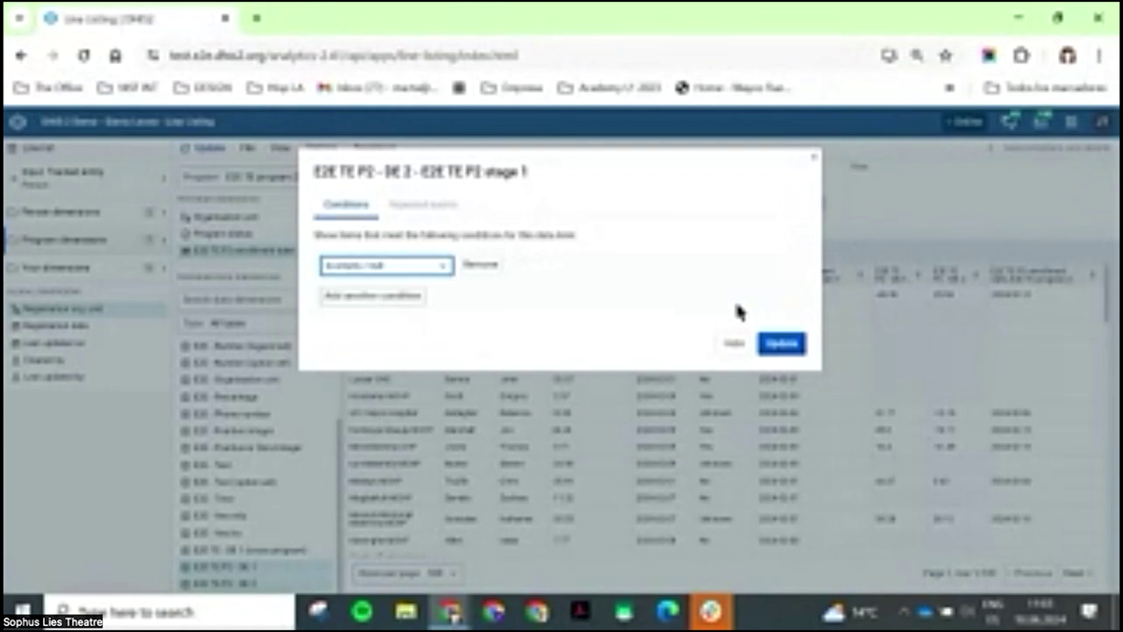
pyautogui.click(792, 345)
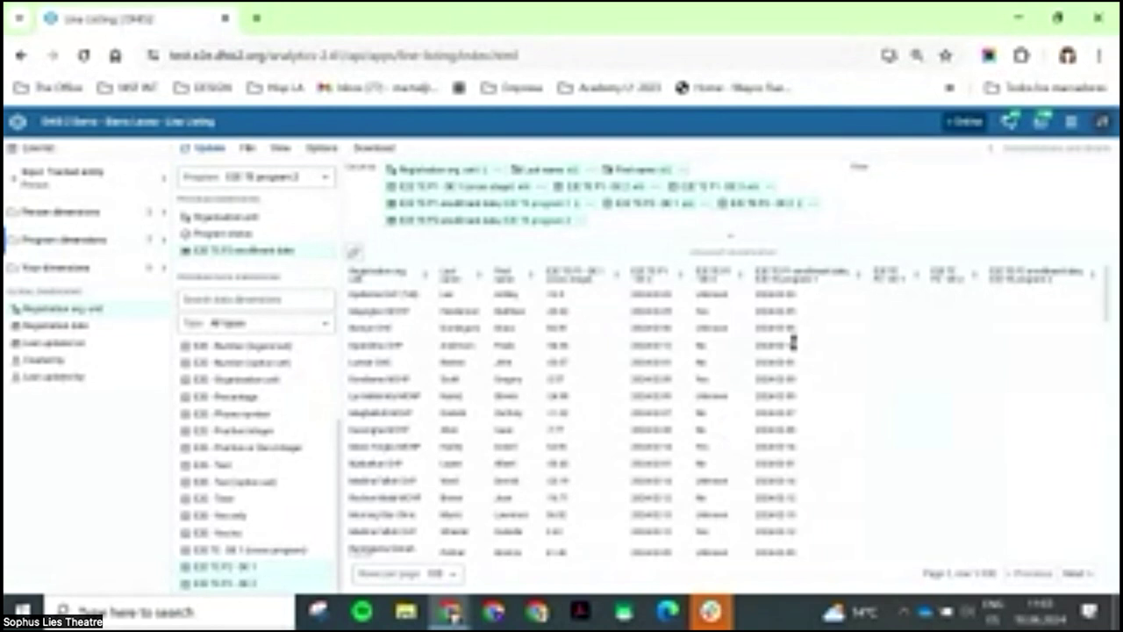
# Switch to the What's New in DHIS2 presentation in Google Slides and advance to the Vector Map Layers slide.
pyautogui.hotkey('alt', 'Tab')
pyautogui.hotkey('alt', 'Tab')
pyautogui.hotkey('alt', 'Tab')
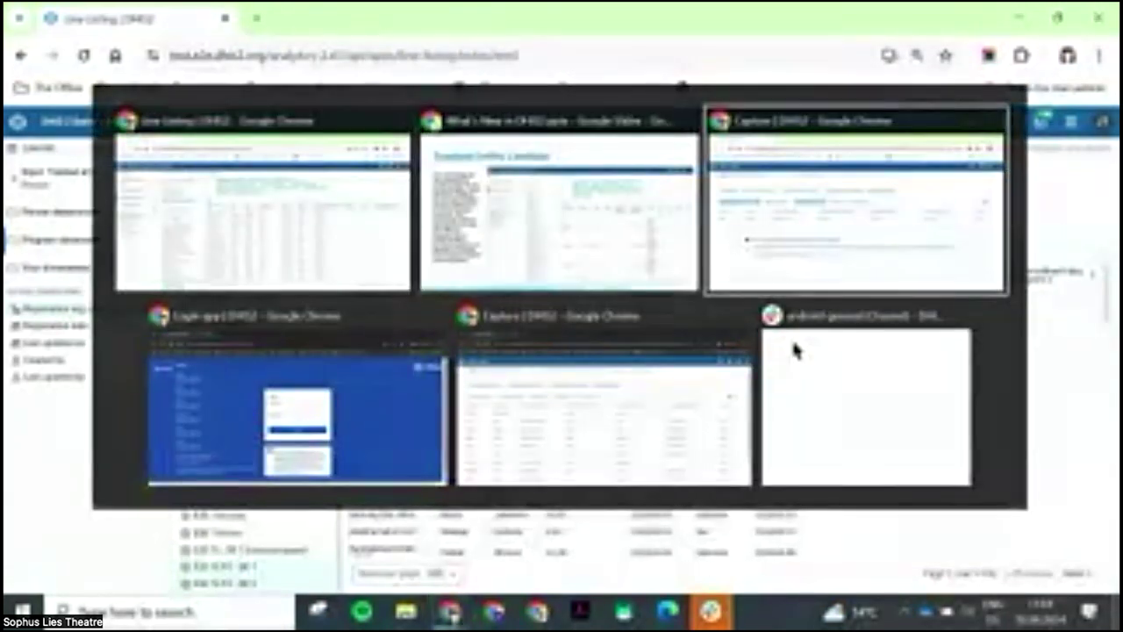
pyautogui.hotkey('alt', 'Tab')
pyautogui.hotkey('alt', 'Tab')
pyautogui.hotkey('alt', 'Tab')
pyautogui.hotkey('alt', 'Tab')
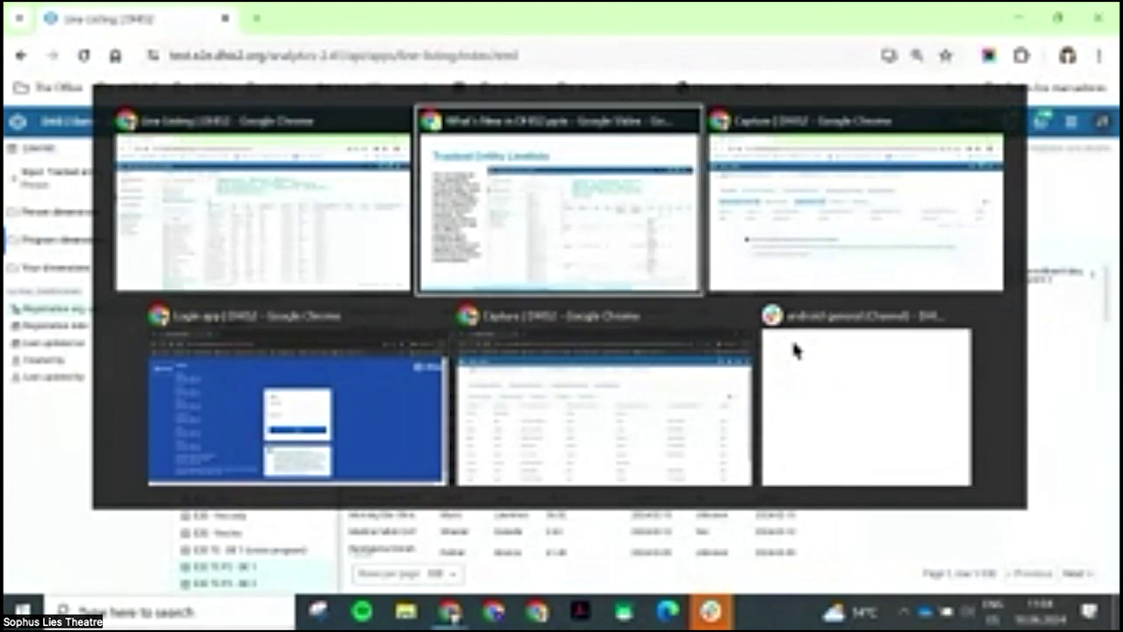
pyautogui.press('Right')
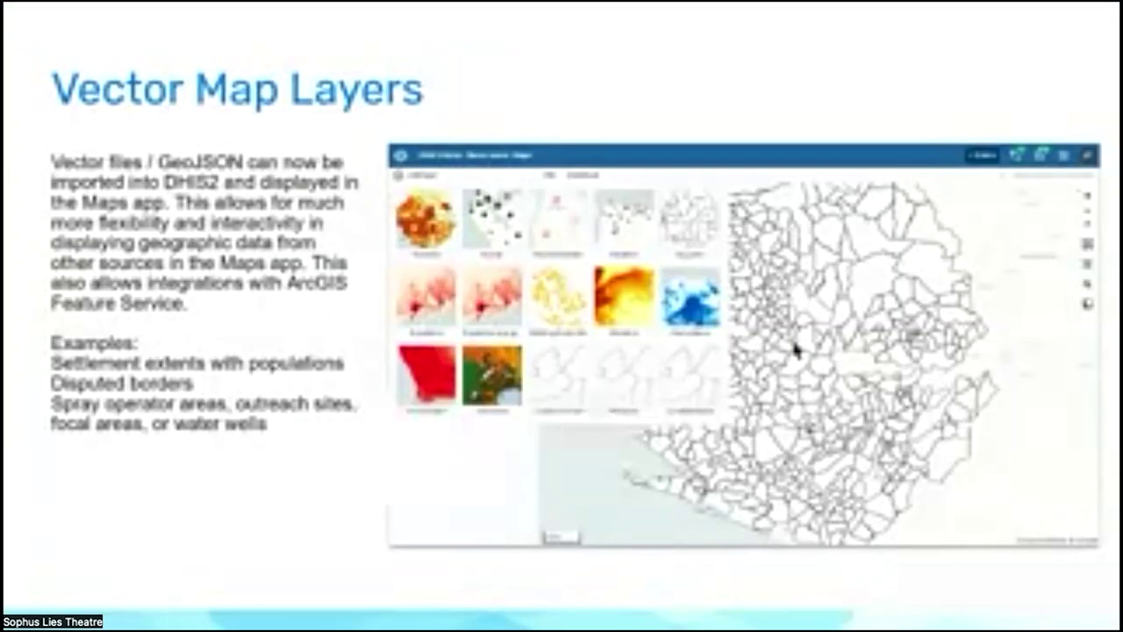
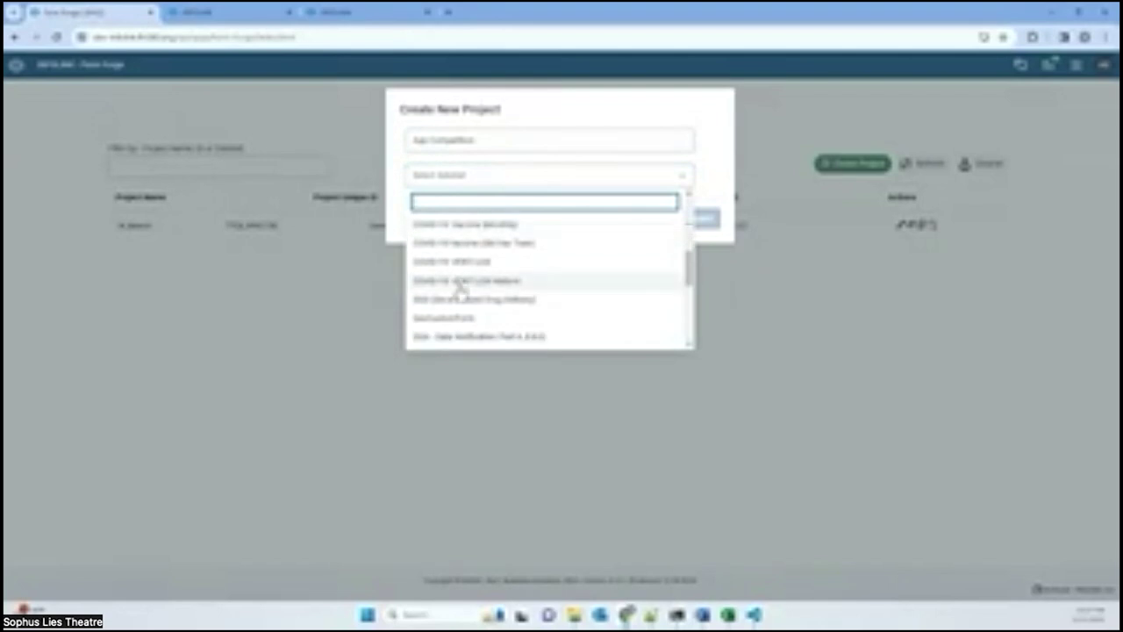
# Create the App Competition project with the DevCustomForm dataset and open its configuration.
pyautogui.click(459, 265)
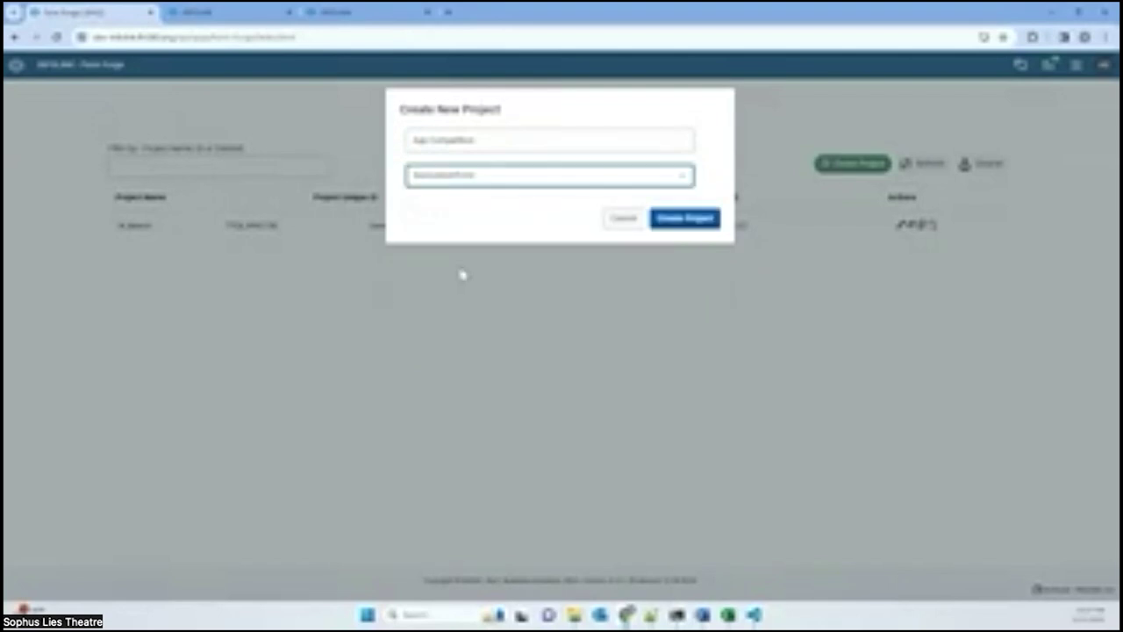
pyautogui.click(686, 219)
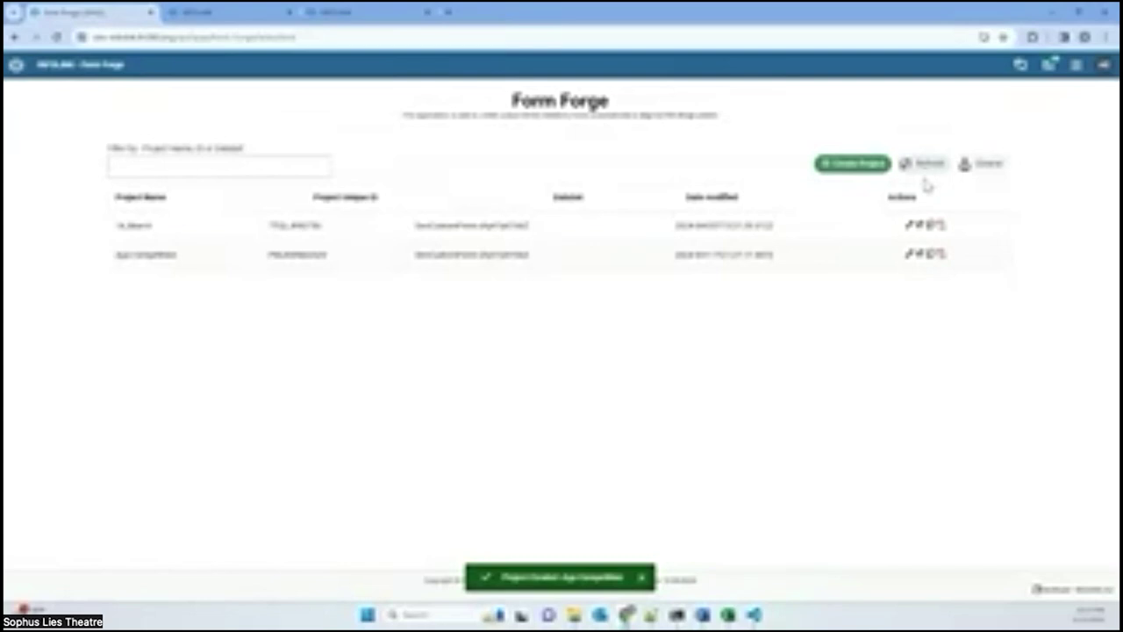
pyautogui.click(910, 254)
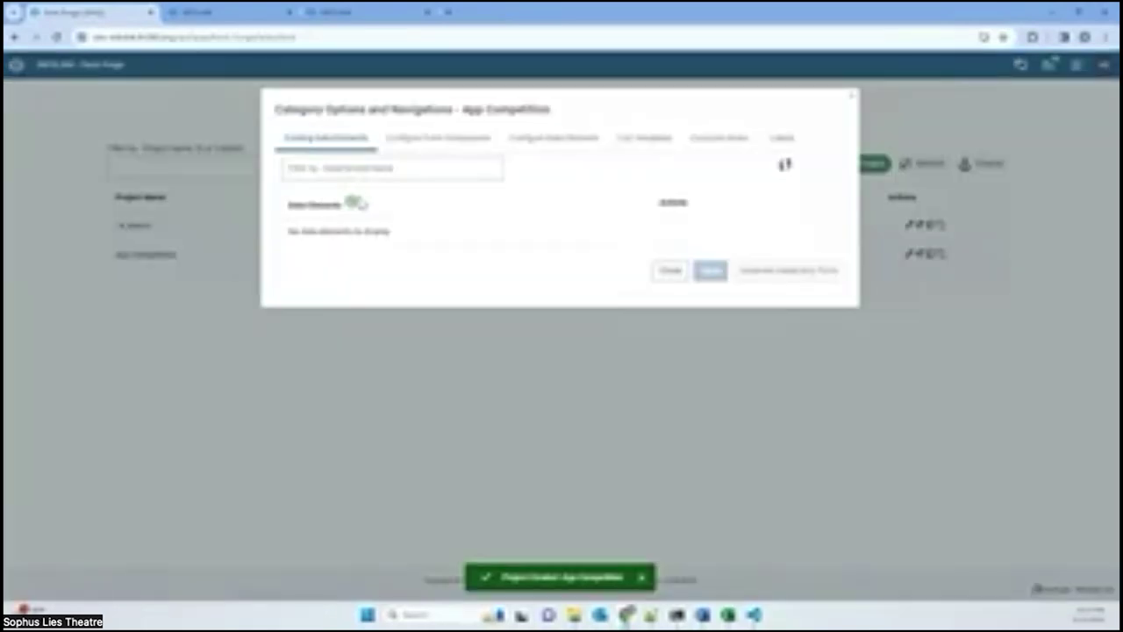
# Create a side navigation named Treatment and a form component named TX_RTT for the App Competition project.
pyautogui.click(472, 146)
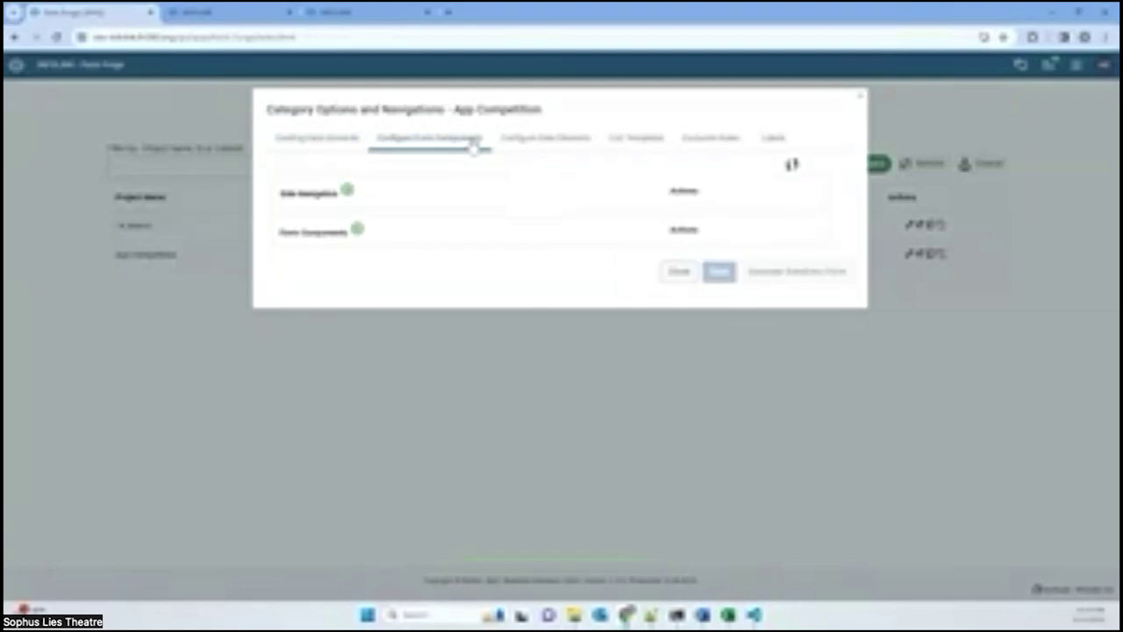
pyautogui.click(348, 190)
pyautogui.click(449, 136)
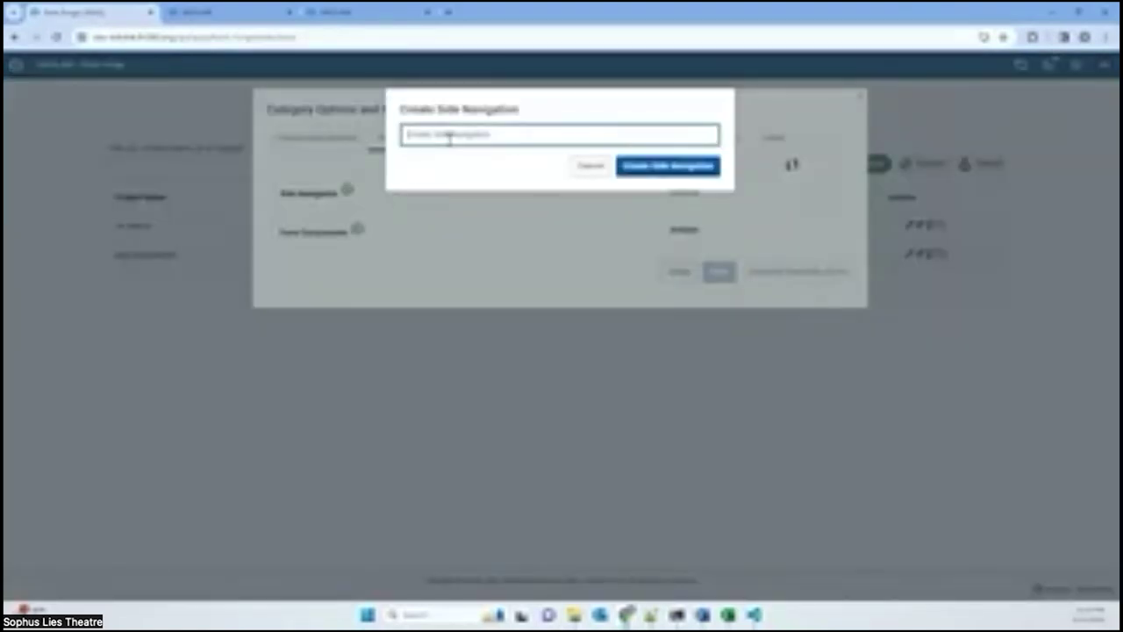
pyautogui.write('Sreatment')
pyautogui.click(677, 168)
pyautogui.click(330, 145)
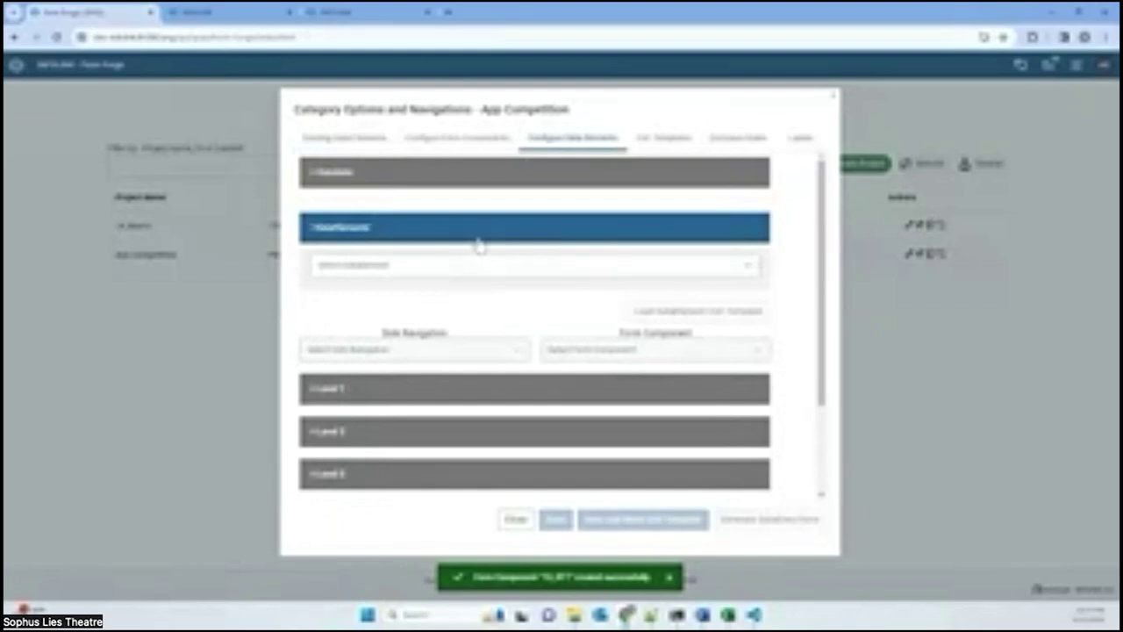
# Choose the TX_RTT KP number restarted ARV data element and display its category combination.
pyautogui.click(434, 270)
pyautogui.scroll(-3, 377, 379)
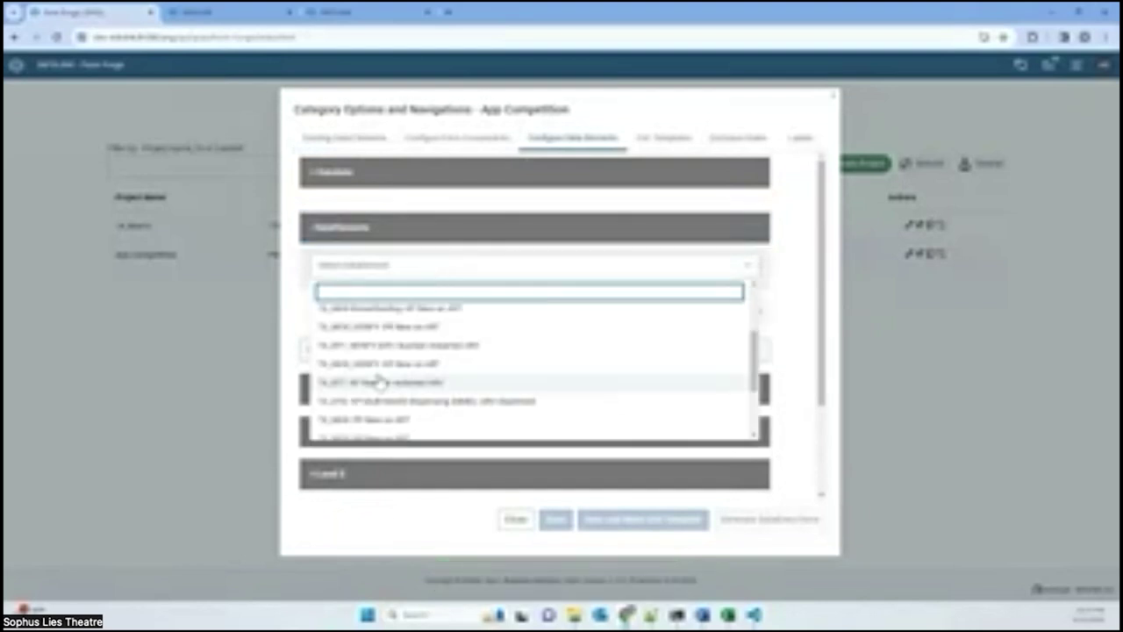
pyautogui.click(379, 382)
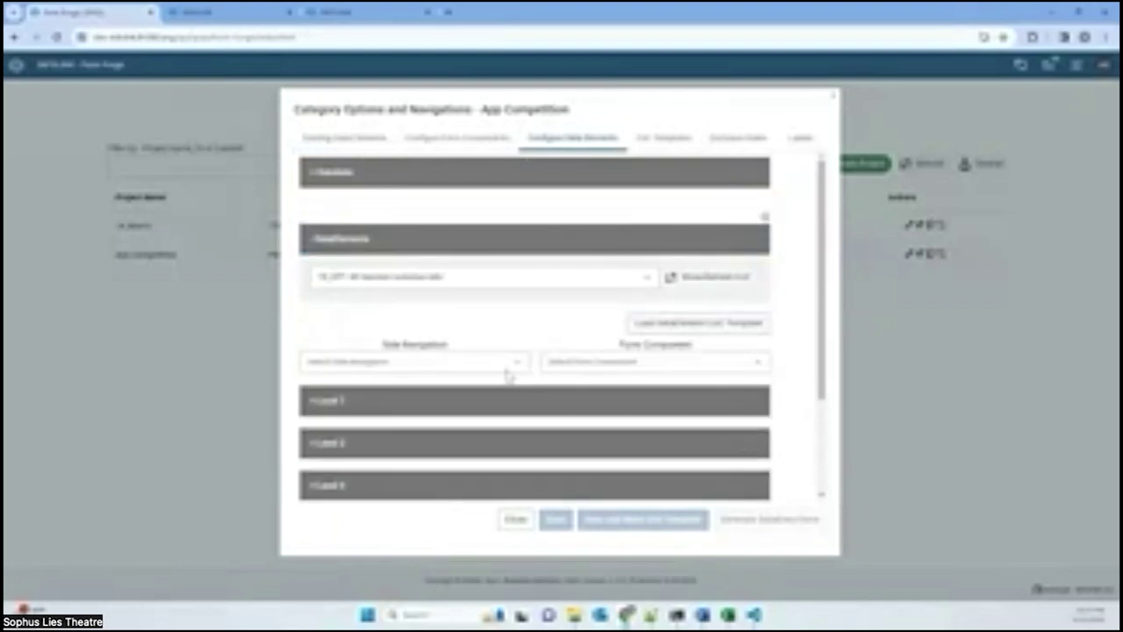
pyautogui.click(721, 279)
pyautogui.moveTo(482, 306); pyautogui.dragTo(574, 303)
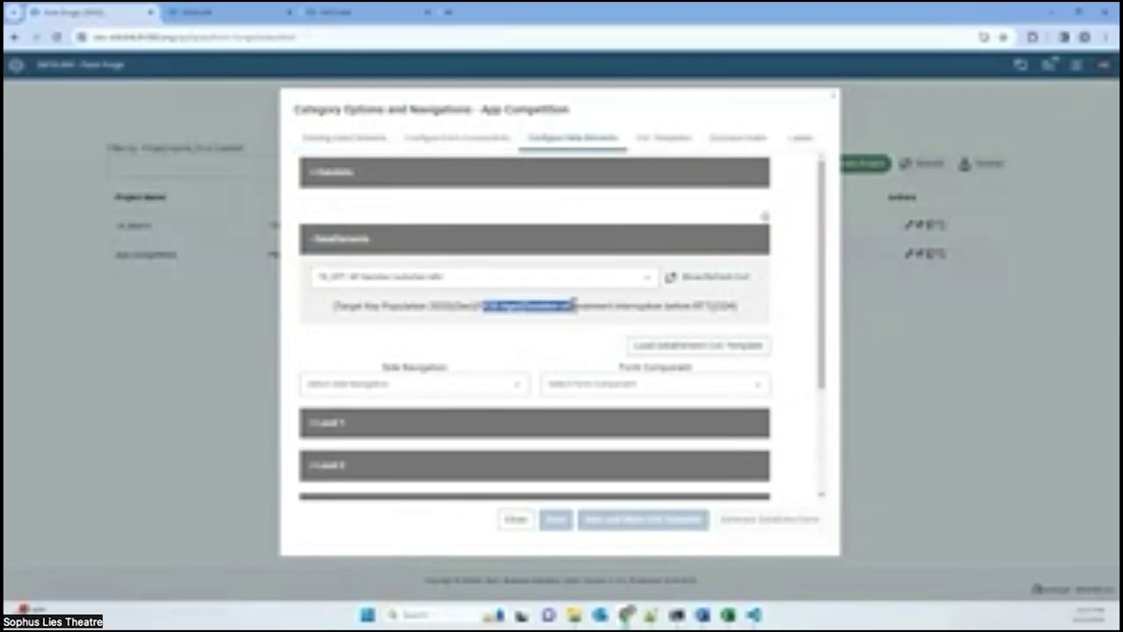
# Assign the data element to the Treatment side navigation and the TX_RTT form component.
pyautogui.scroll(-1, 518, 344)
pyautogui.click(518, 346)
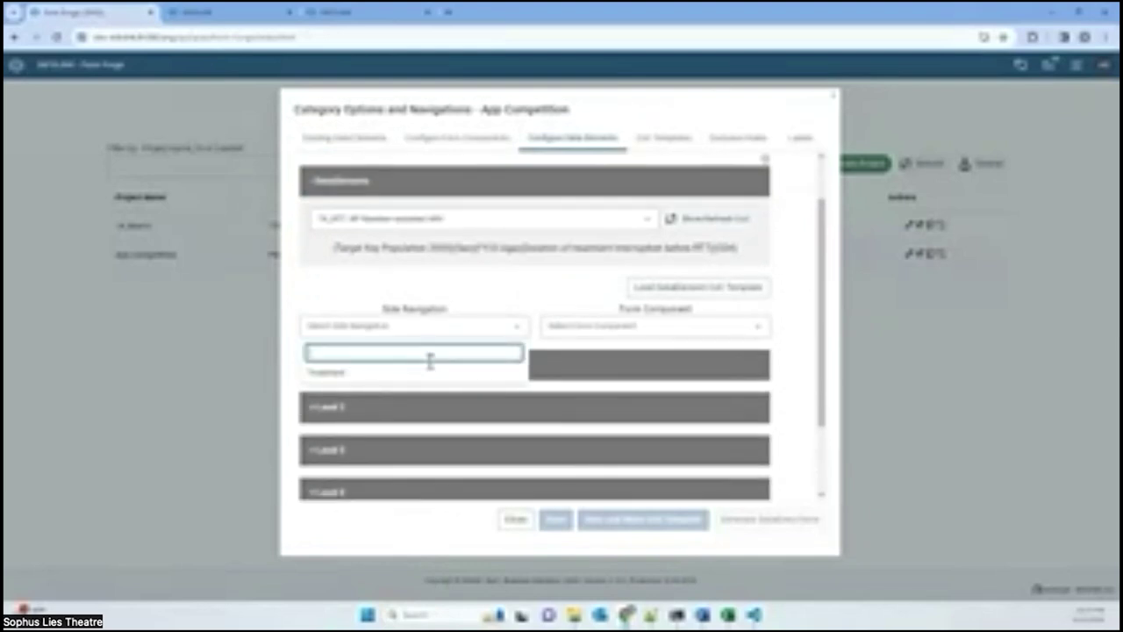
pyautogui.click(431, 372)
pyautogui.click(628, 329)
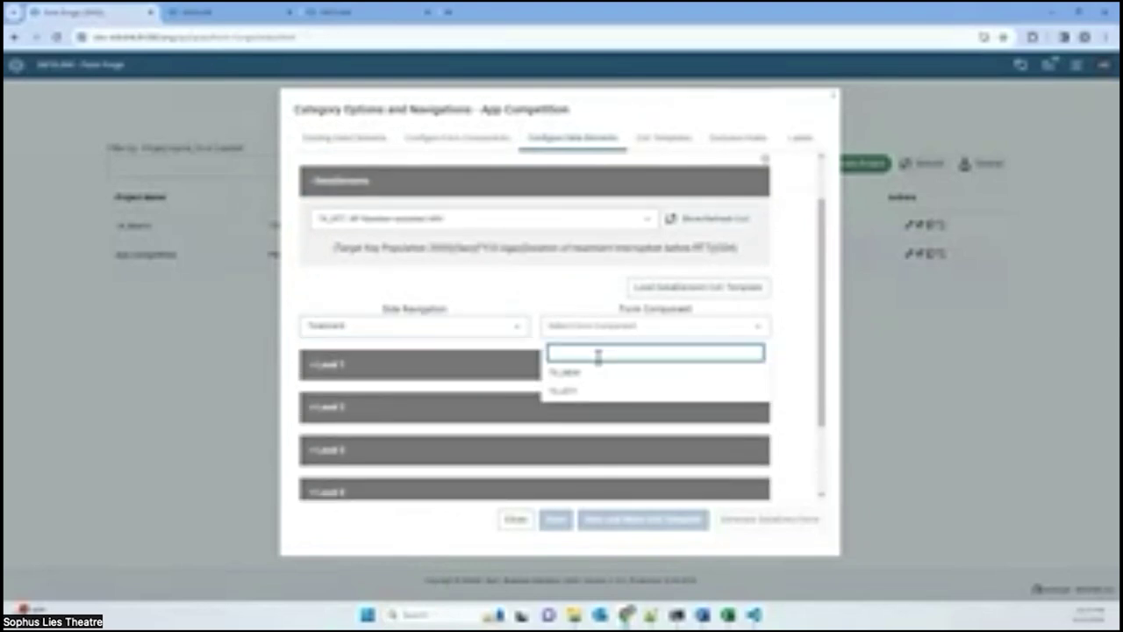
pyautogui.click(584, 391)
# Set the level 1 category of the data element to Target Key Population.
pyautogui.click(564, 373)
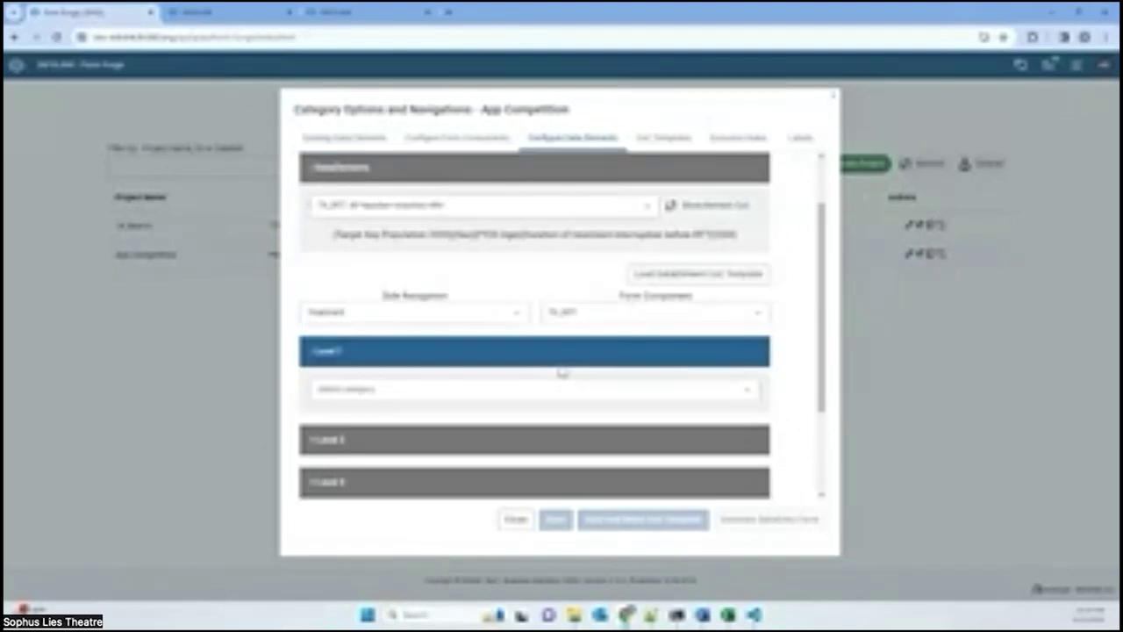
pyautogui.scroll(-2, 585, 272)
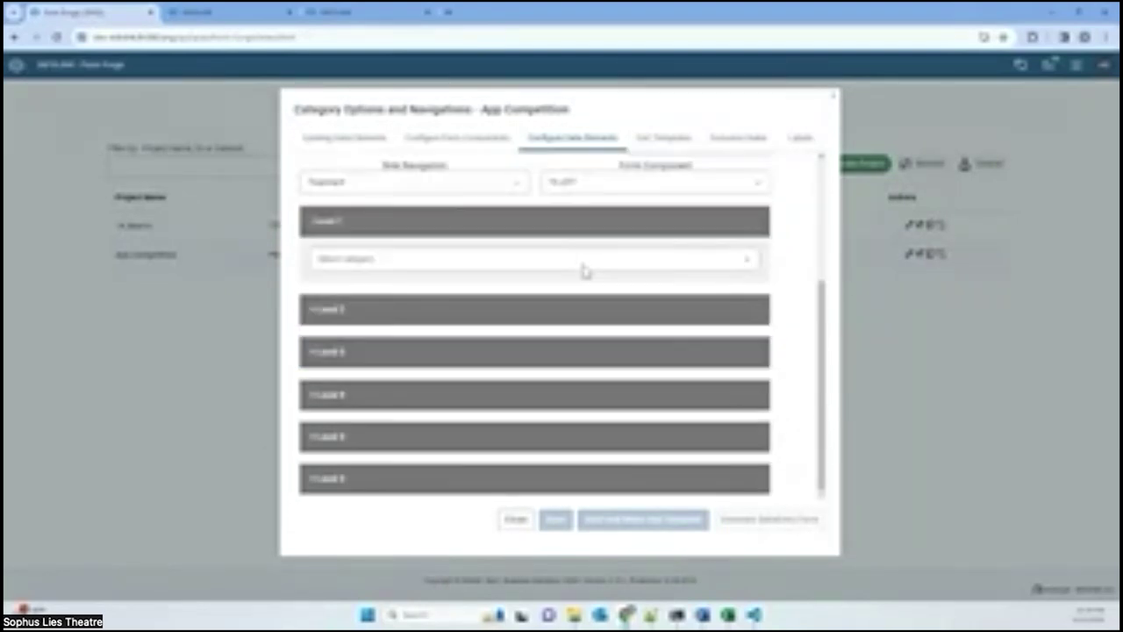
pyautogui.click(584, 260)
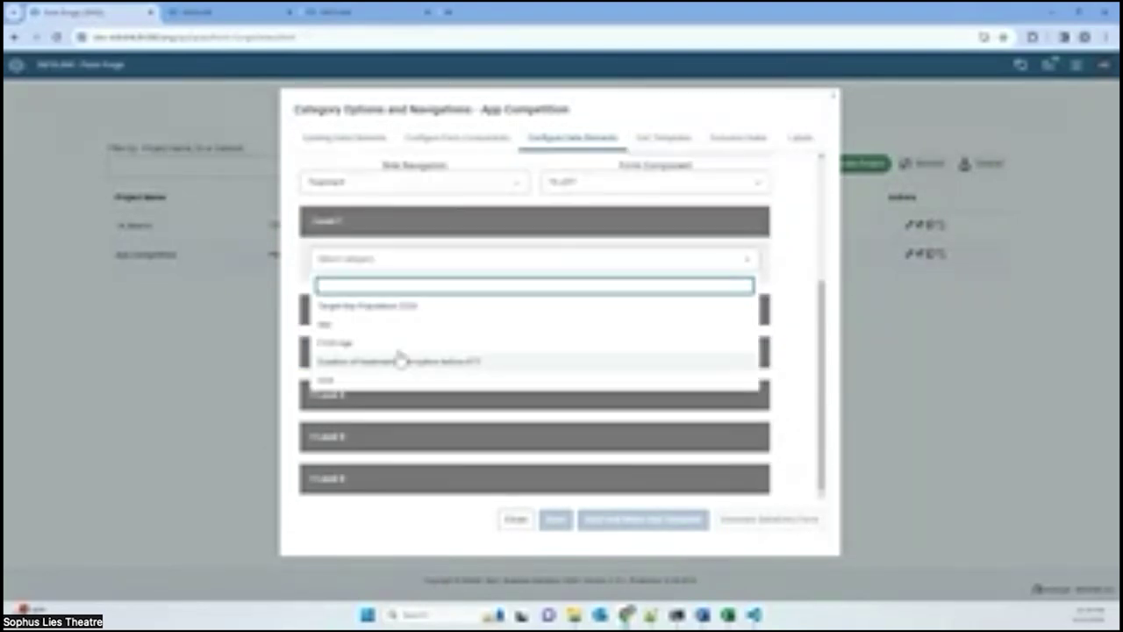
pyautogui.click(374, 305)
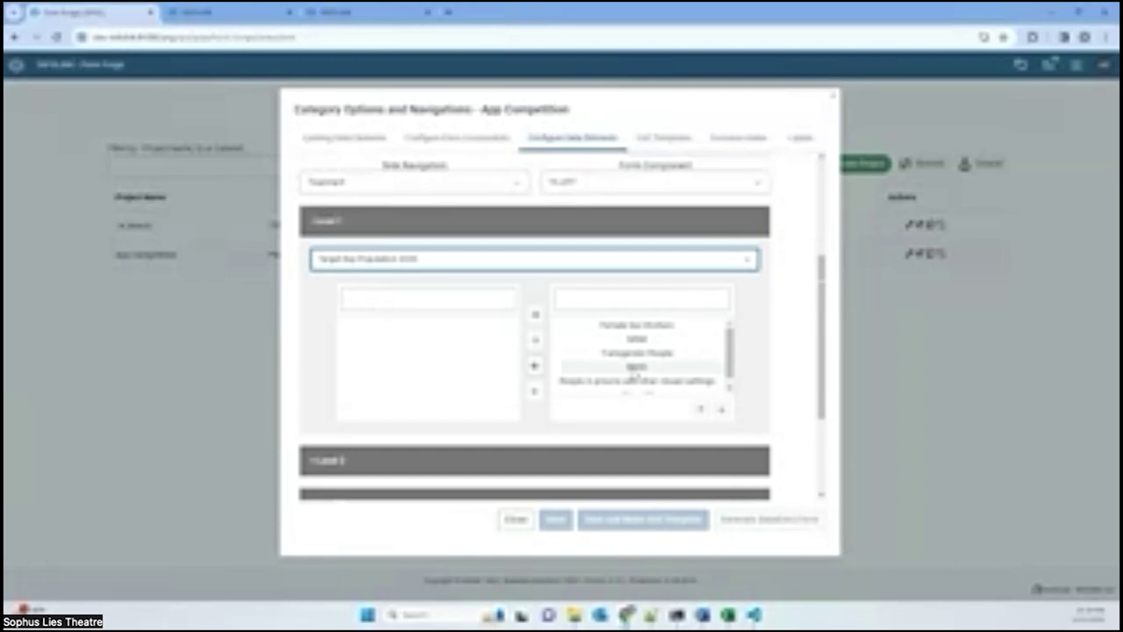
# Set the level 2 category of the data element to CD4.
pyautogui.scroll(-3, 637, 373)
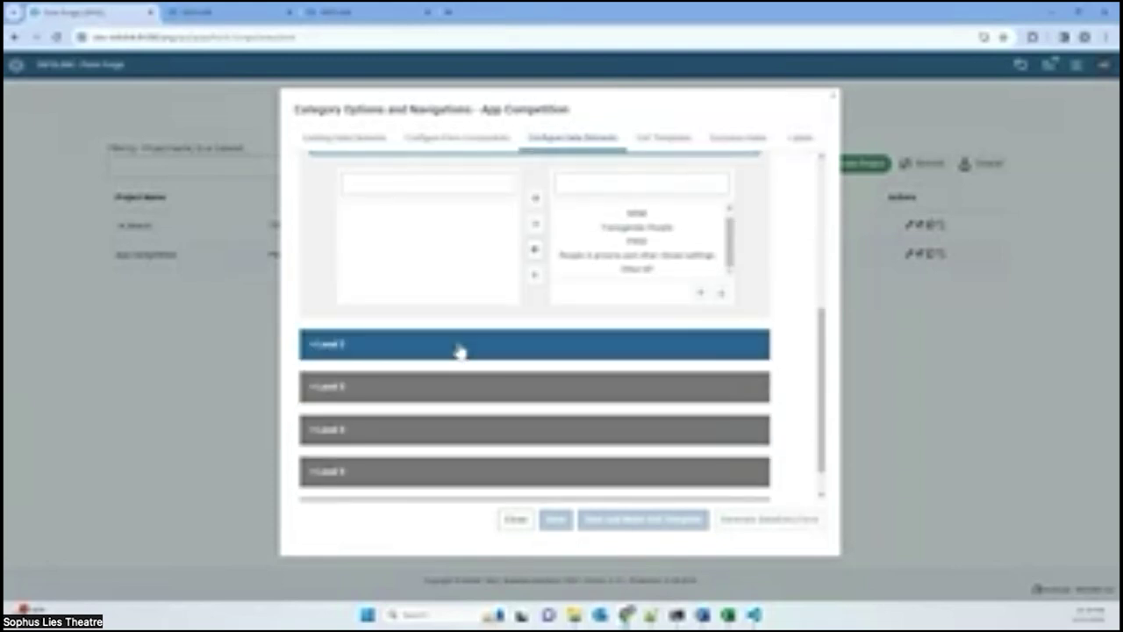
pyautogui.click(460, 350)
pyautogui.click(473, 382)
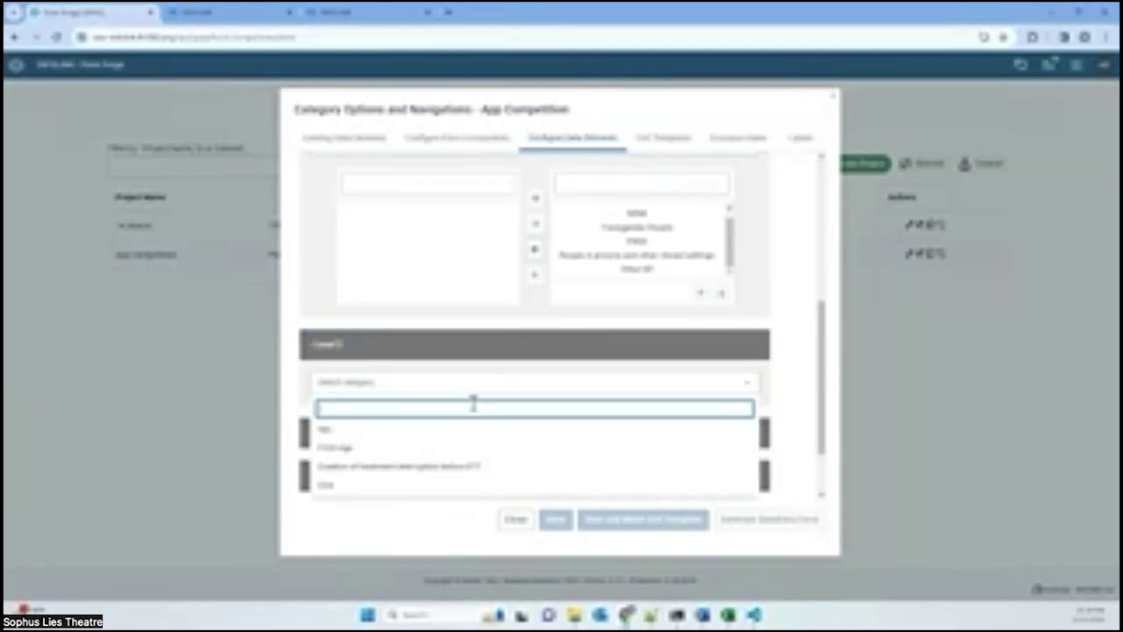
pyautogui.click(419, 487)
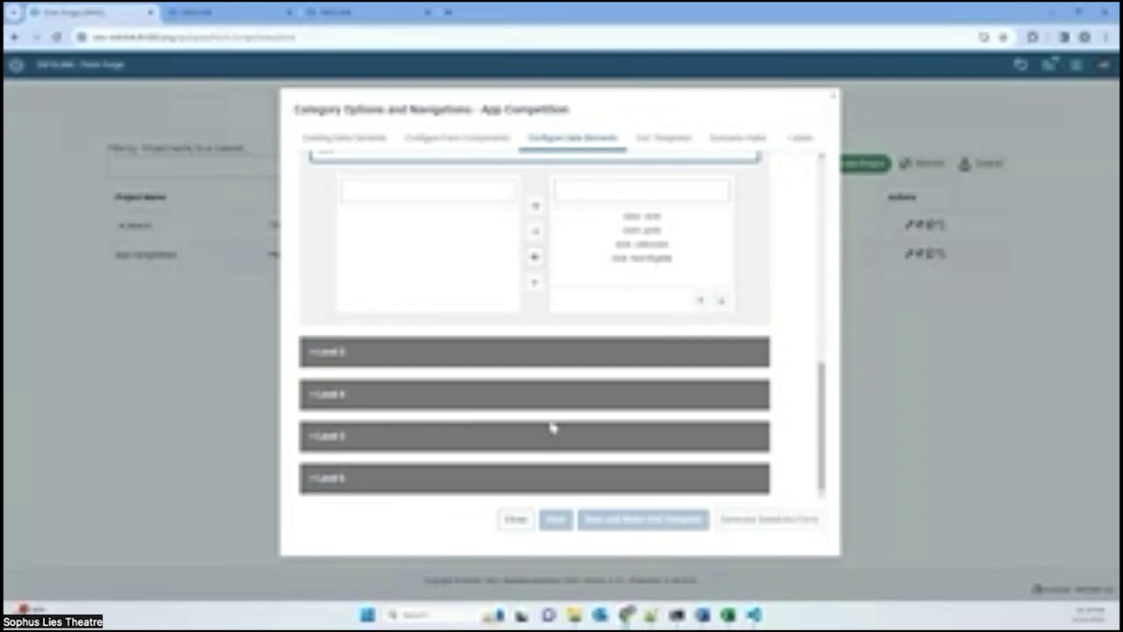
# Set the level 3 category of the data element to Sex.
pyautogui.click(495, 360)
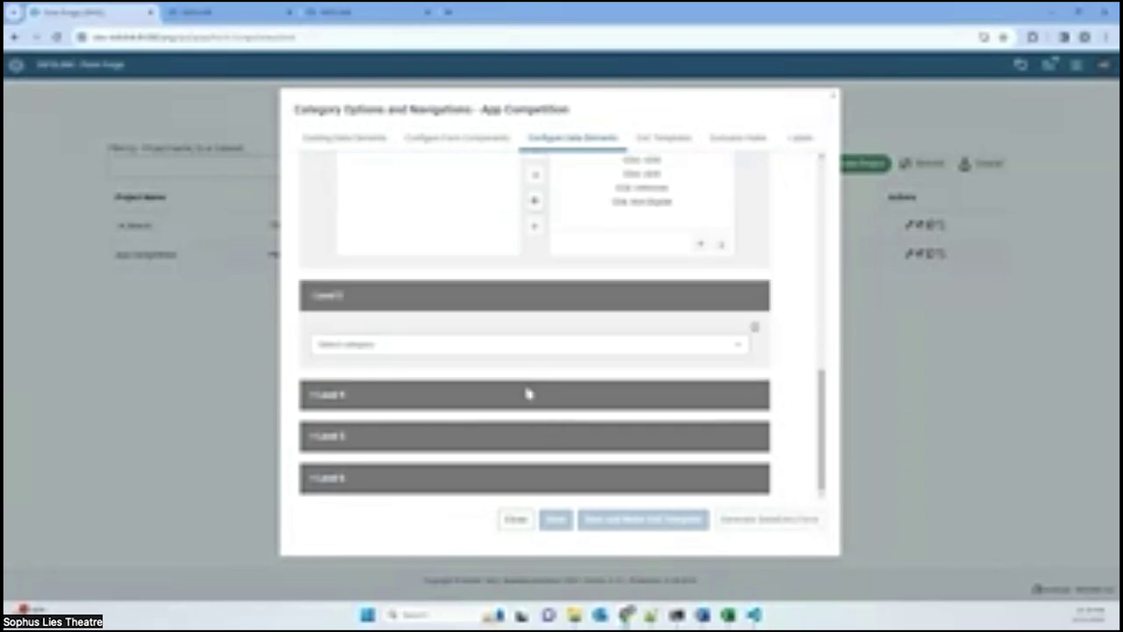
pyautogui.click(463, 345)
pyautogui.click(463, 390)
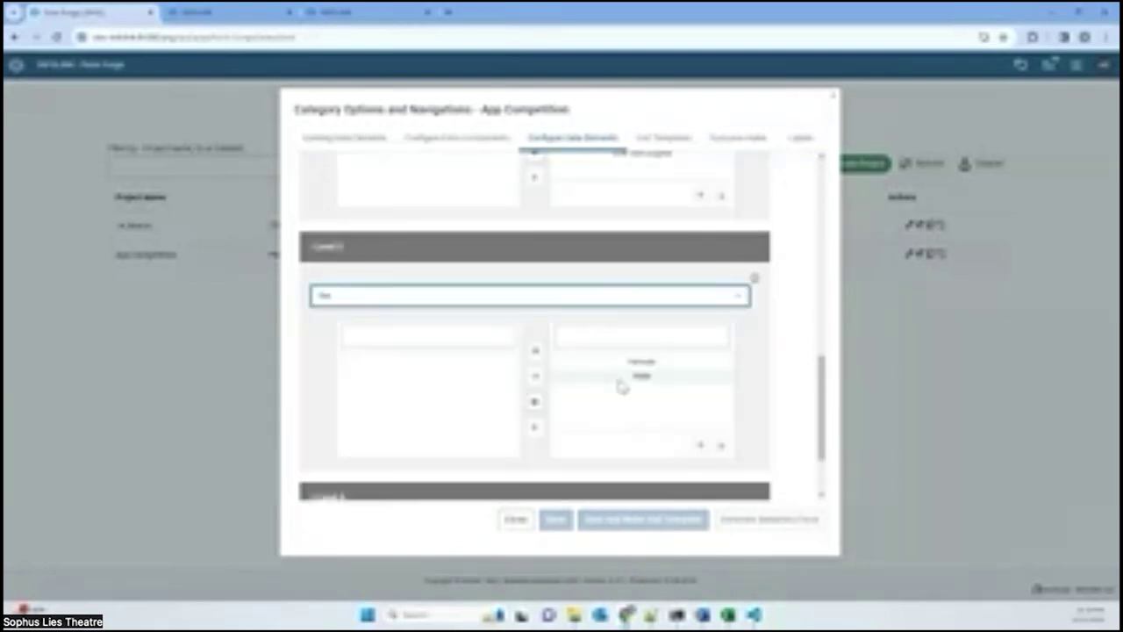
# Set level 4 to the age category and level 5 to Duration of treatment interruption before RTT without the unknown-time option, and save the data element.
pyautogui.scroll(-5, 579, 439)
pyautogui.scroll(-2, 558, 471)
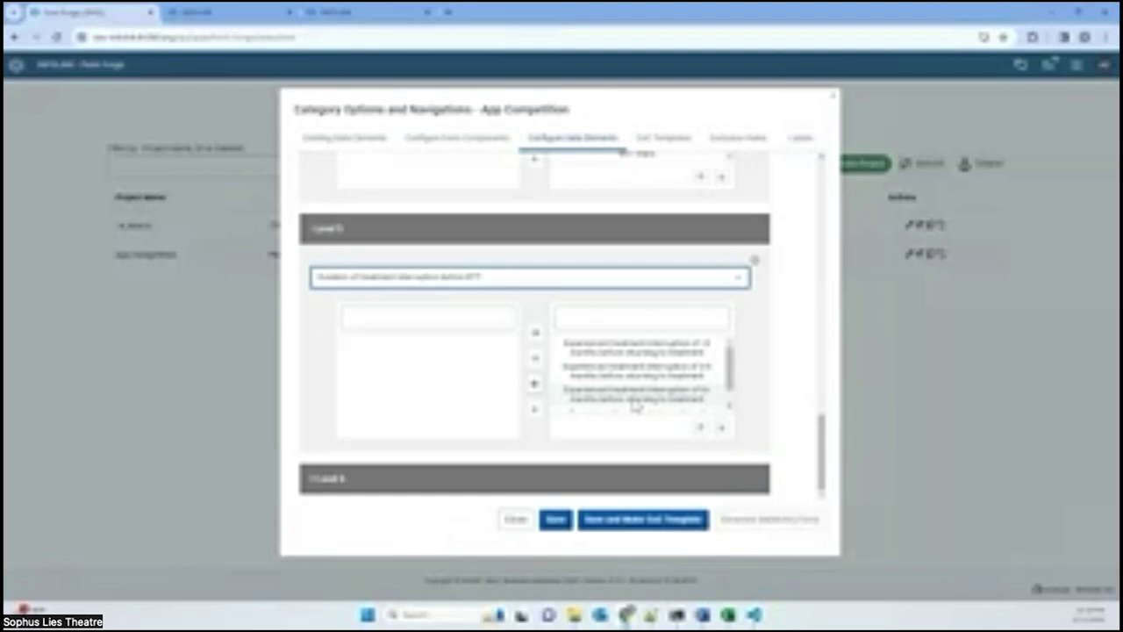
pyautogui.scroll(-1, 637, 404)
pyautogui.click(638, 402)
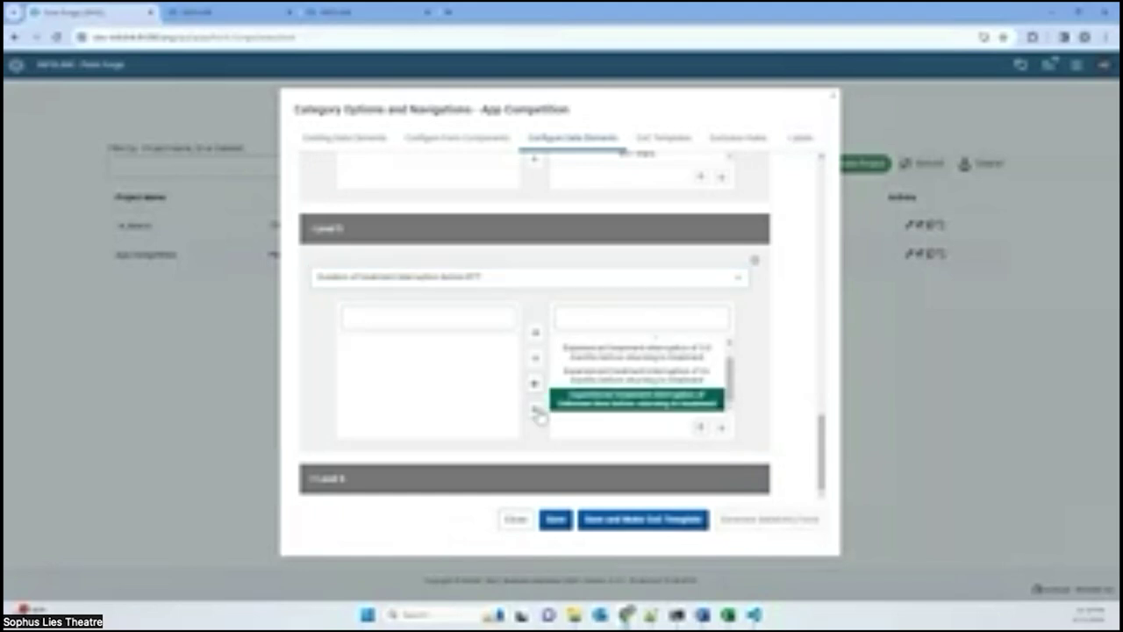
pyautogui.click(535, 411)
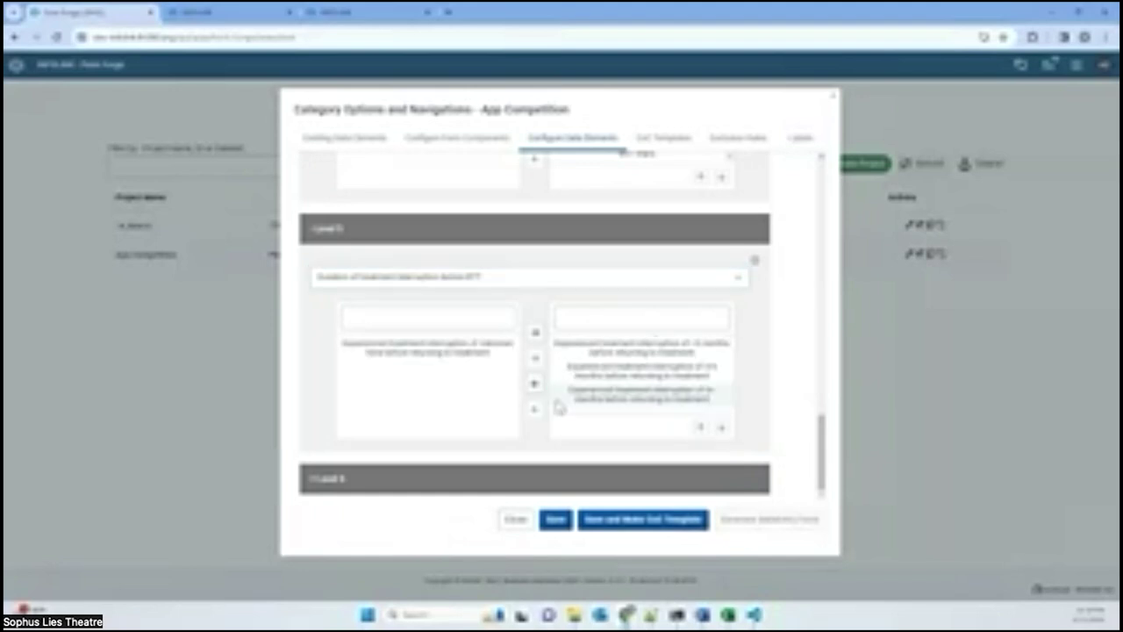
pyautogui.click(556, 519)
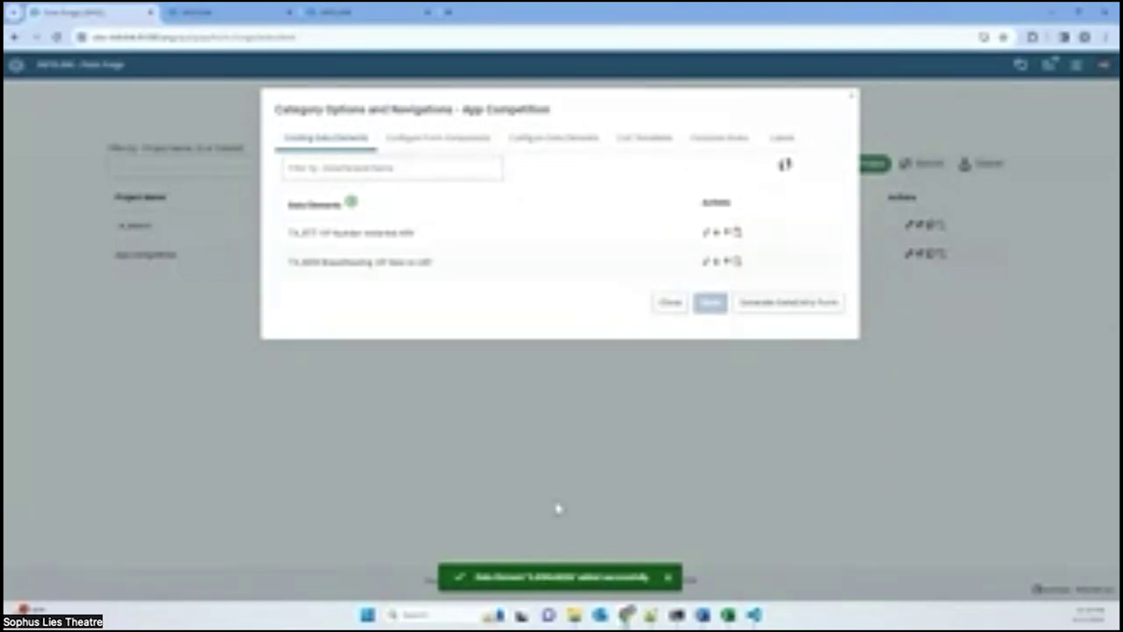
# Start an exclusion rule named FSW Exclusion for category options, using the Target Key Population category combo that includes duration of treatment interruption.
pyautogui.click(720, 138)
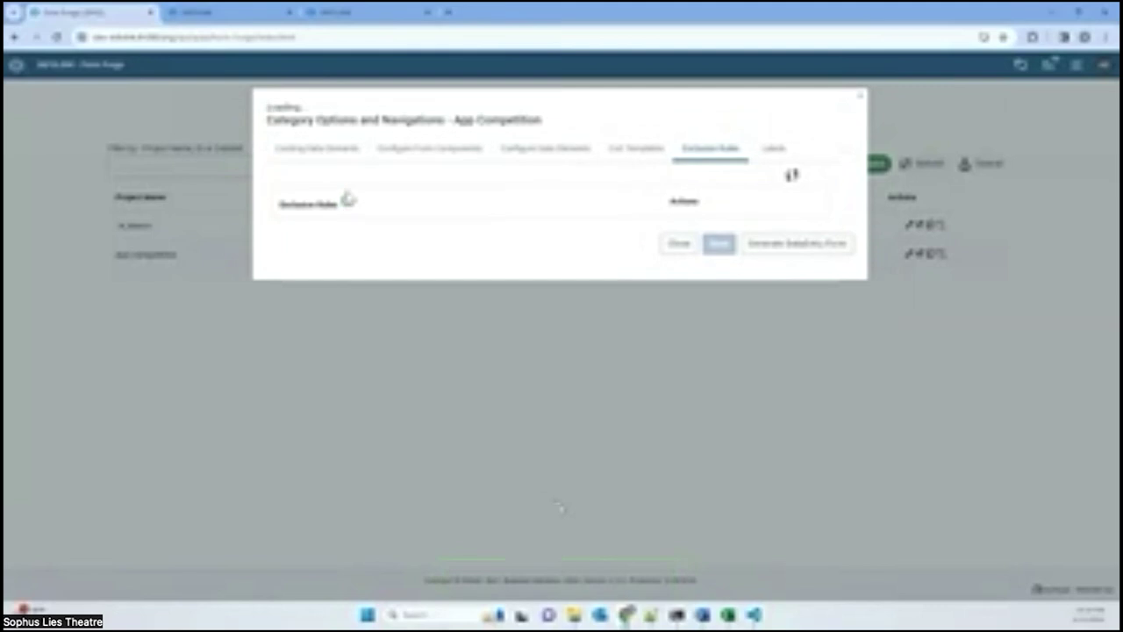
pyautogui.click(348, 191)
pyautogui.click(444, 136)
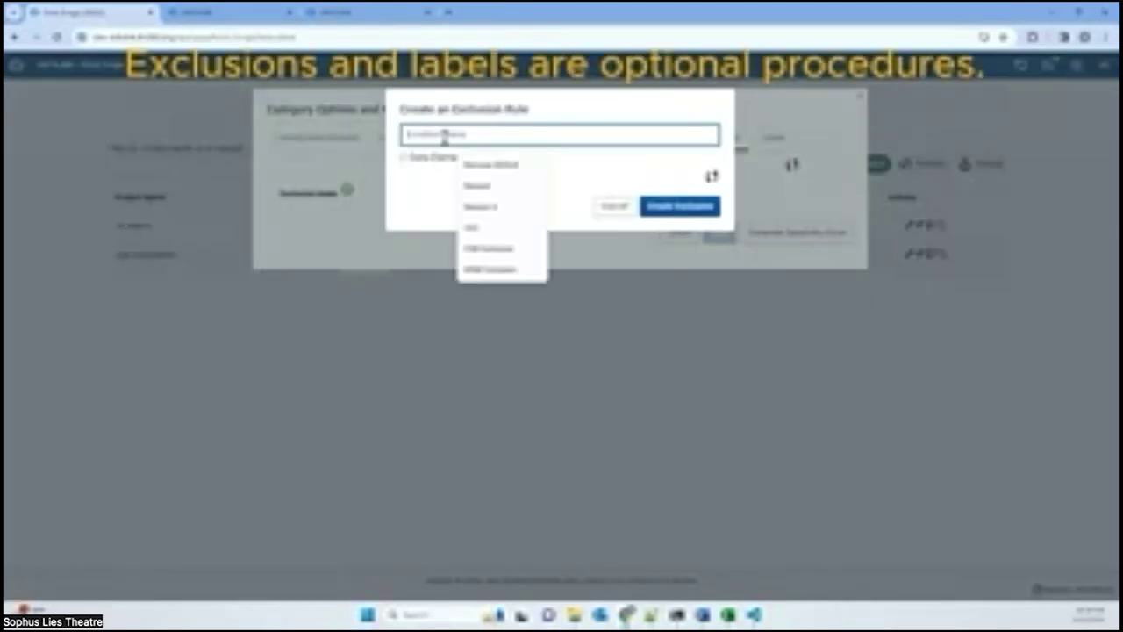
pyautogui.click(495, 249)
pyautogui.click(475, 158)
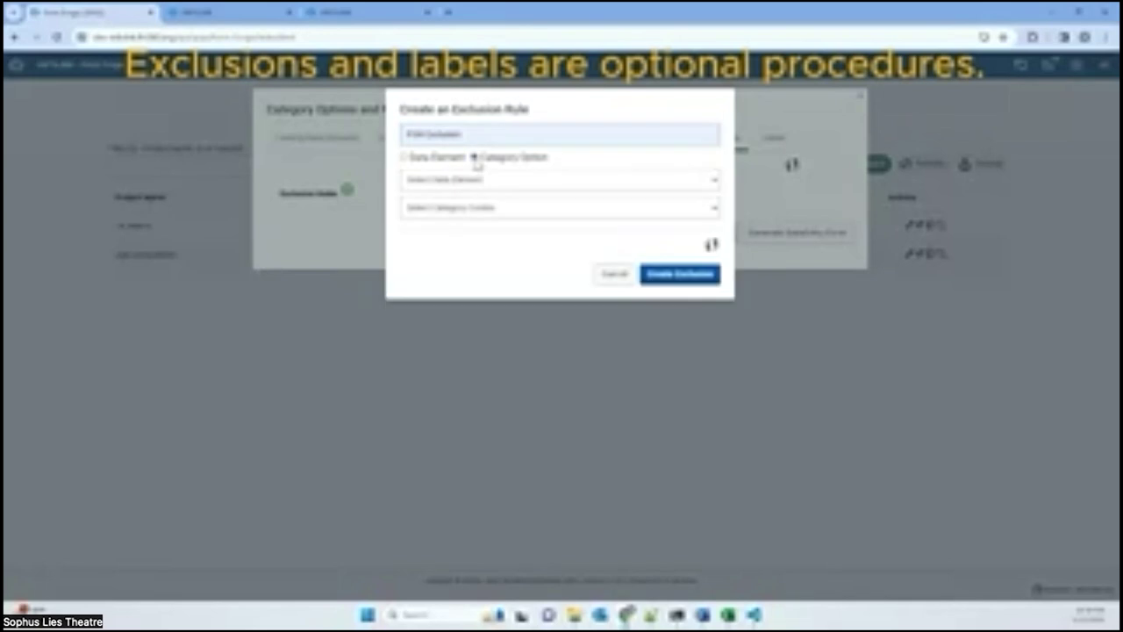
pyautogui.click(504, 213)
pyautogui.click(518, 237)
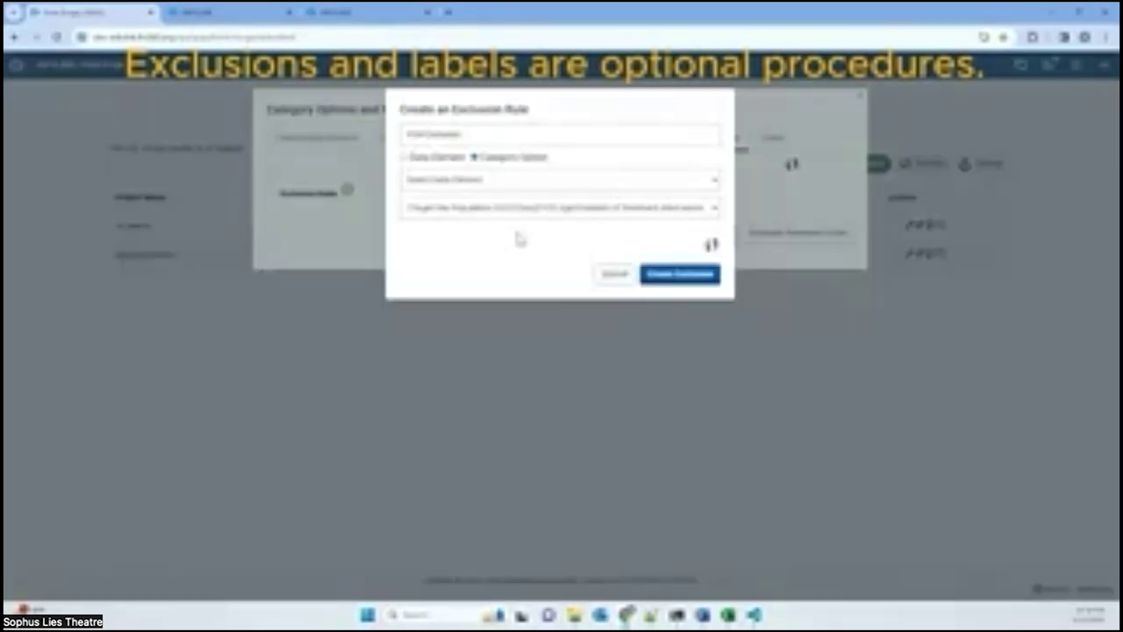
# Set the rule to exclude Male in the Sex category for Female Sex Workers, and create the exclusion.
pyautogui.doubleClick(475, 273)
pyautogui.scroll(-3, 494, 320)
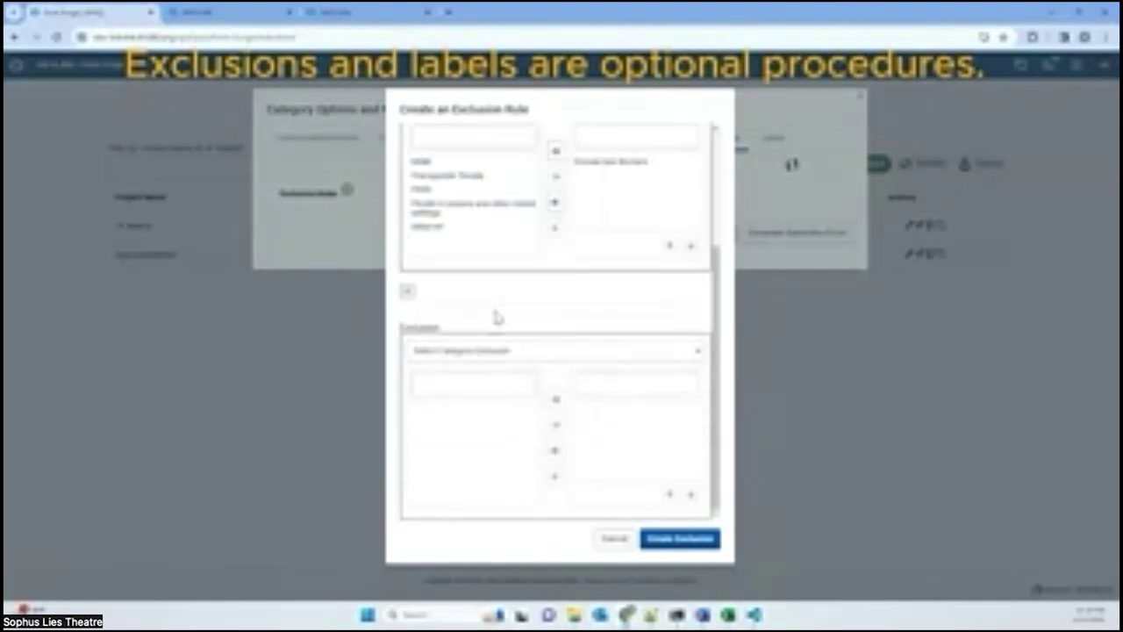
pyautogui.click(509, 351)
pyautogui.click(473, 389)
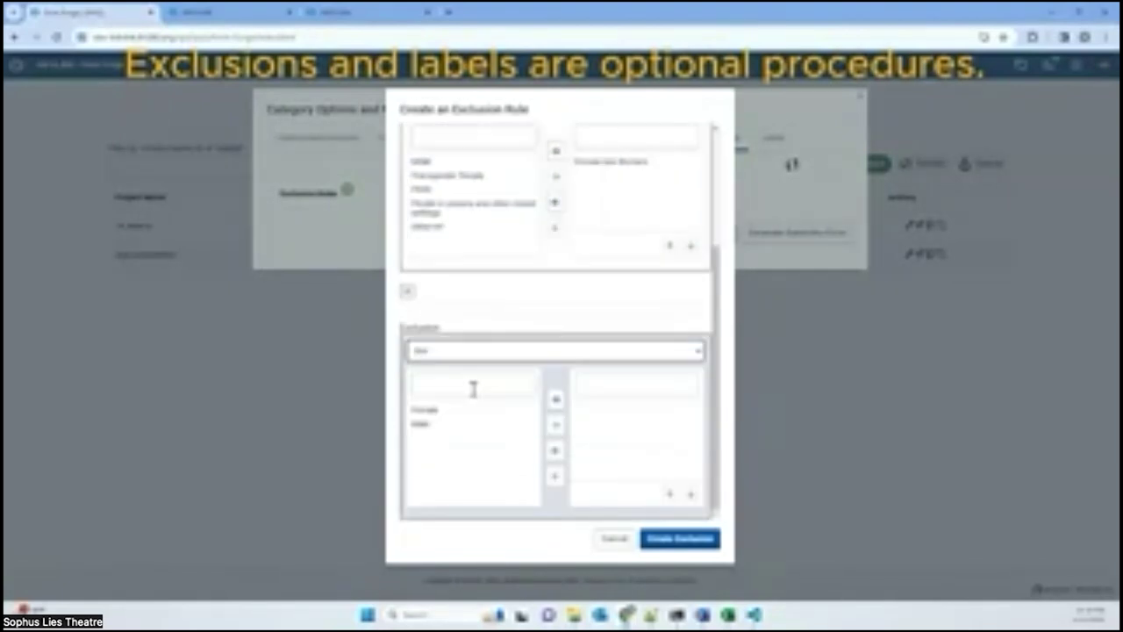
pyautogui.doubleClick(420, 425)
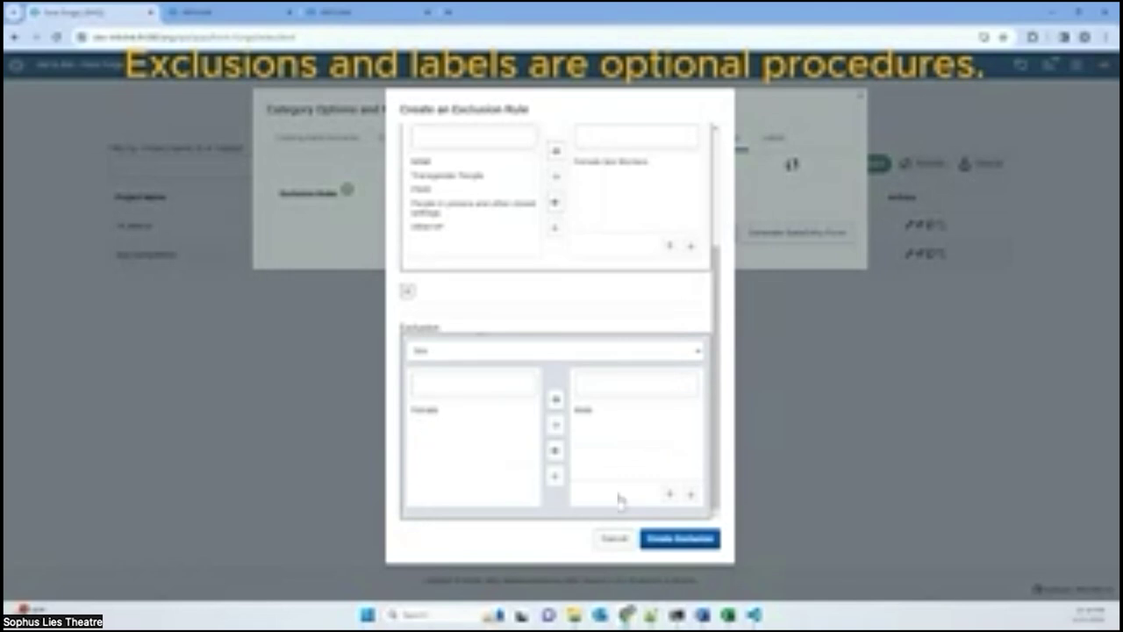
pyautogui.click(690, 539)
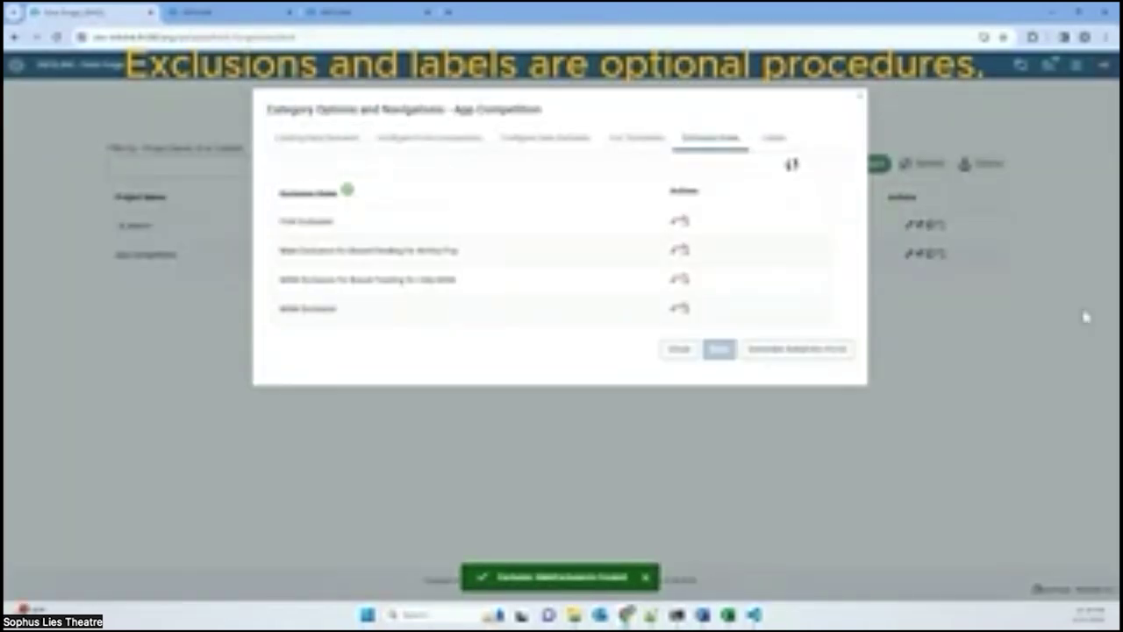
# Start a category option label and load the Target Key Population category combo that includes duration of treatment interruption.
pyautogui.click(773, 137)
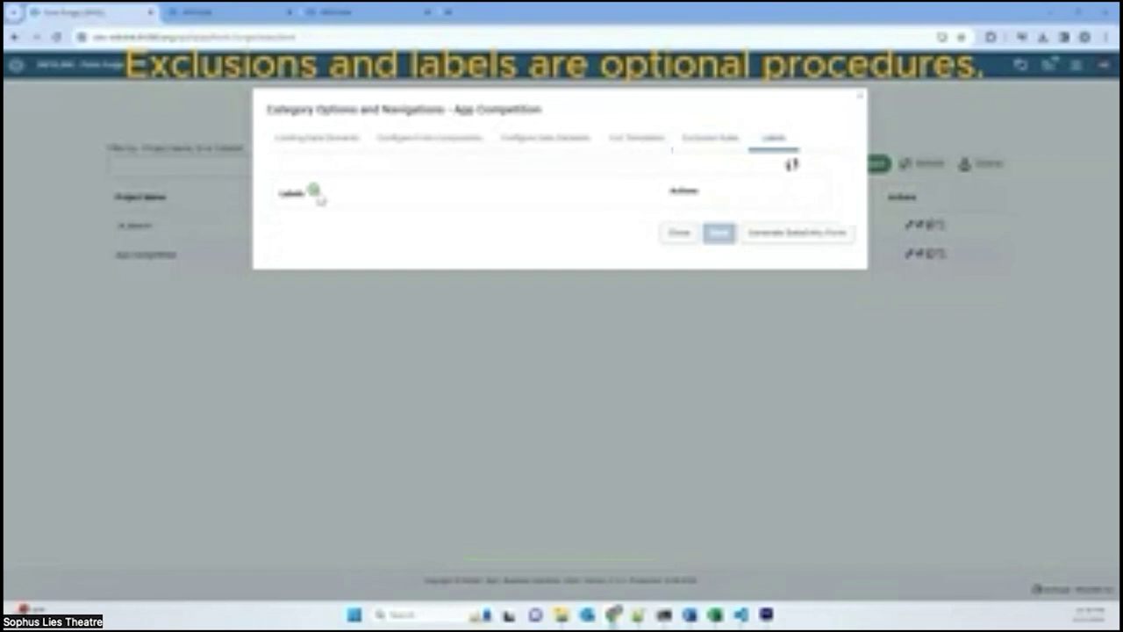
pyautogui.click(313, 191)
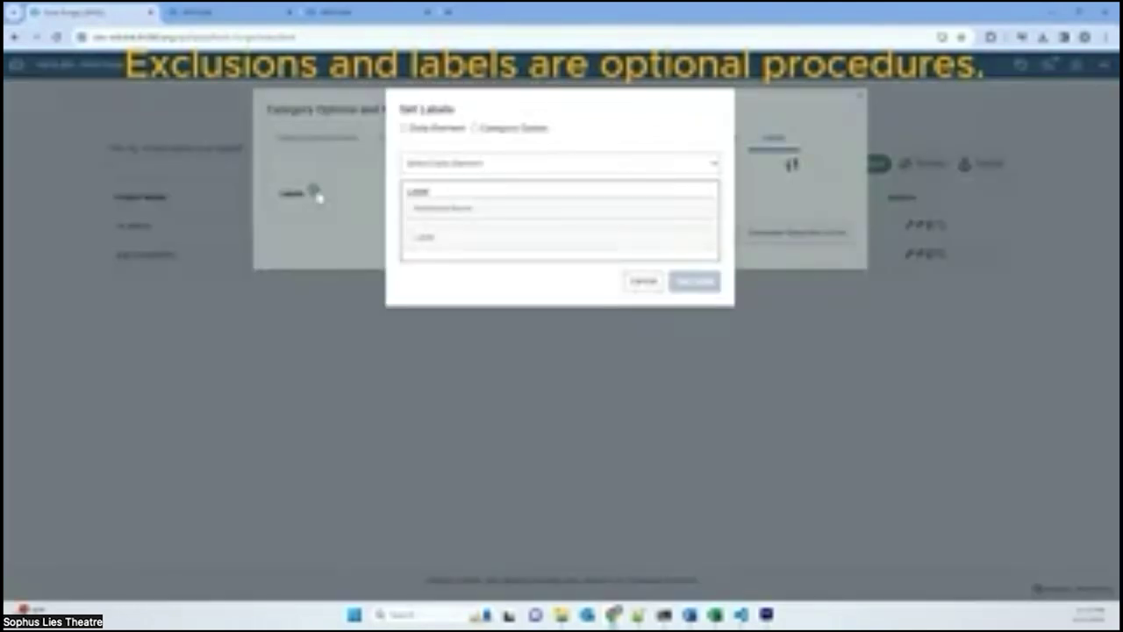
pyautogui.click(477, 128)
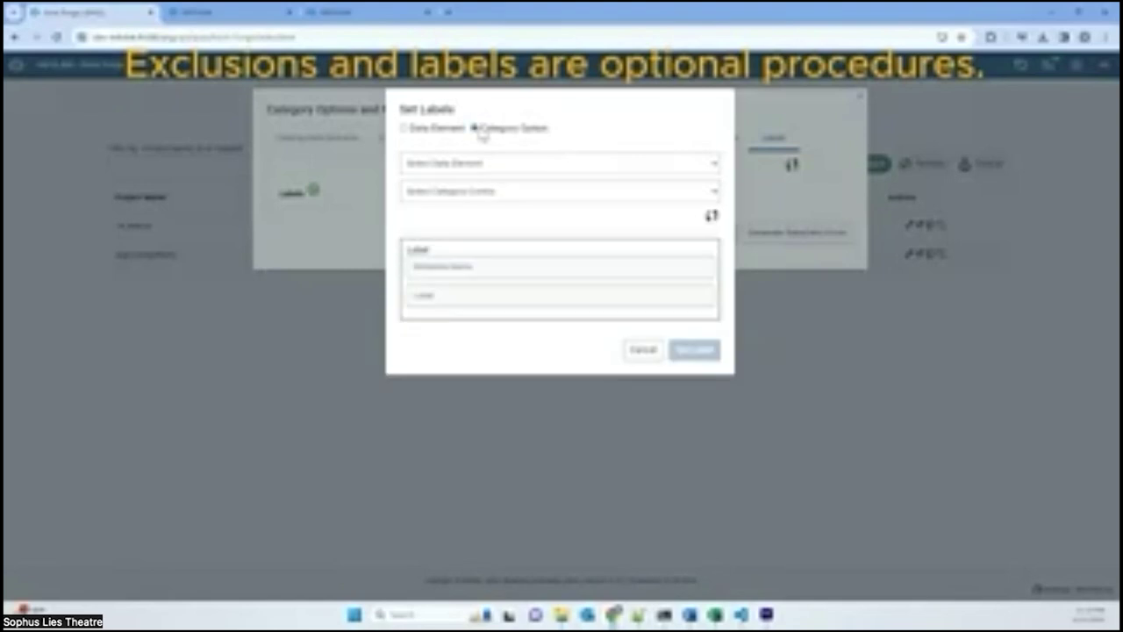
pyautogui.click(529, 198)
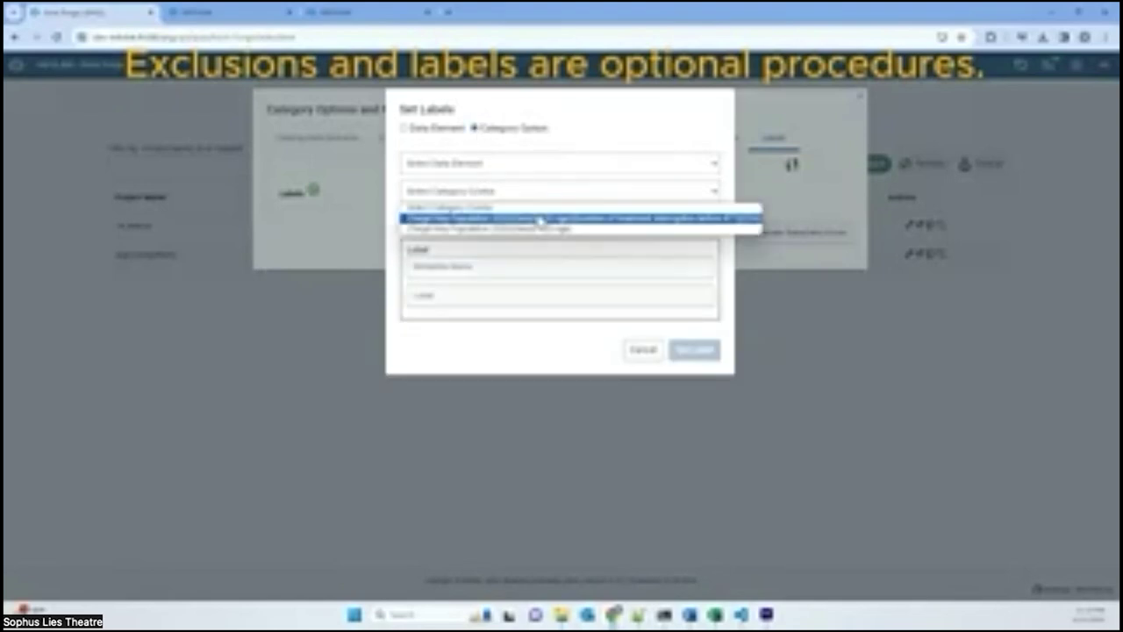
pyautogui.click(544, 219)
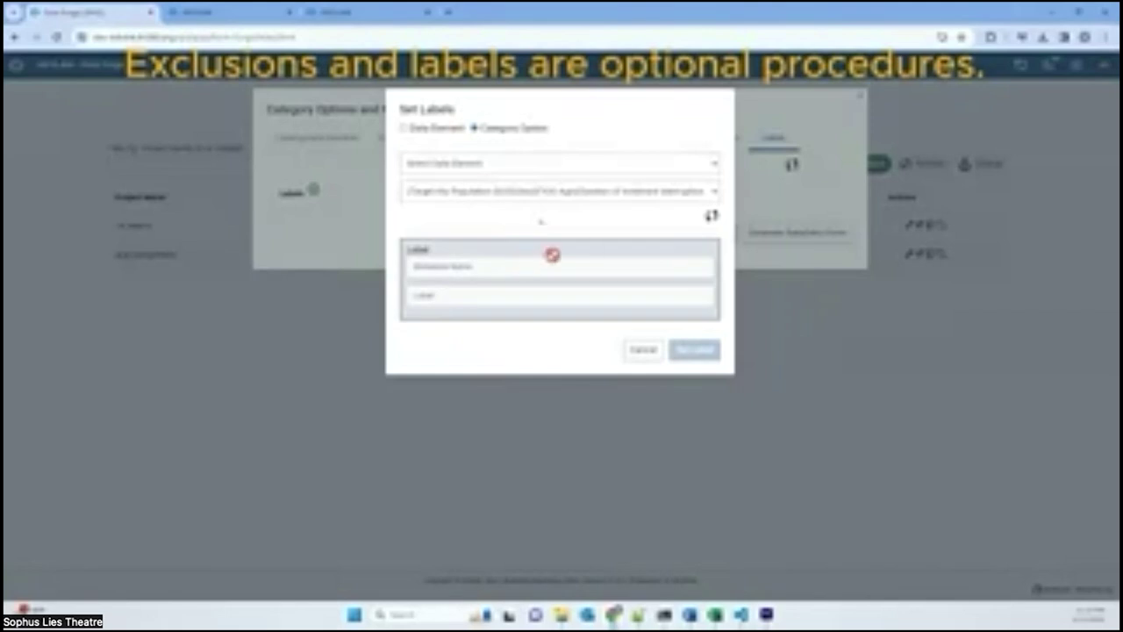
pyautogui.click(712, 225)
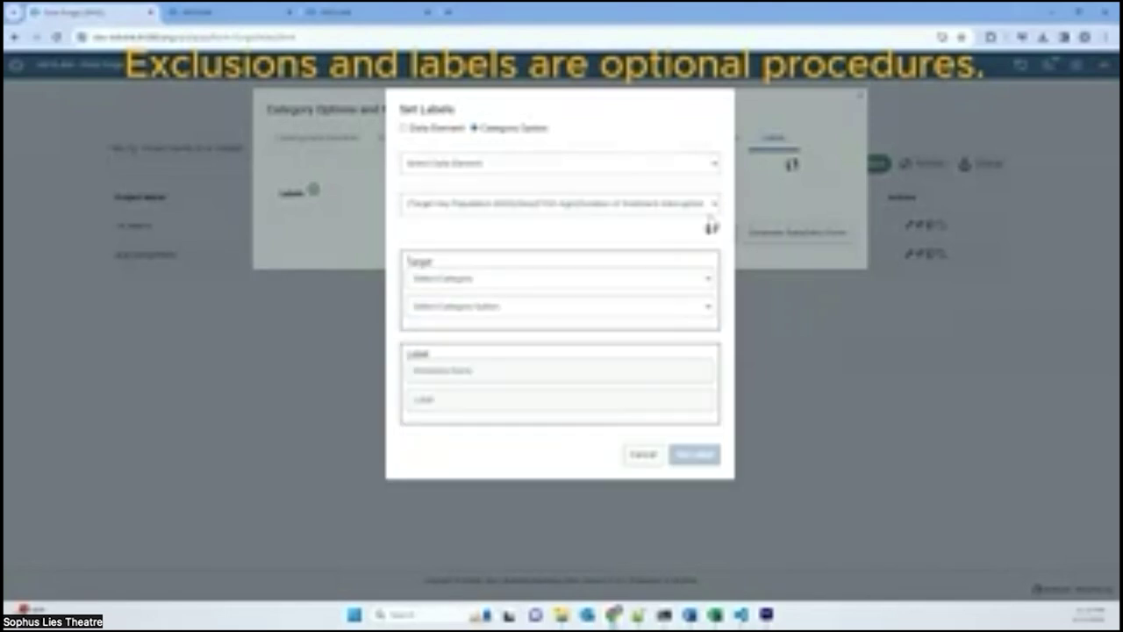
# Label the under-3-months option of Duration of treatment interruption before RTT as "IIT <3 months" and save the label.
pyautogui.click(569, 281)
pyautogui.click(538, 337)
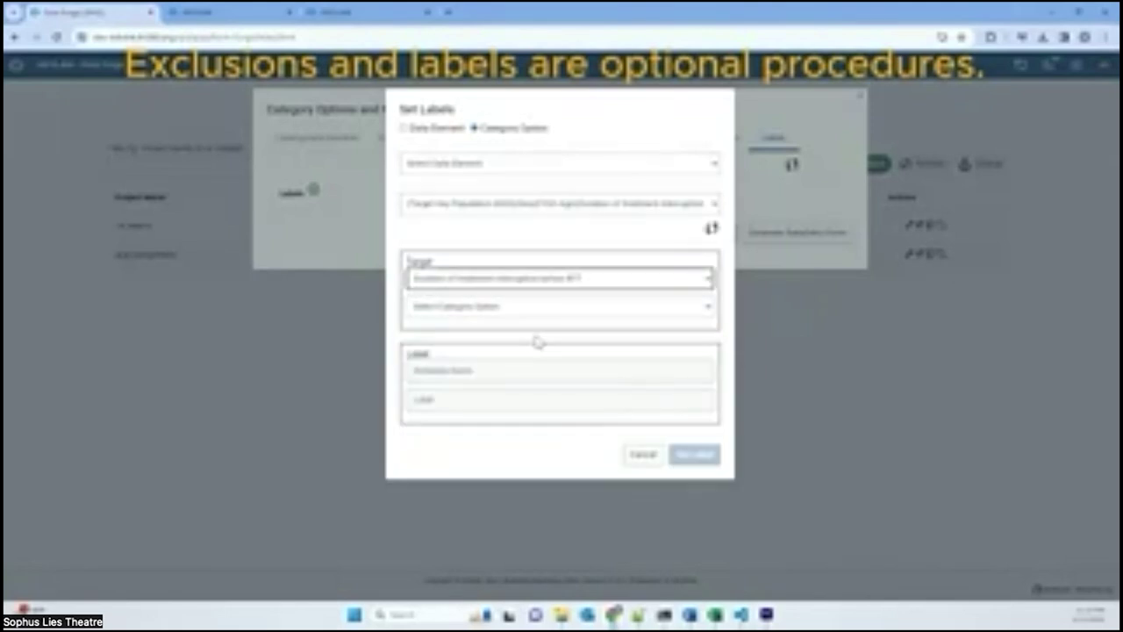
pyautogui.click(526, 312)
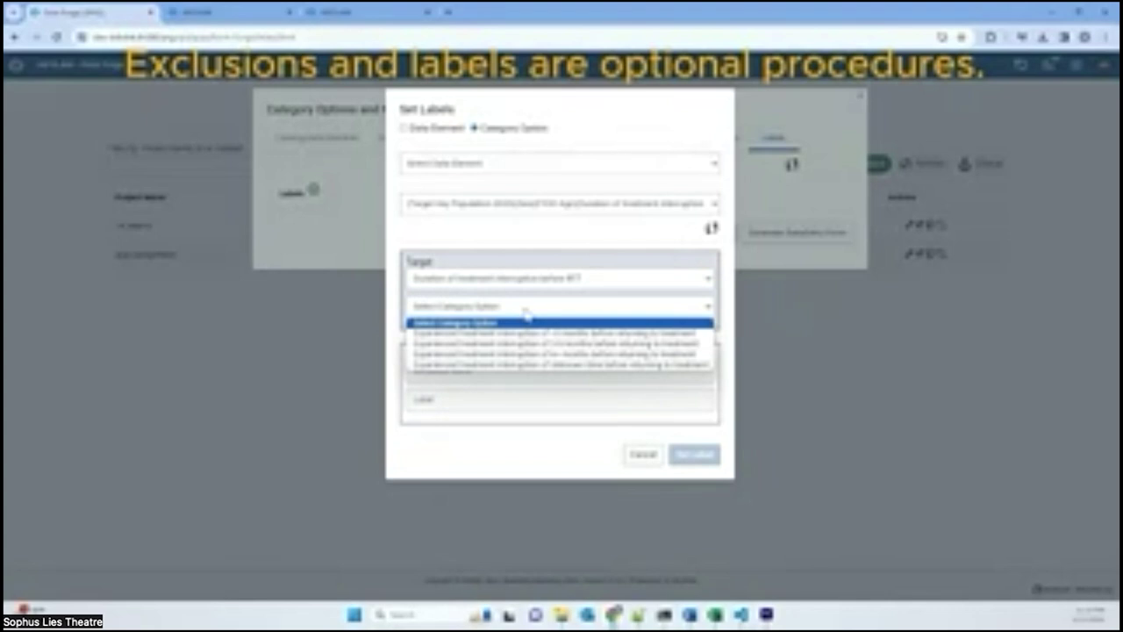
pyautogui.click(534, 334)
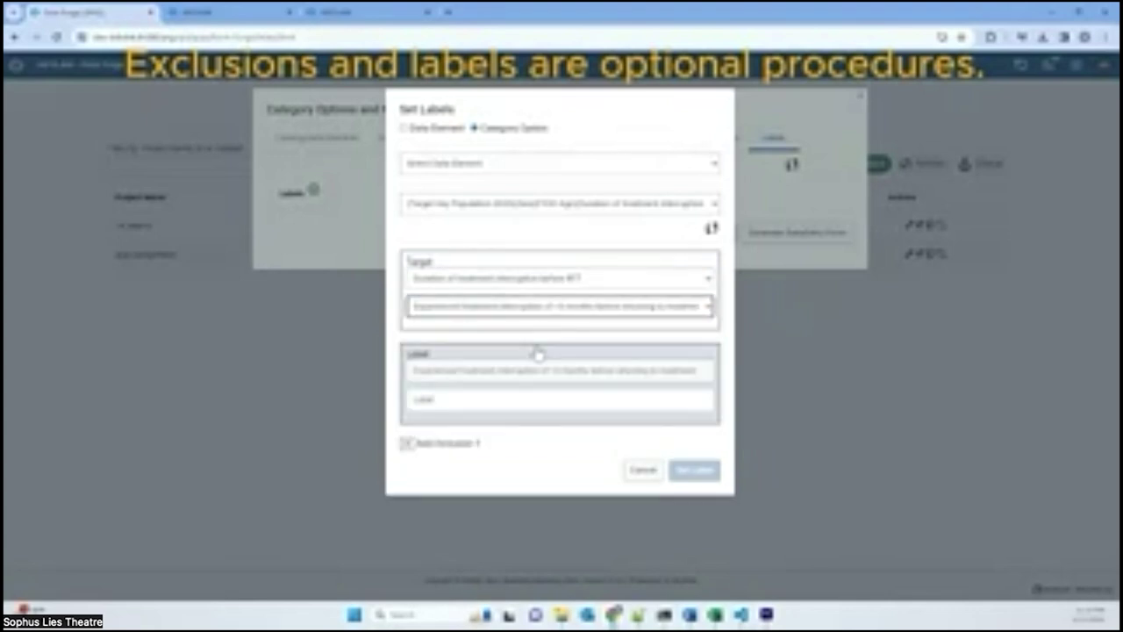
pyautogui.click(502, 400)
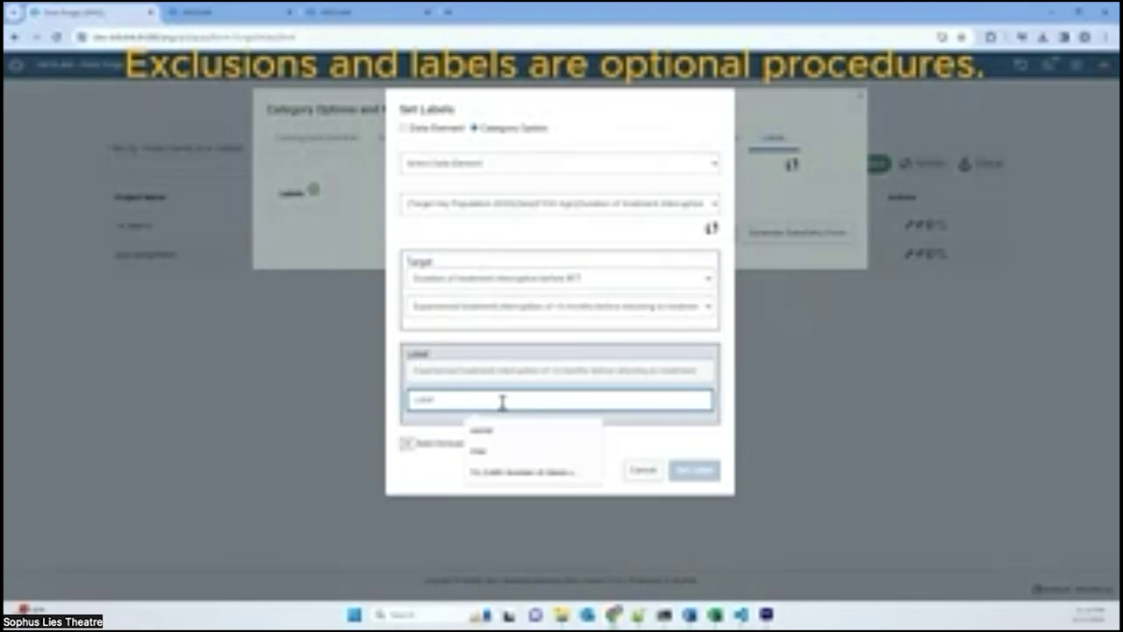
pyautogui.write('IIT <3 months')
pyautogui.click(694, 469)
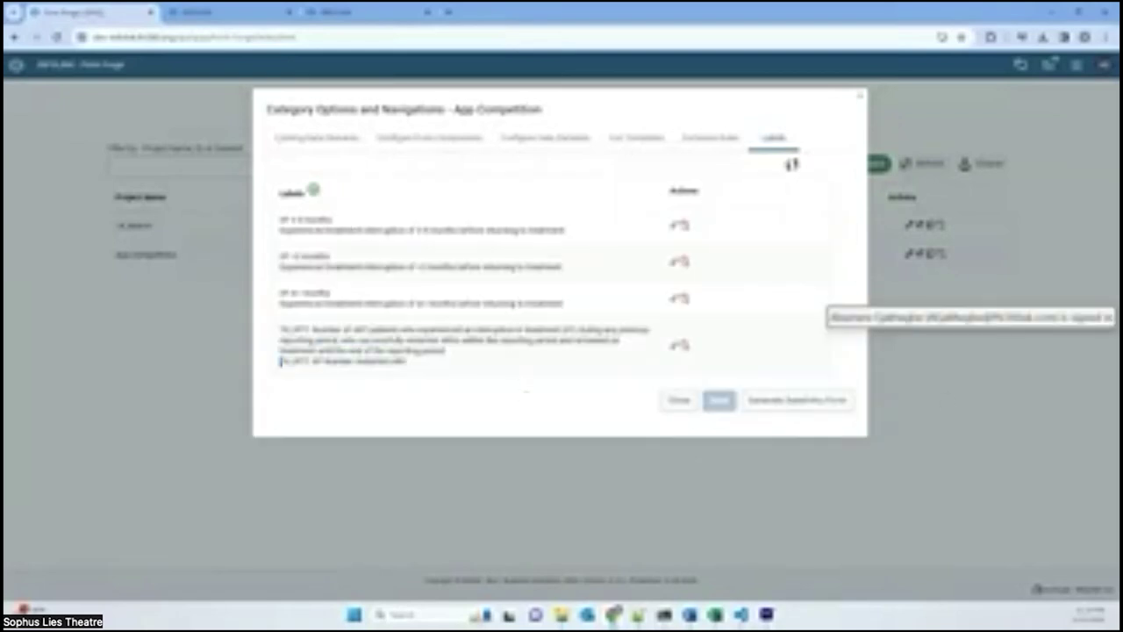
# Generate the App Competition data entry form and deploy the first listed HTML version.
pyautogui.click(795, 402)
pyautogui.hotkey('ctrl', 'v')
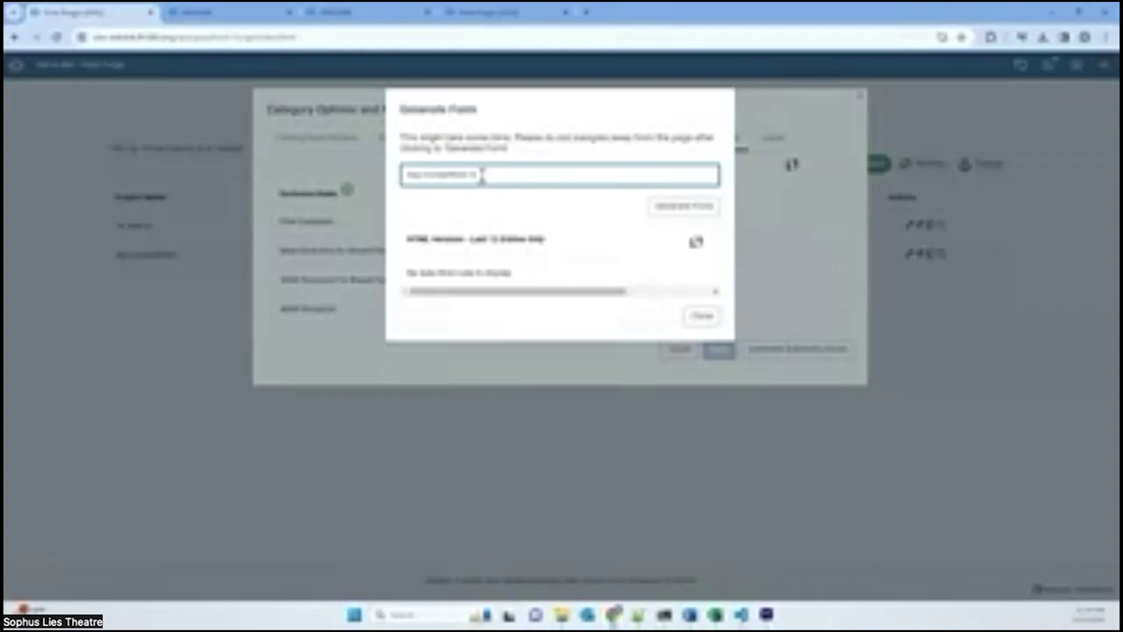
pyautogui.click(672, 207)
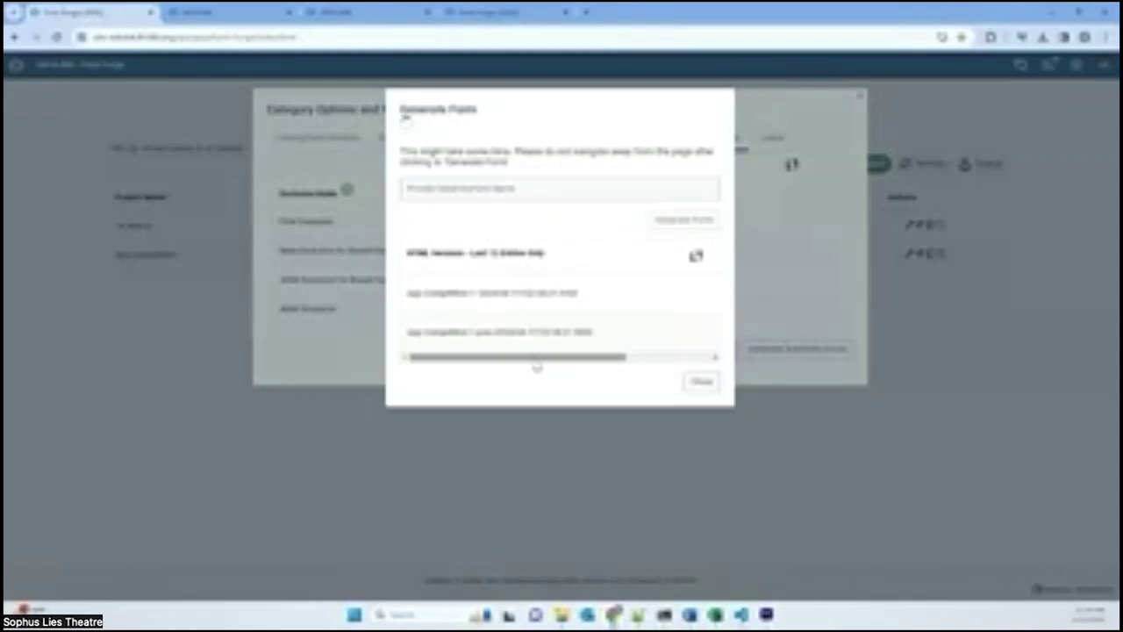
pyautogui.hscroll(3, 537, 360)
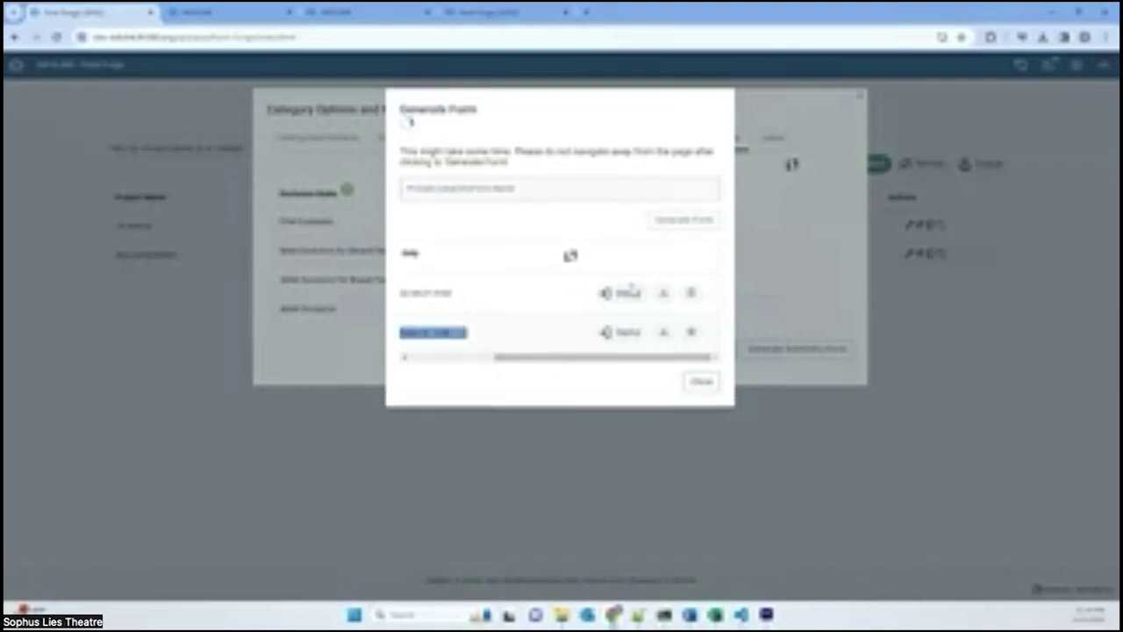
pyautogui.click(626, 297)
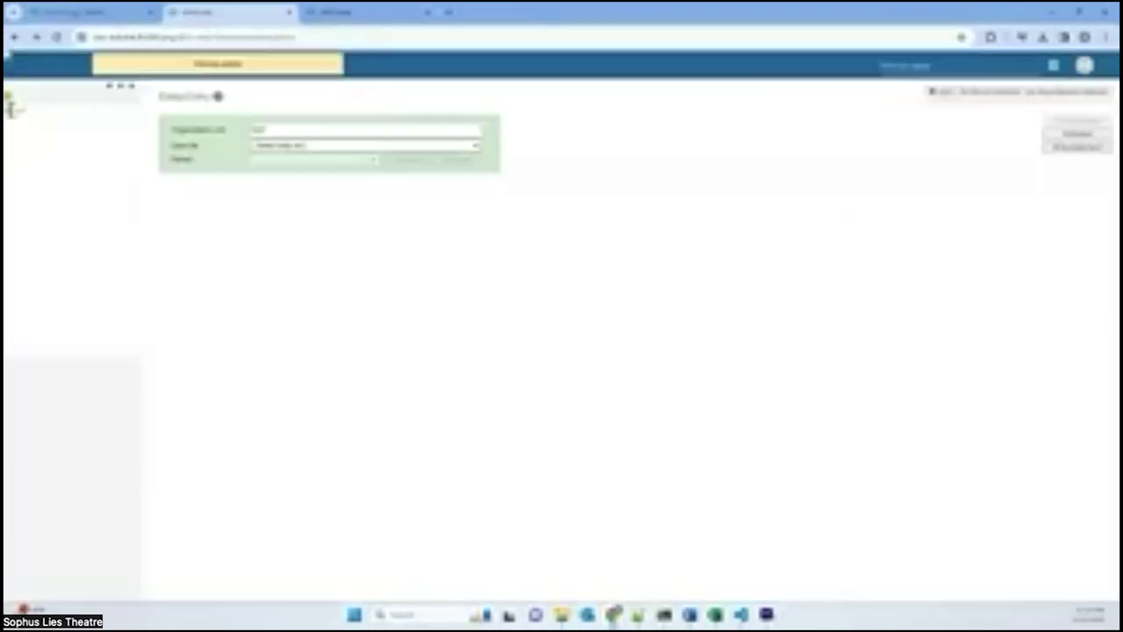
# Switch to Data Entry and open the custom form data set for Angola with the period March 2024.
pyautogui.click(29, 119)
pyautogui.click(289, 146)
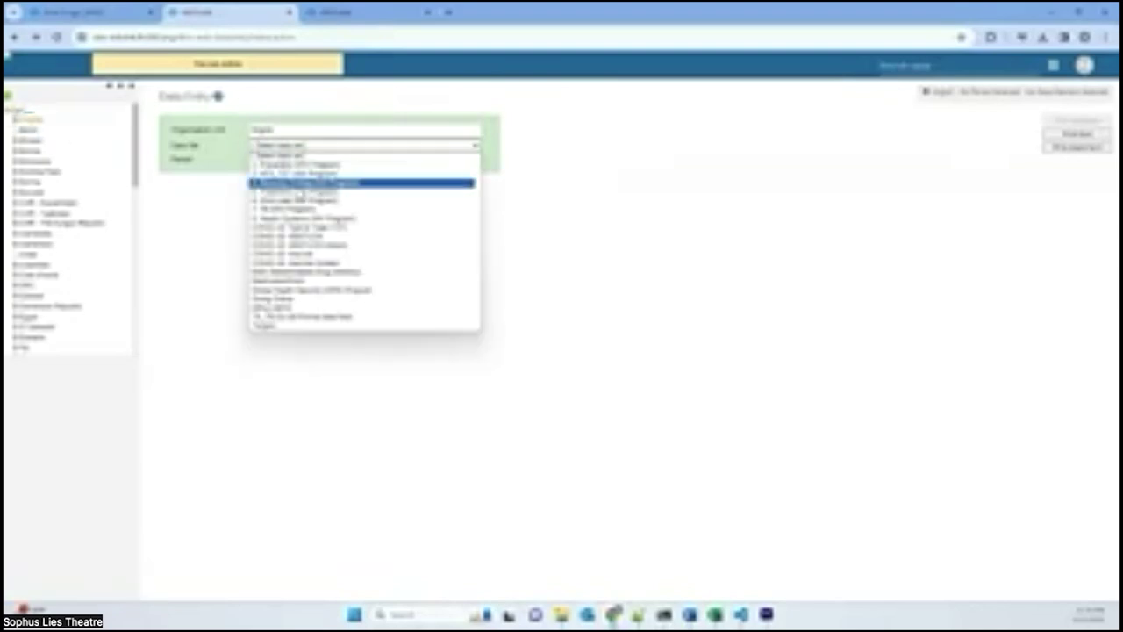
pyautogui.click(313, 283)
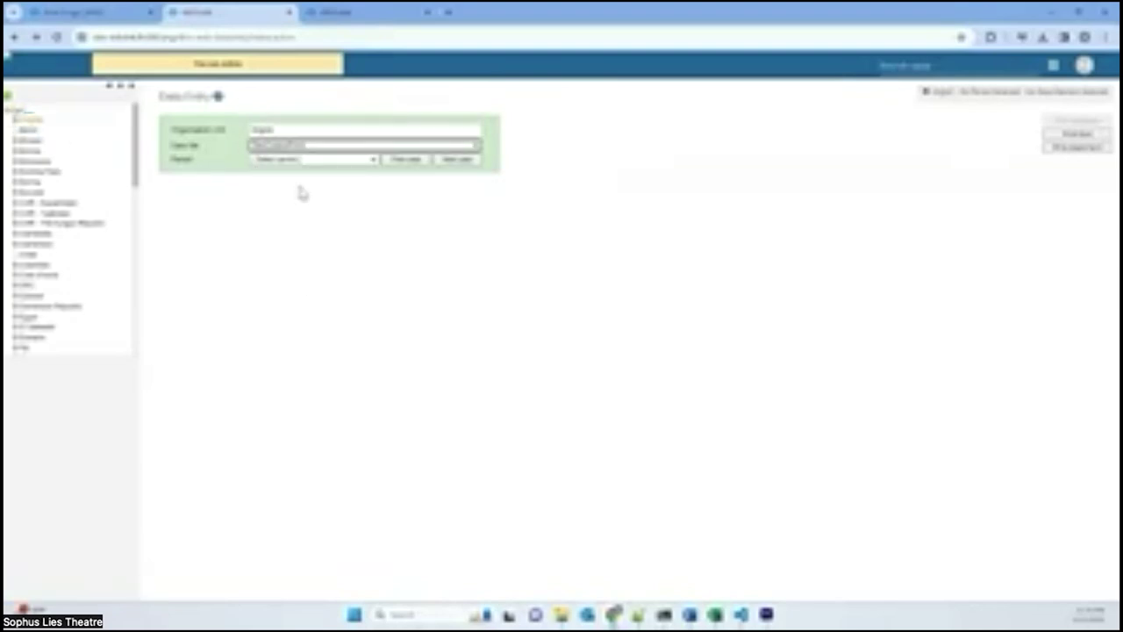
pyautogui.click(298, 159)
pyautogui.click(298, 179)
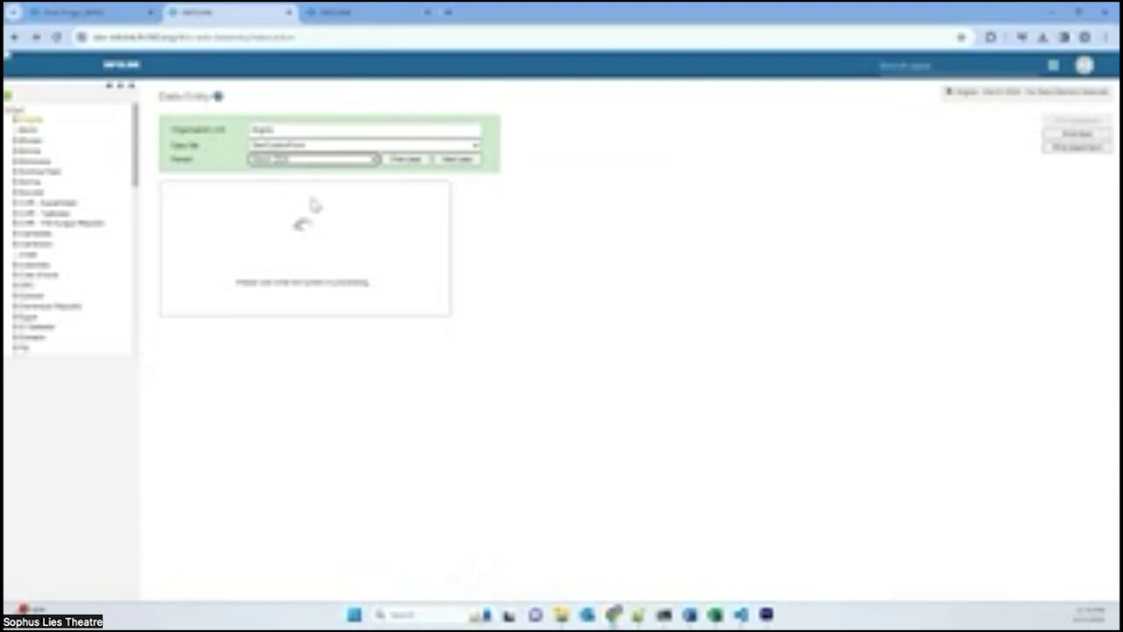
pyautogui.click(409, 277)
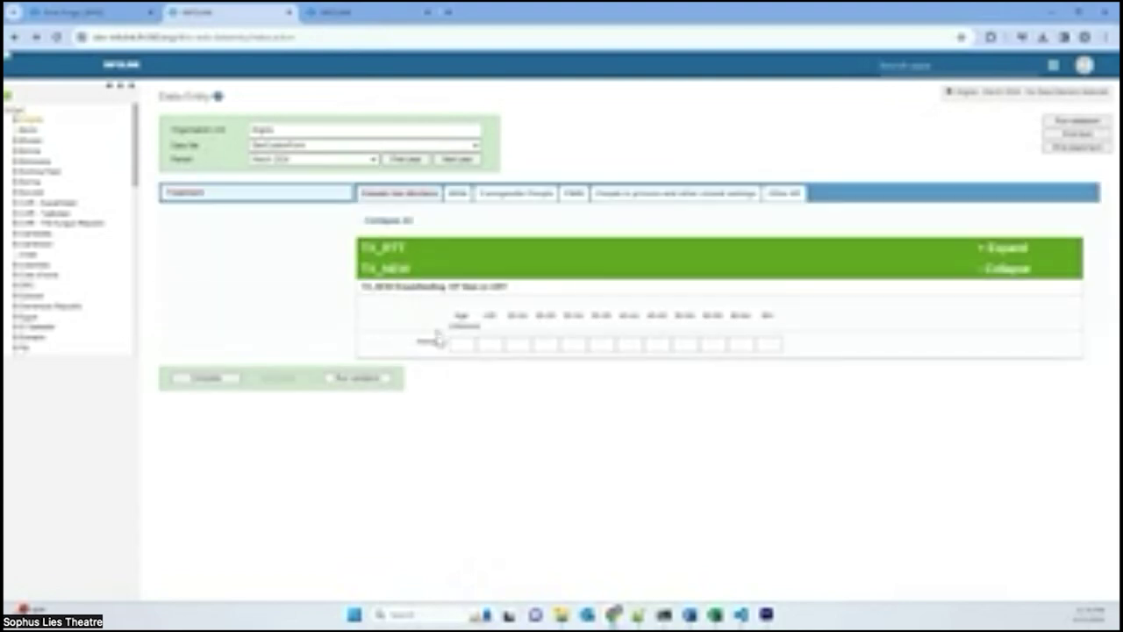
# Expand the TX_RTT section of the form and examine its description, CD4 groups and treatment interruption rows.
pyautogui.click(399, 250)
pyautogui.scroll(-10, 418, 306)
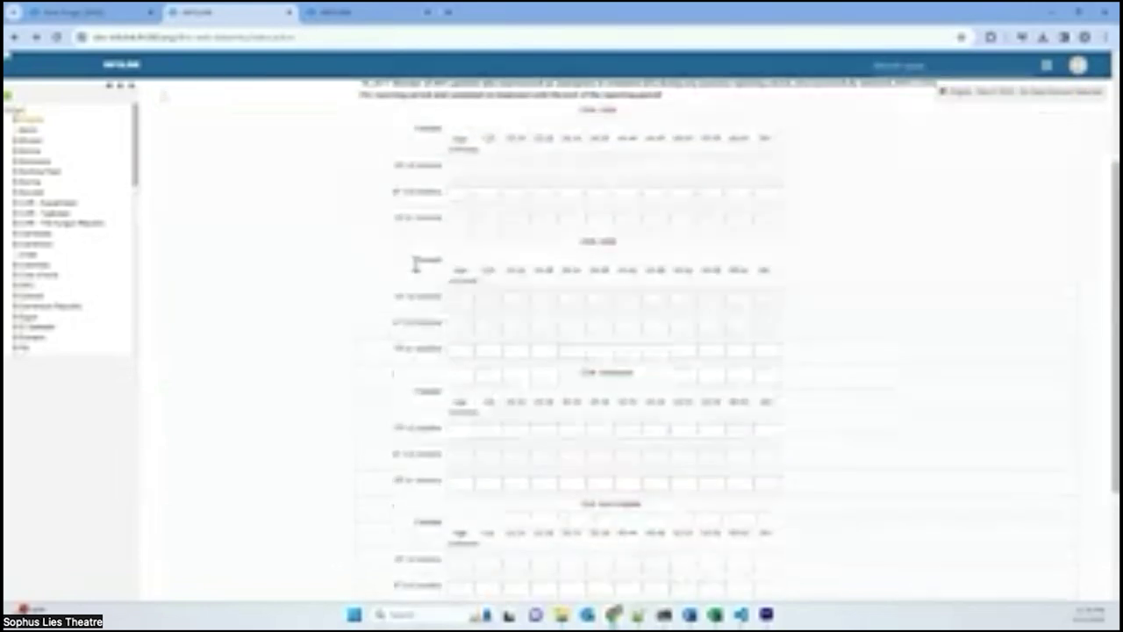
pyautogui.scroll(2, 409, 279)
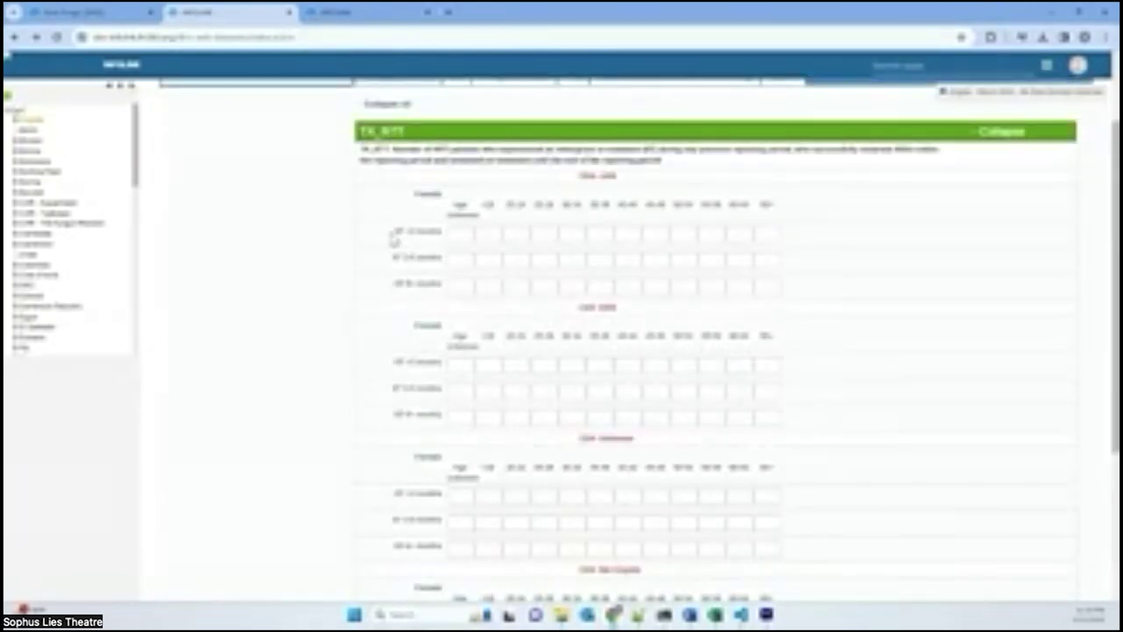
pyautogui.moveTo(663, 161); pyautogui.dragTo(360, 149)
# Switch back to Form Forge and examine the label configured for the TX_RTT data element's description.
pyautogui.click(107, 16)
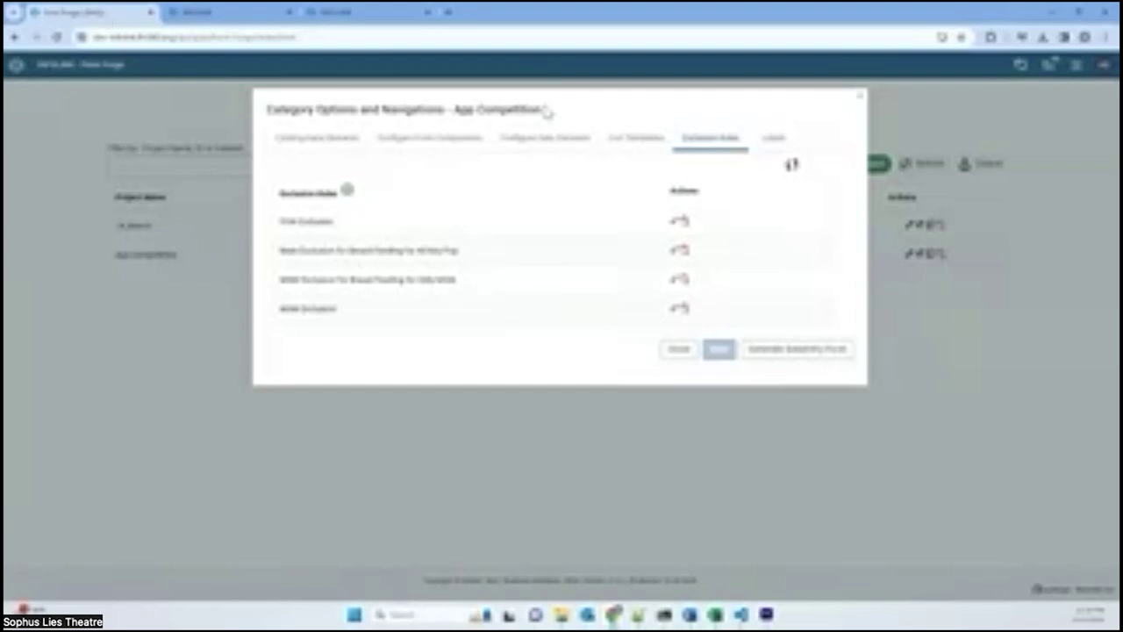
pyautogui.click(774, 139)
pyautogui.moveTo(408, 362); pyautogui.dragTo(364, 351)
pyautogui.click(390, 352)
pyautogui.moveTo(446, 353); pyautogui.dragTo(282, 329)
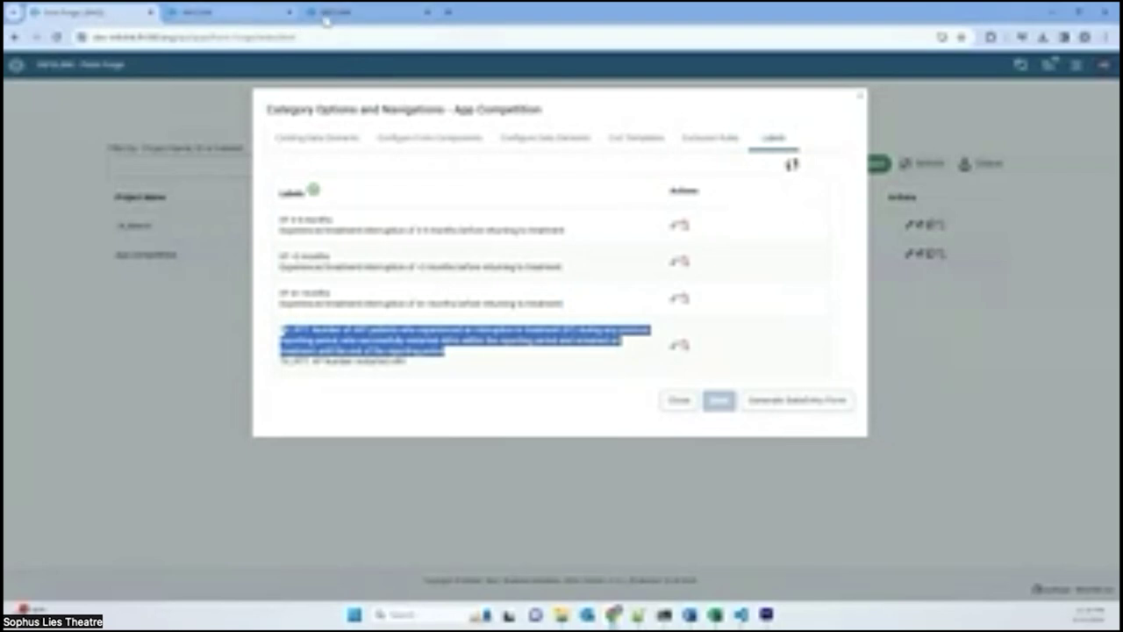
# Compare the IIT <3 months row in the data entry form with its configured label, and review the exclusion rules.
pyautogui.click(248, 18)
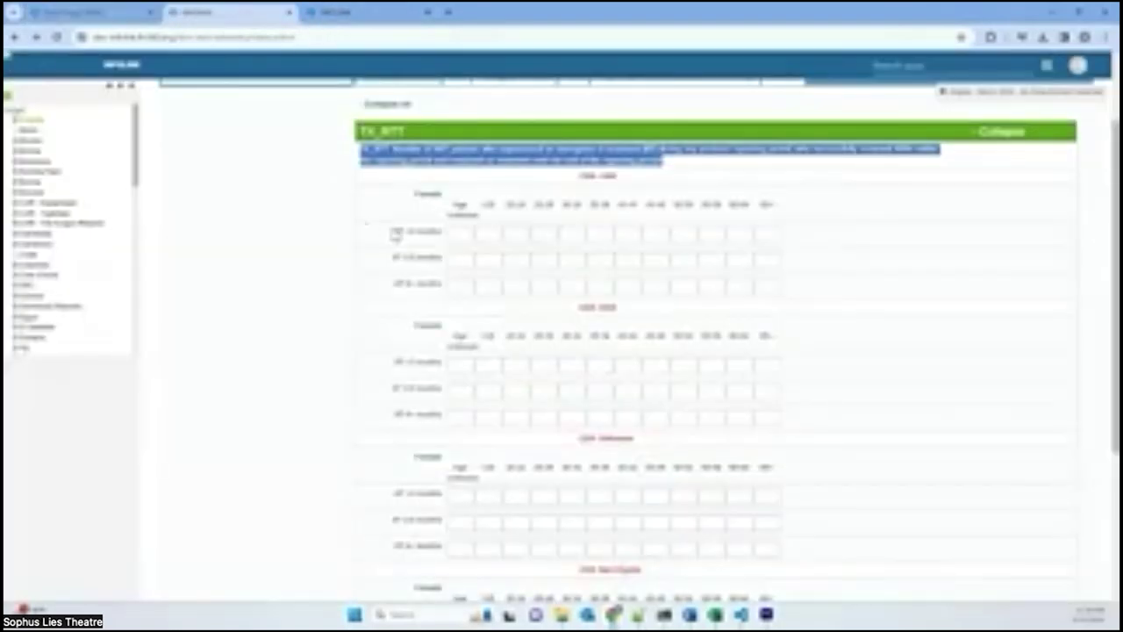
pyautogui.moveTo(395, 230); pyautogui.dragTo(433, 230)
pyautogui.click(87, 12)
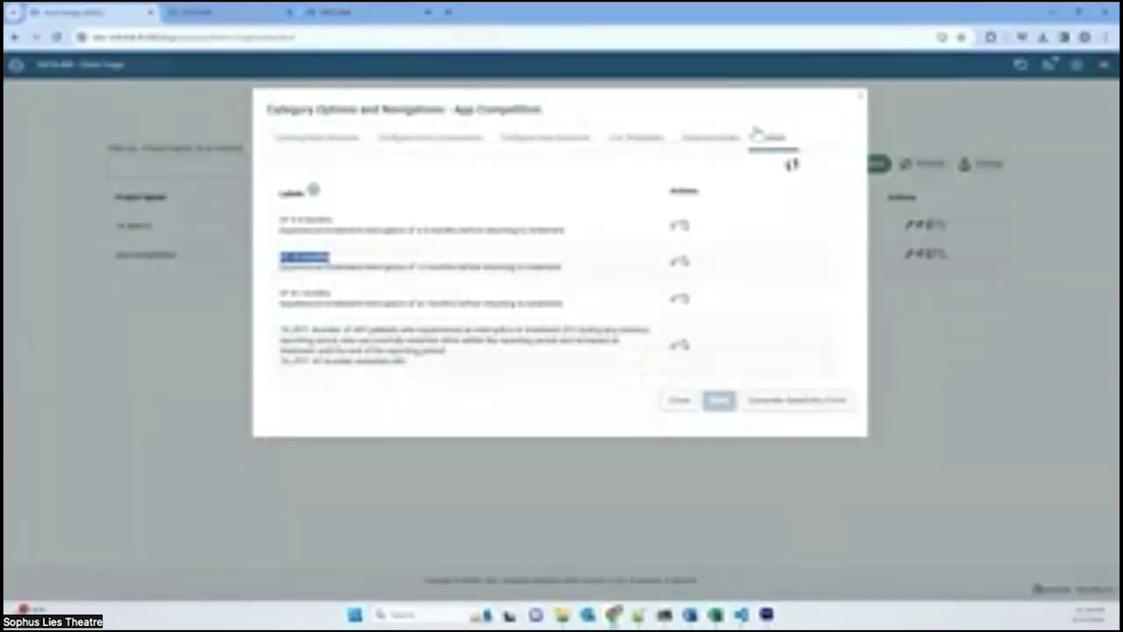
pyautogui.click(710, 140)
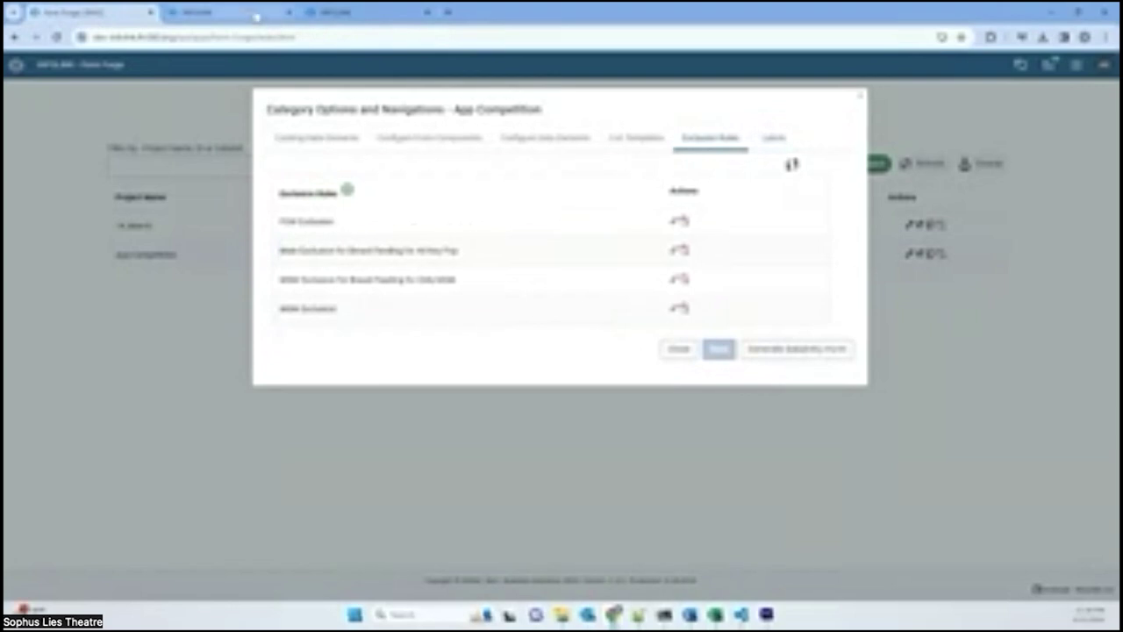
pyautogui.hotkey('alt', 'Tab')
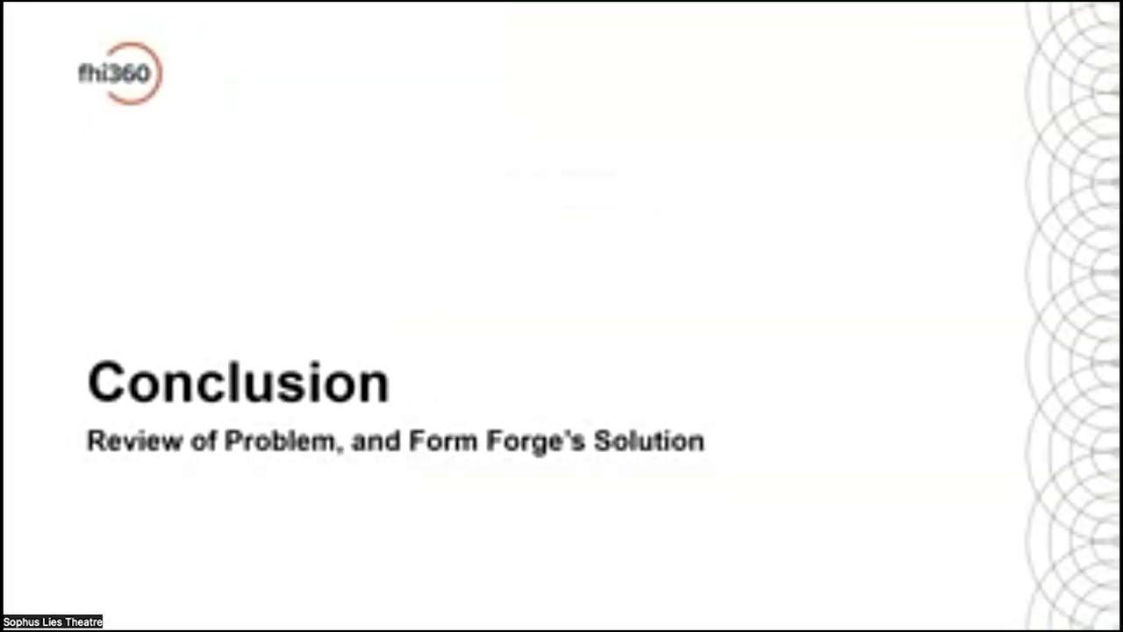
pyautogui.press('Right')
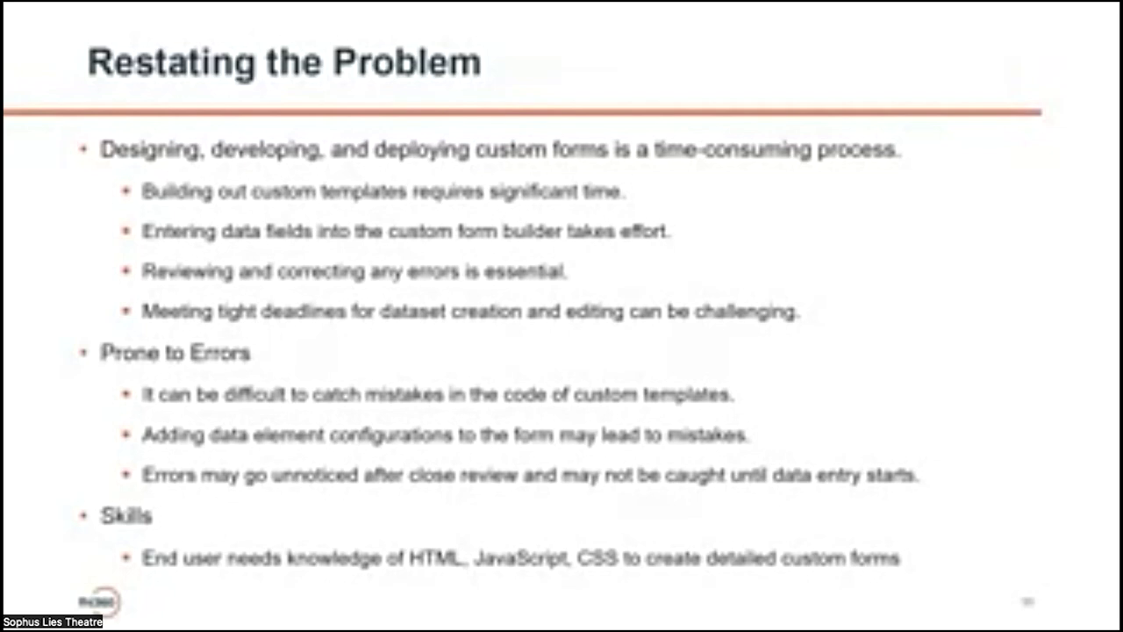